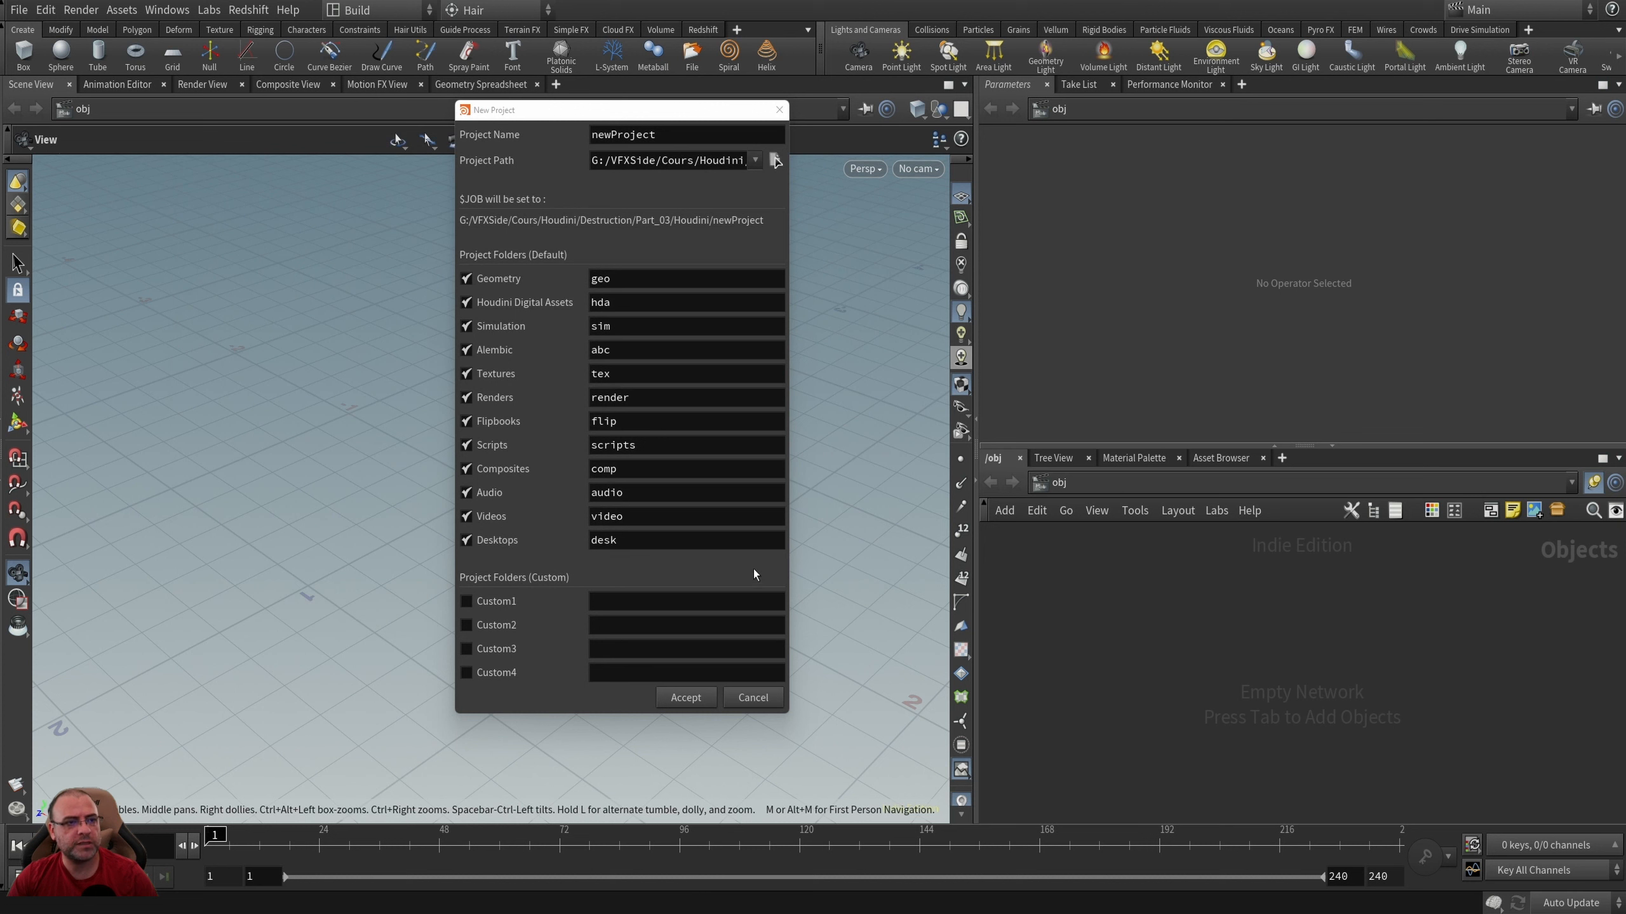
Create the new project with the name Road_destruction, keeping the default project folders.
double_click(620, 135)
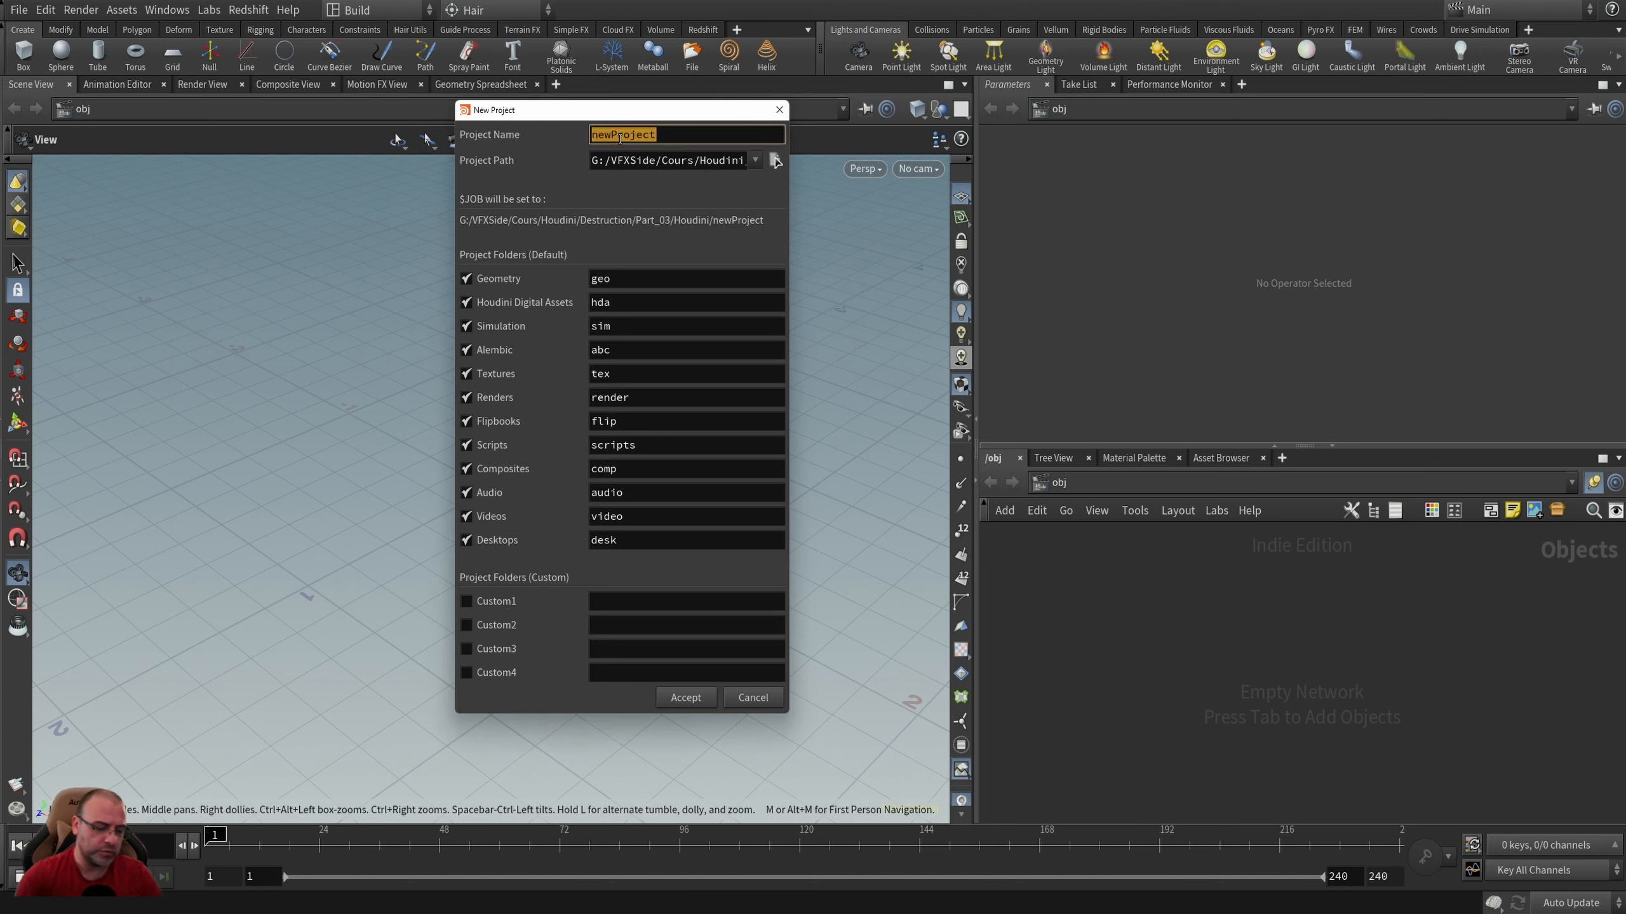
text(Road)
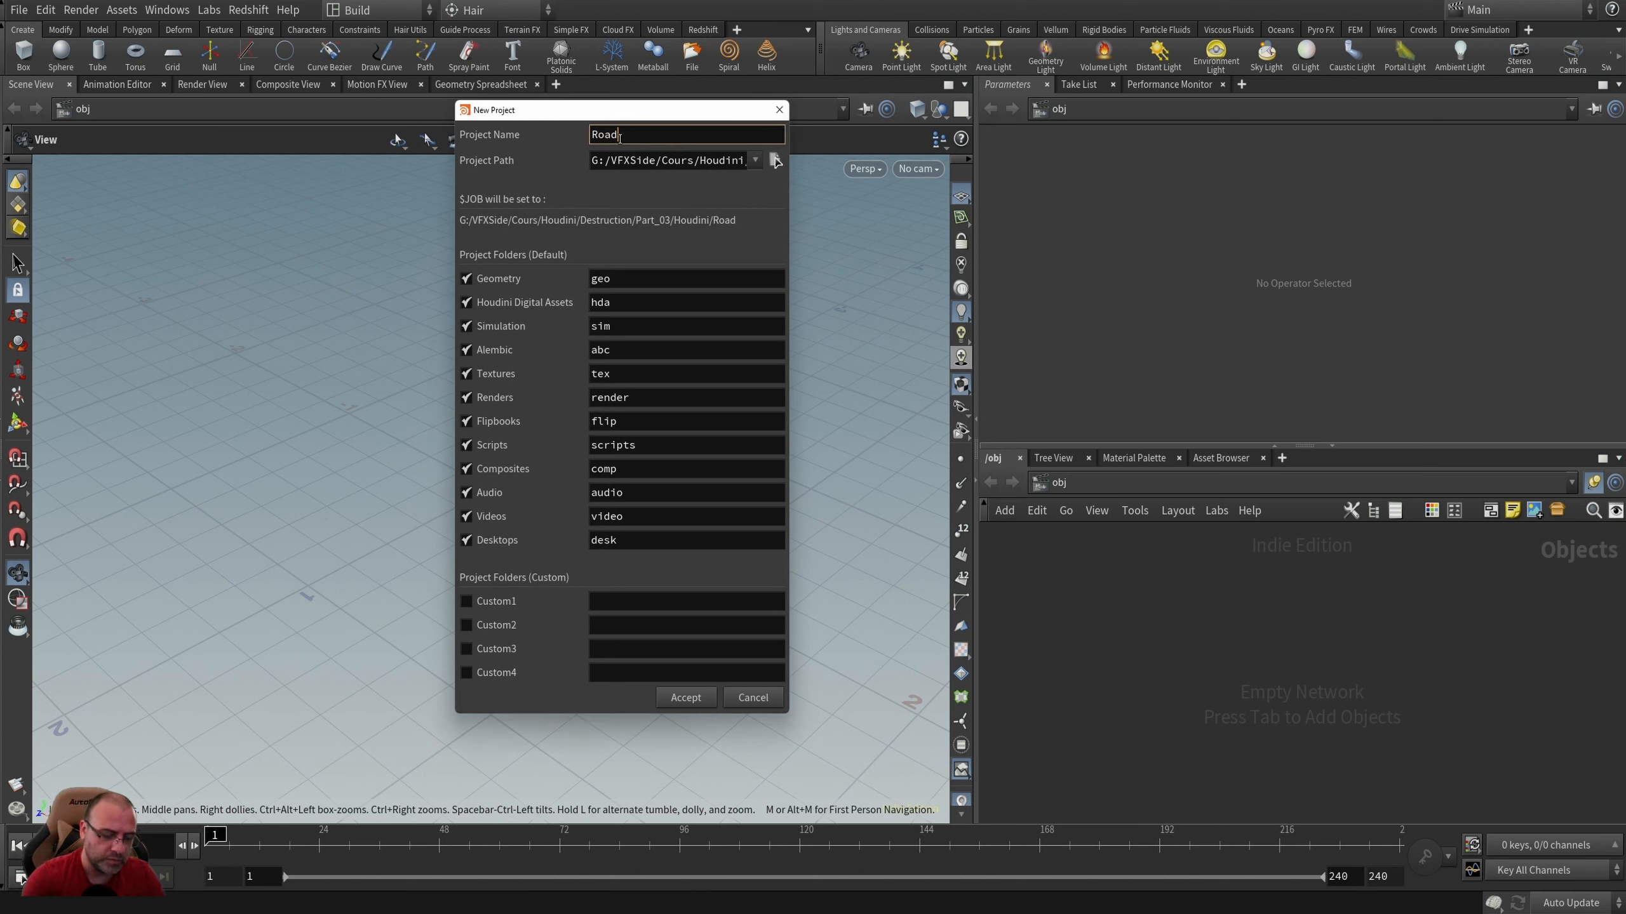
text(_destru)
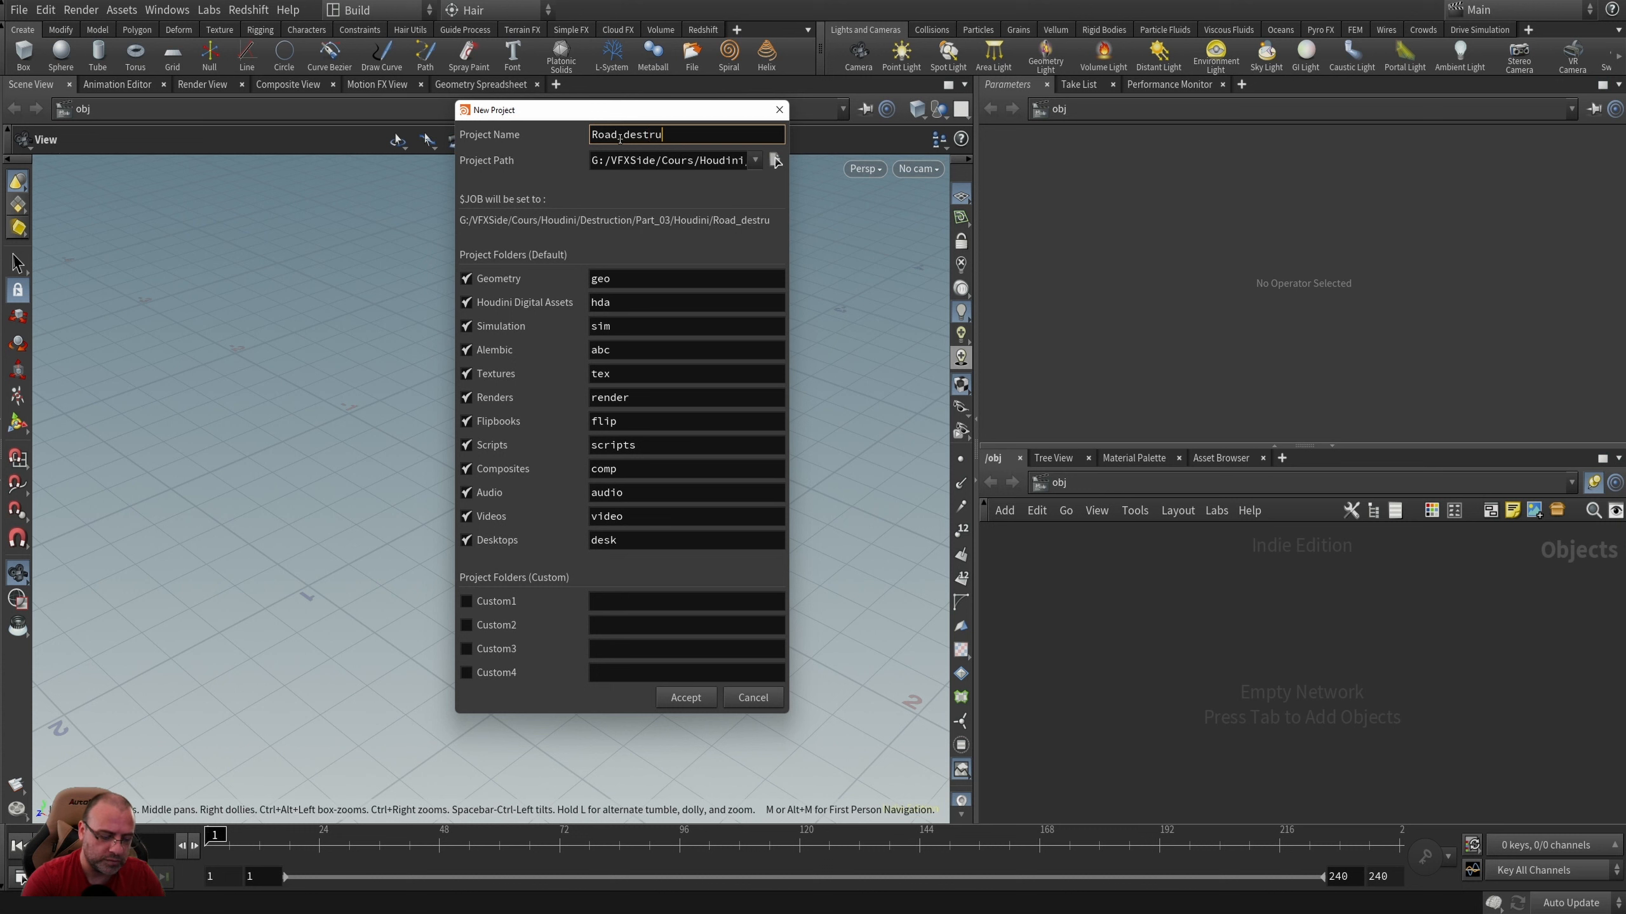
text(ction)
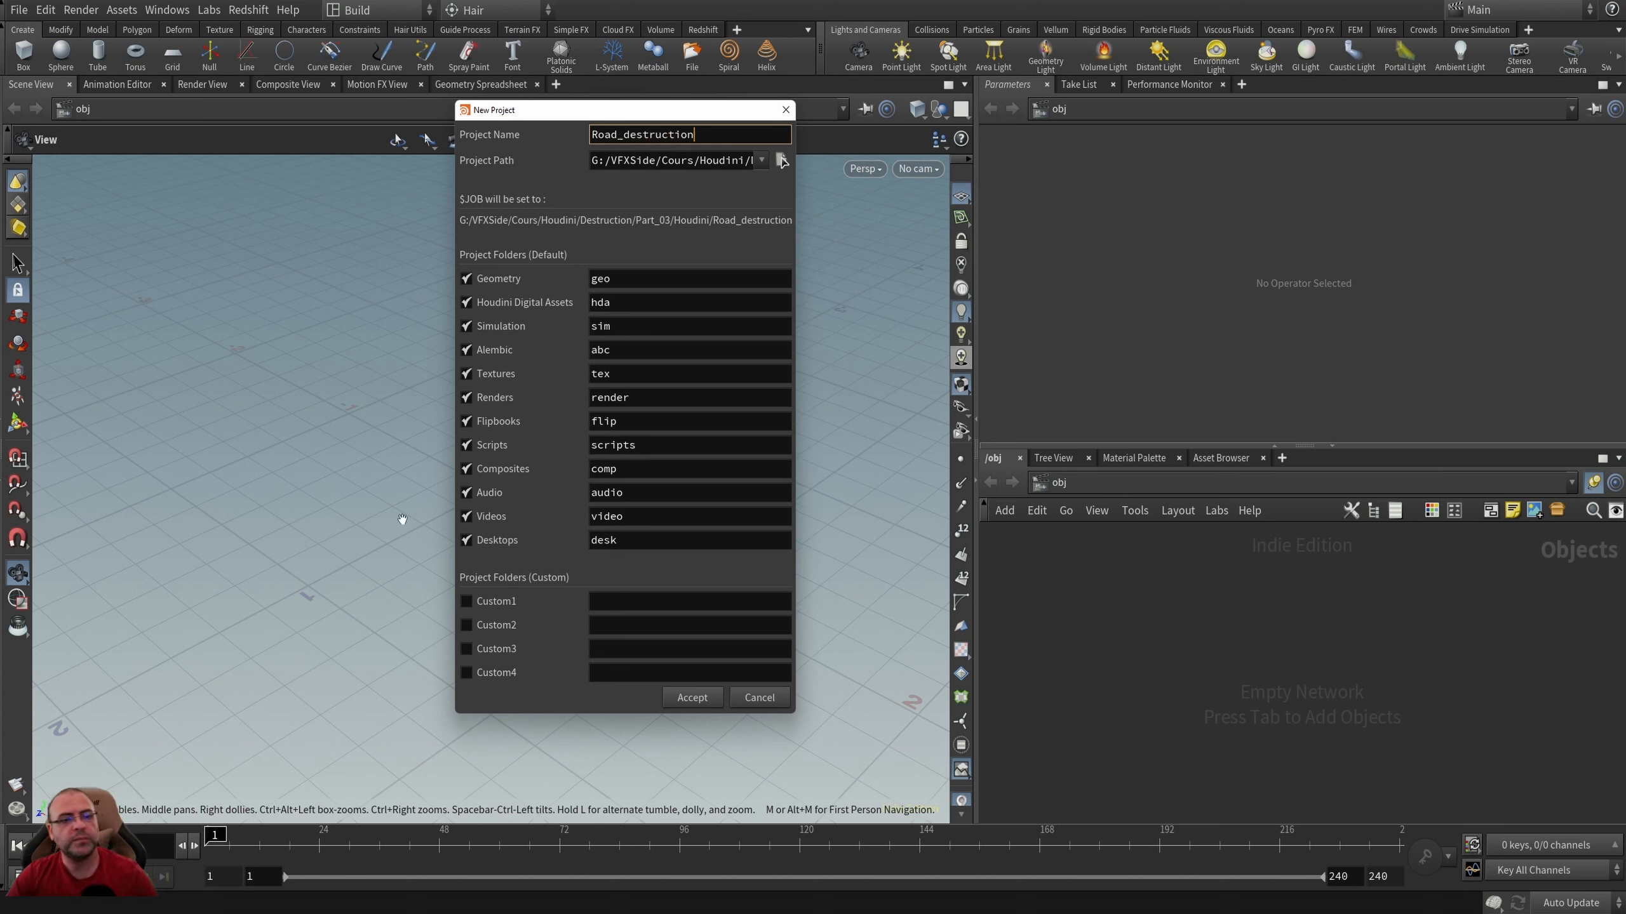
click(692, 697)
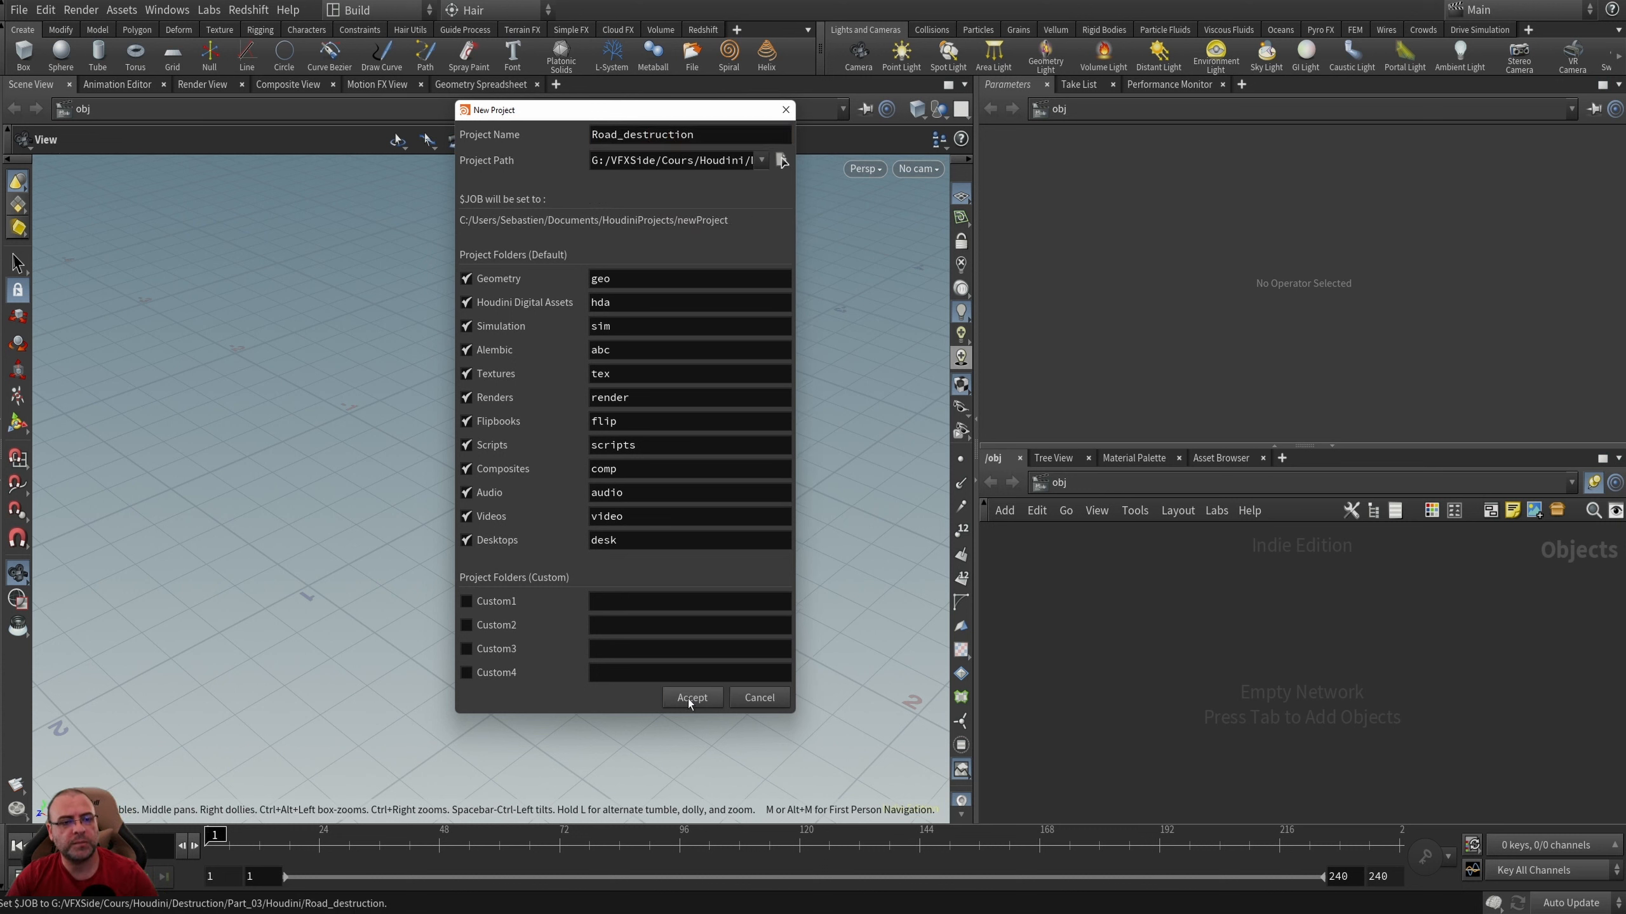
Set the current project from the Part_03/Houdini directory that contains the Road_destruction folder.
click(30, 15)
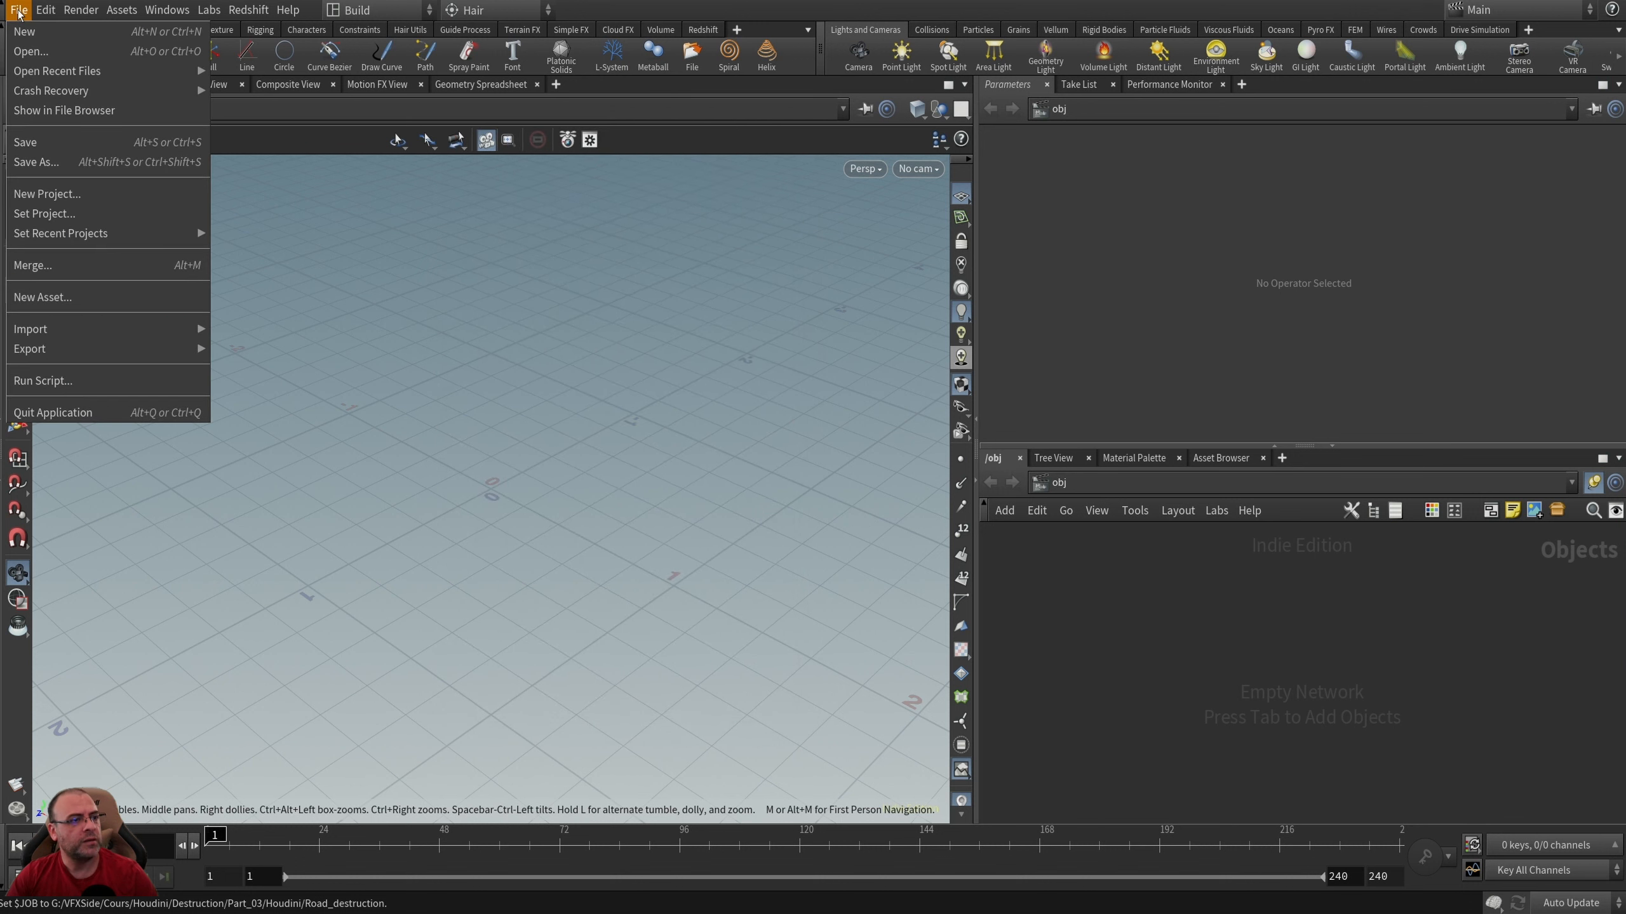
click(54, 214)
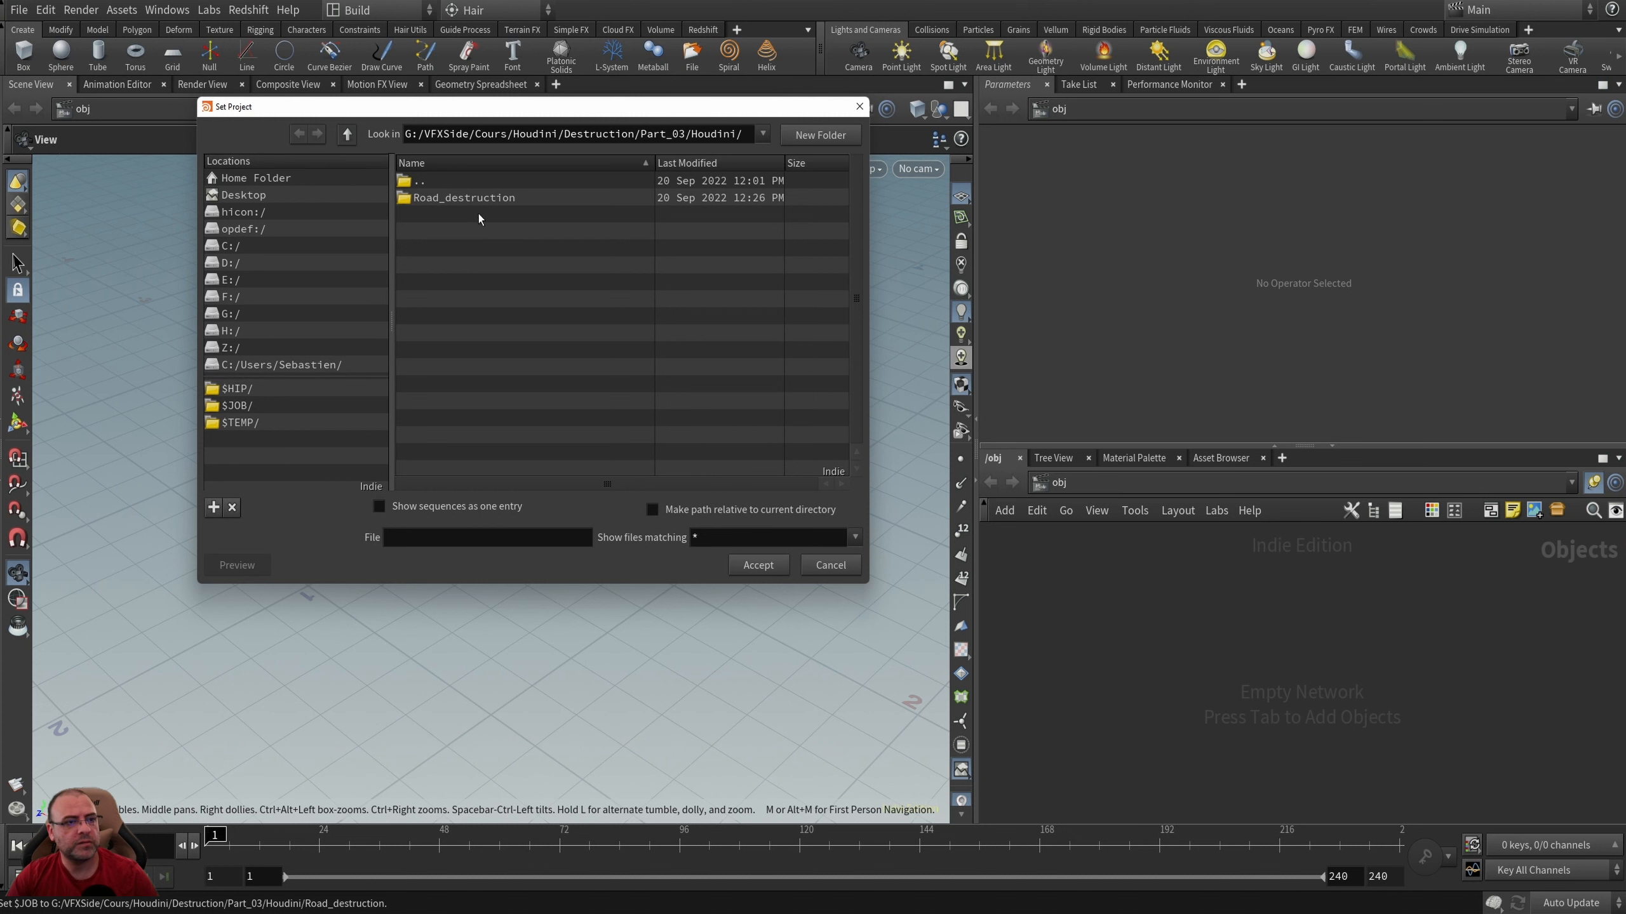
click(763, 567)
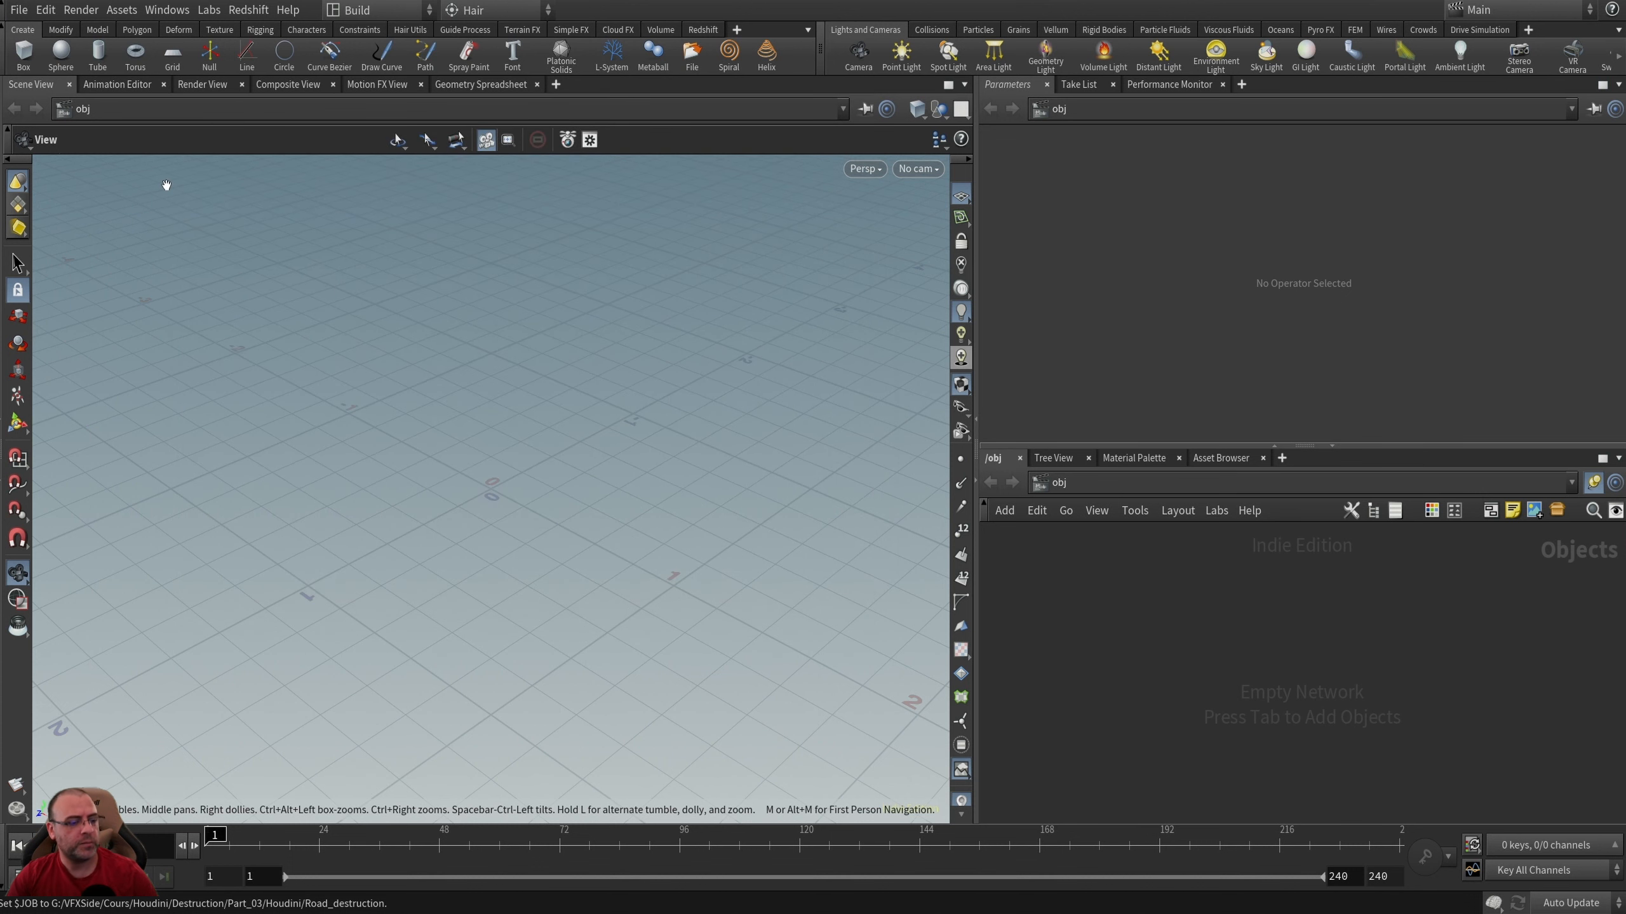
Save the scene in the Road_destruction project folder as Road_destruction_v01.hip.
key(ctrl+shift+s)
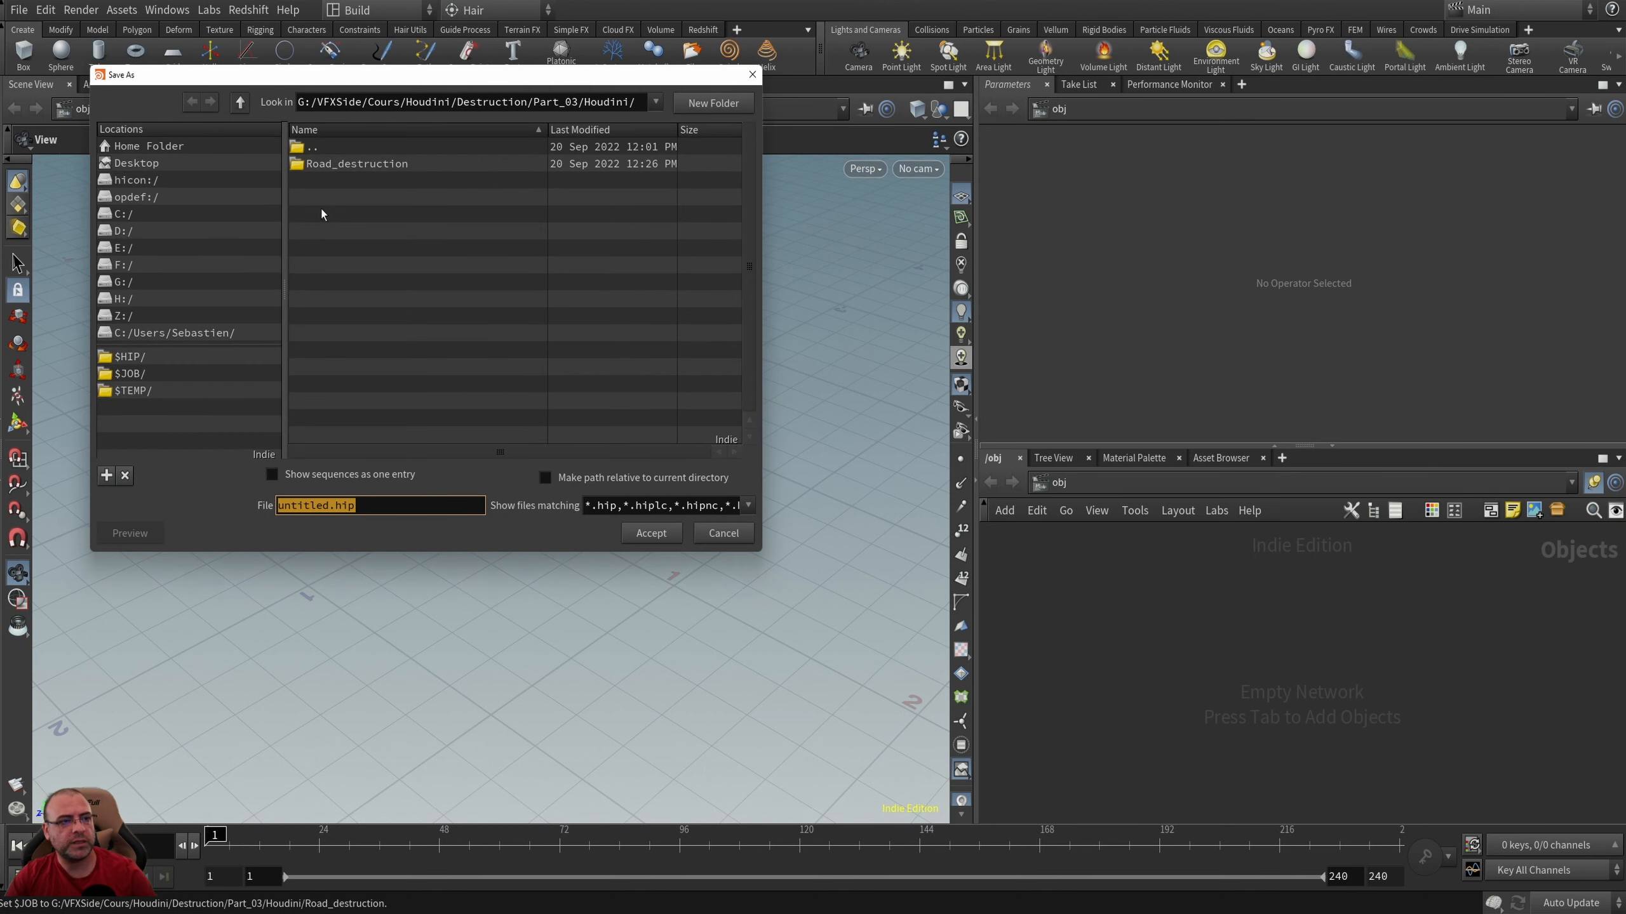
click(384, 165)
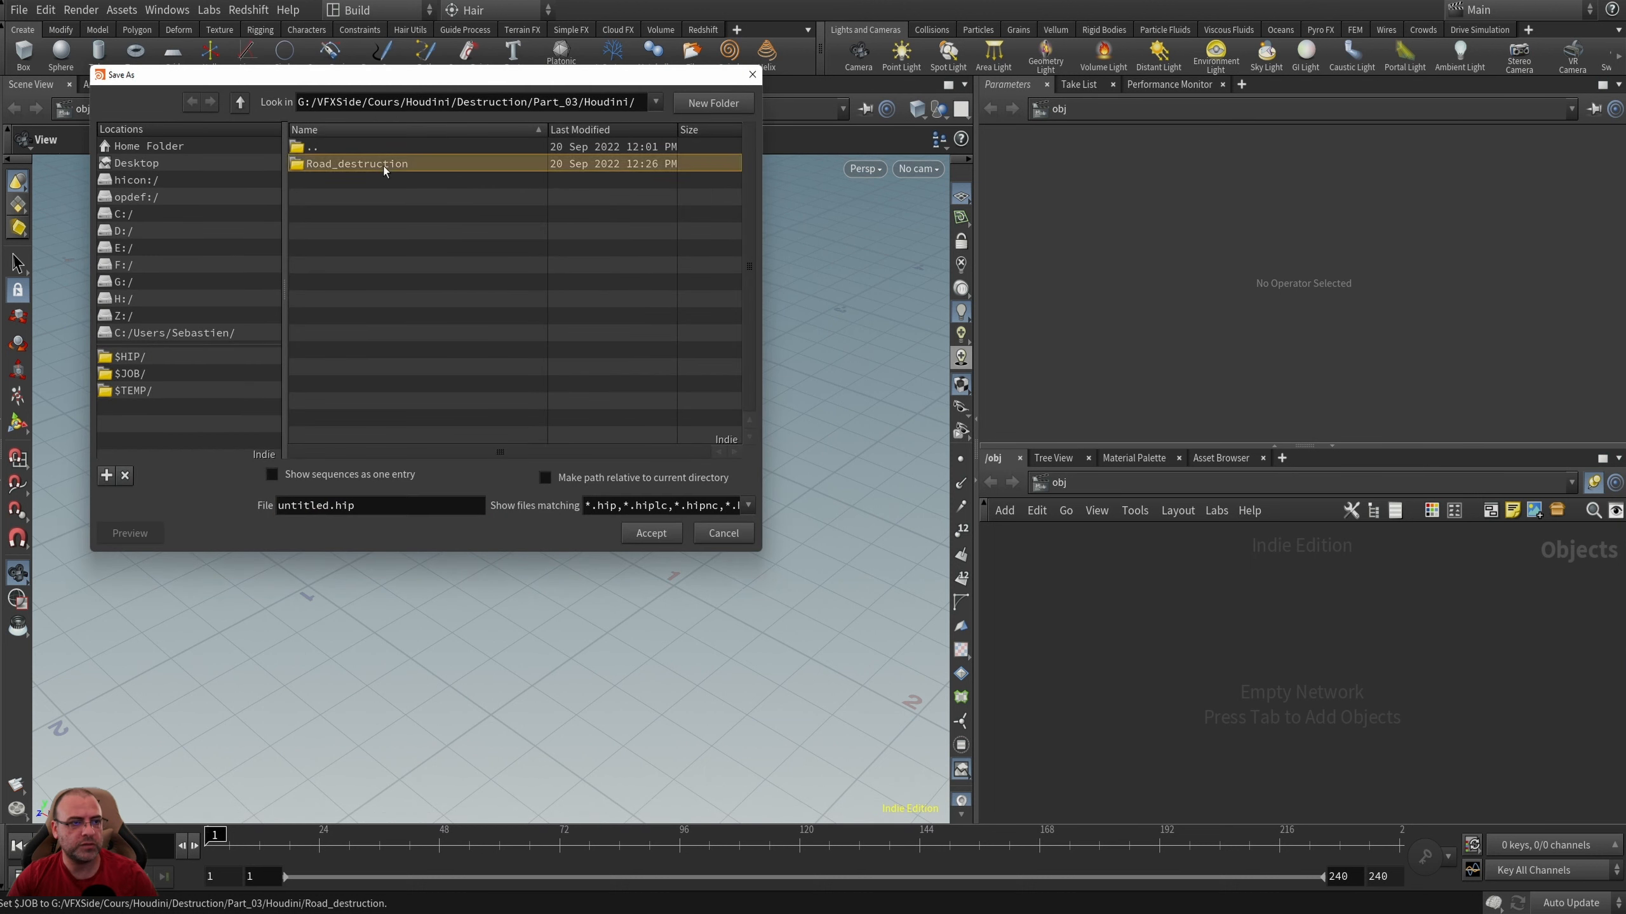
double_click(384, 165)
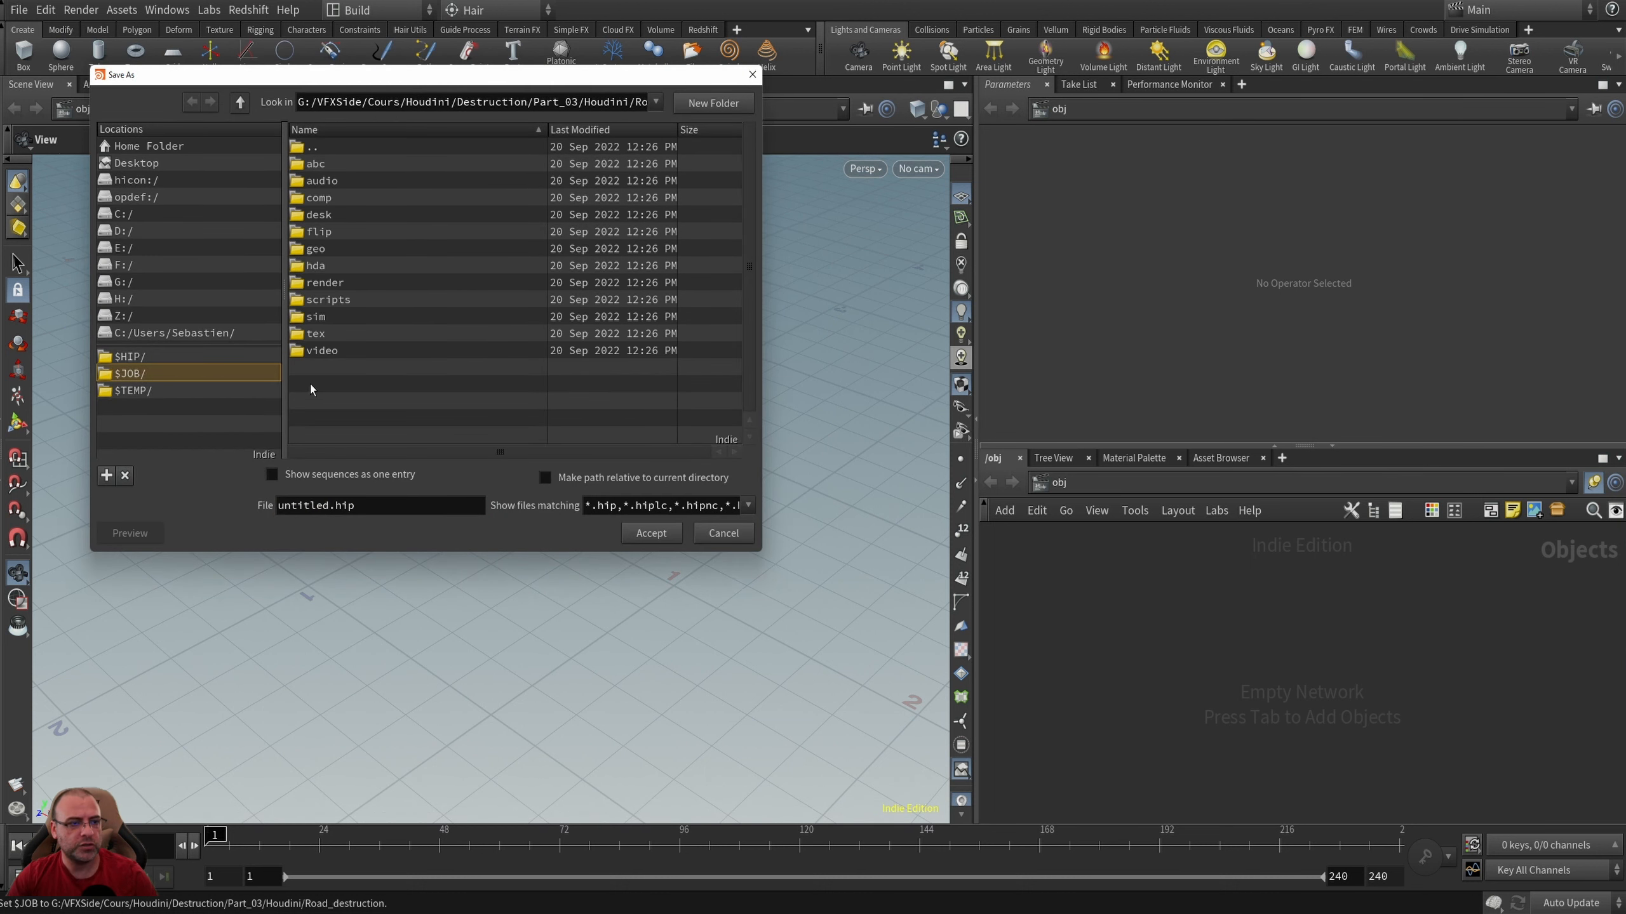
double_click(328, 506)
text(Road_des)
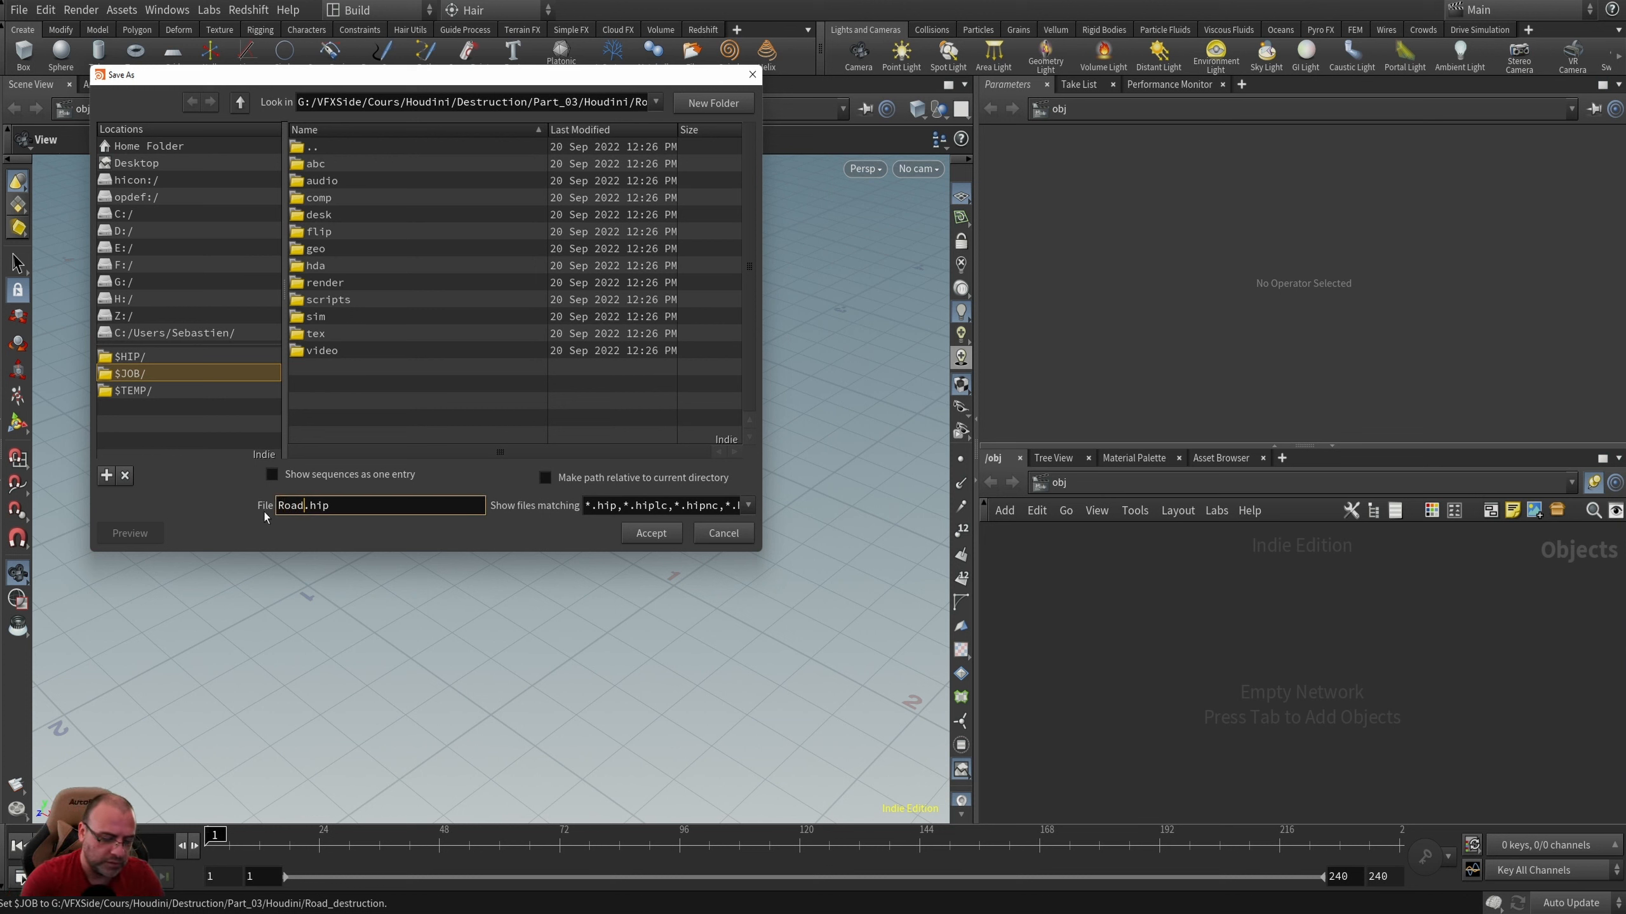
text(t)
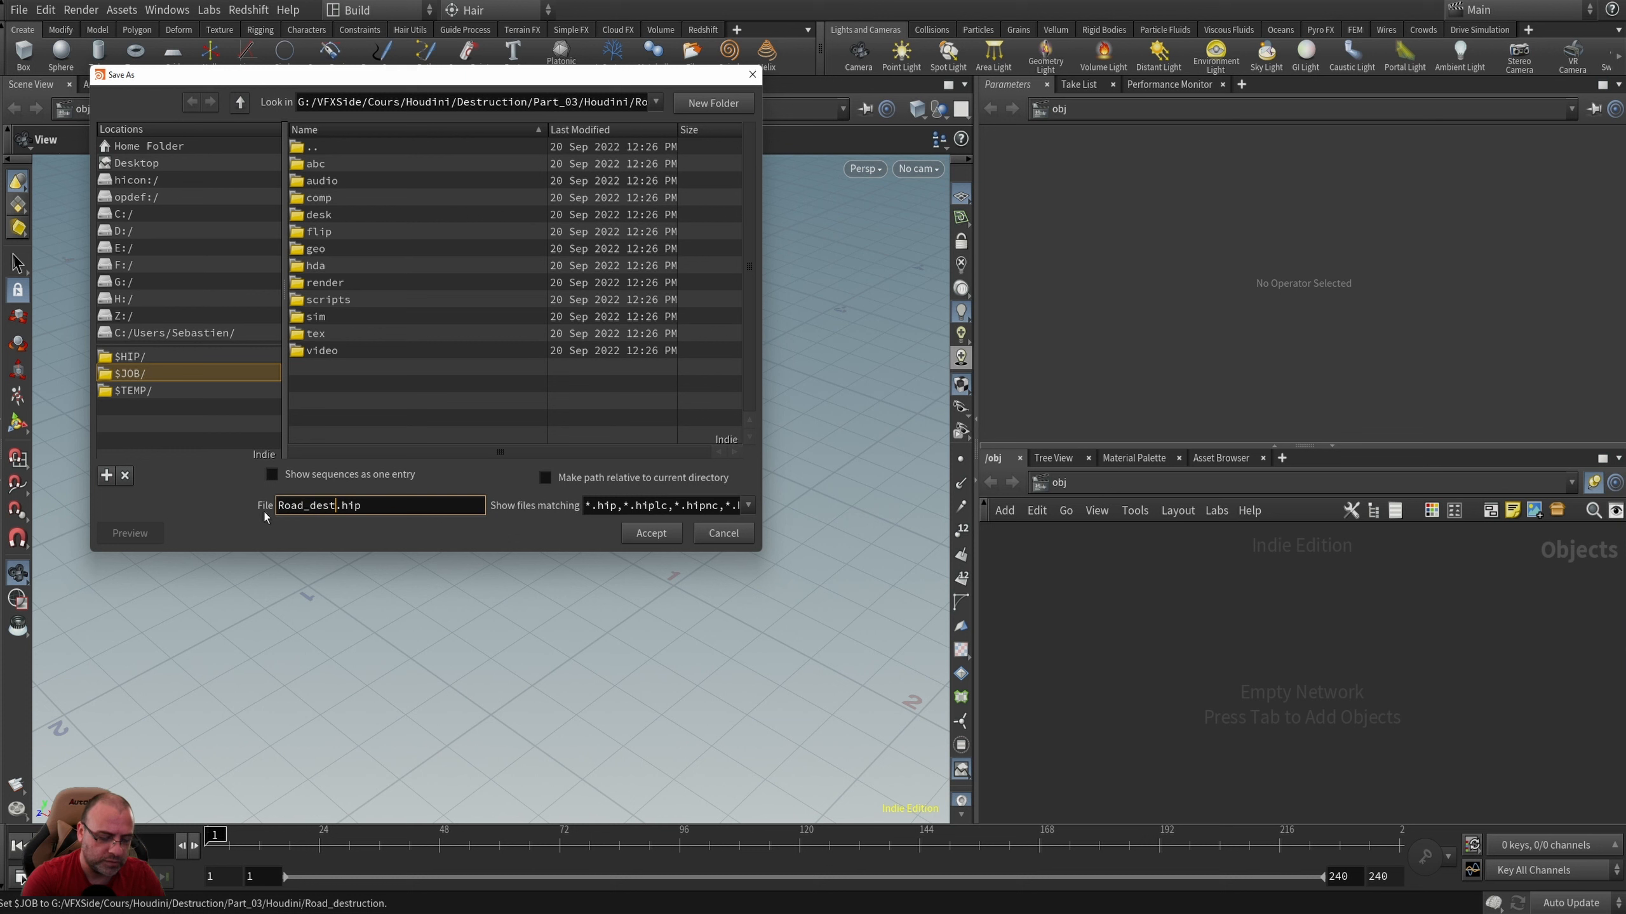
text(ruction_)
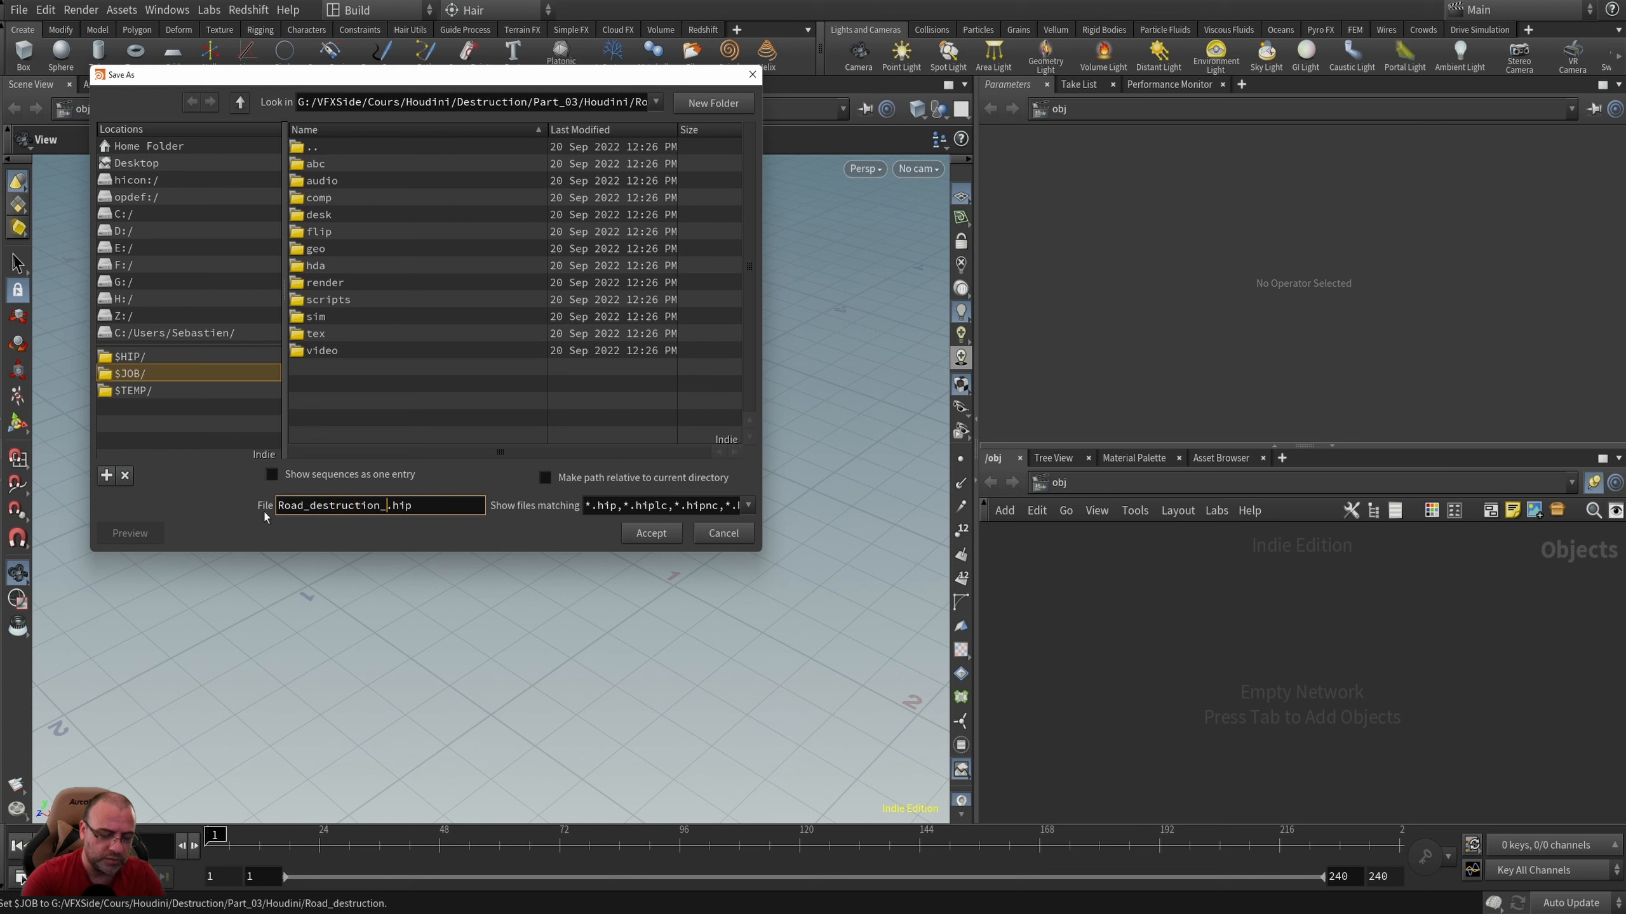
text(v01)
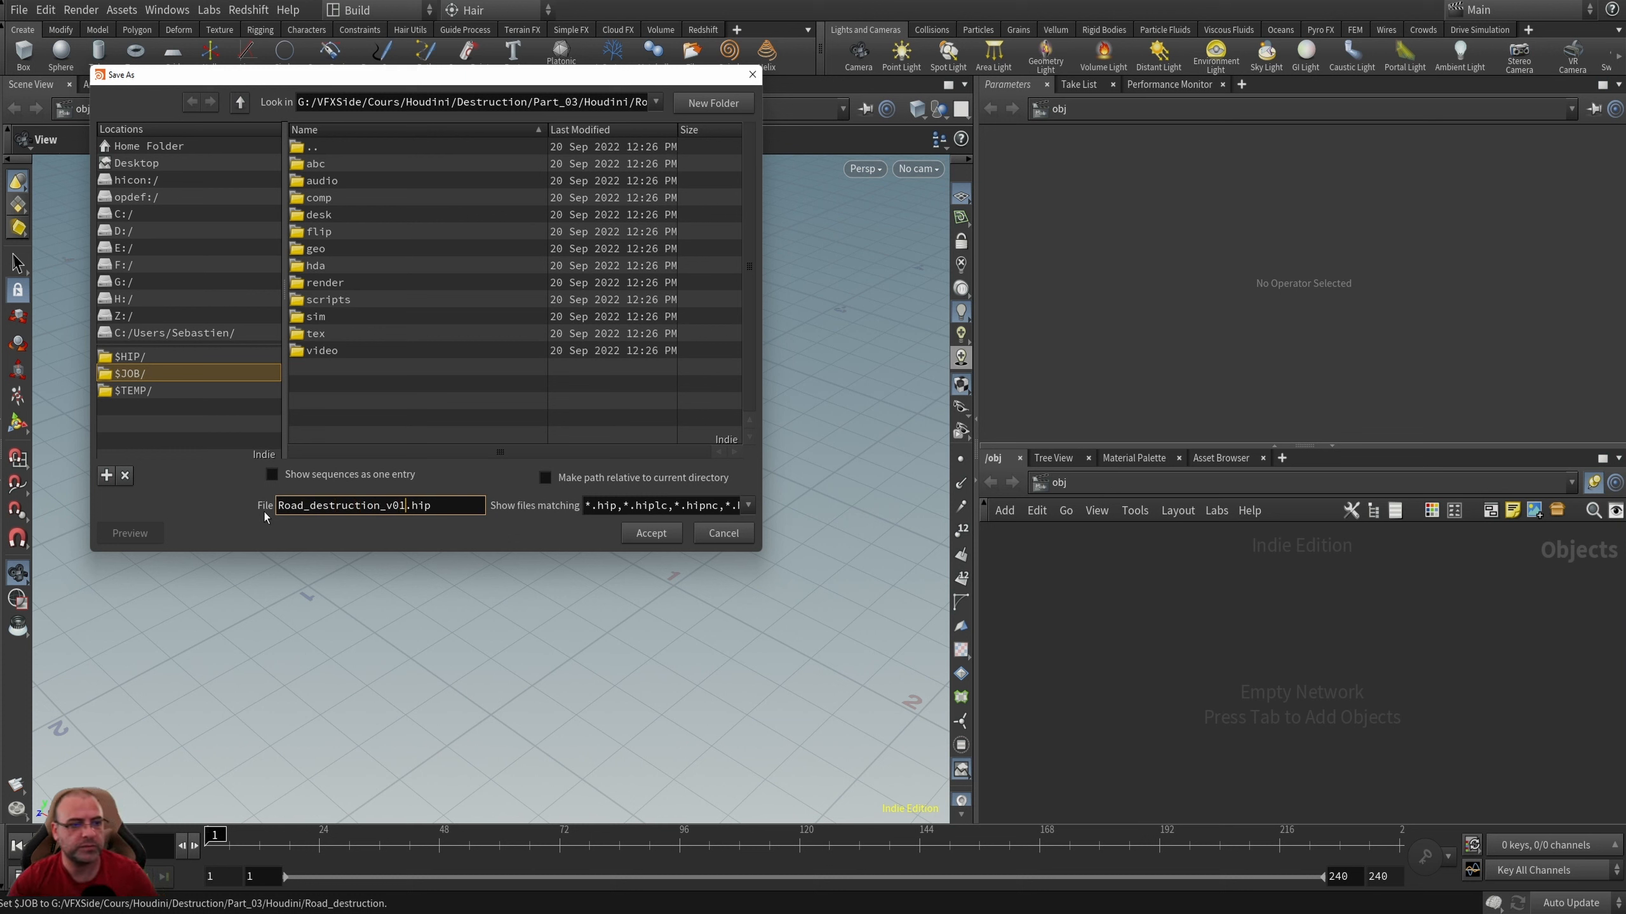
key(Return)
Switch to the Mini_1 desktop layout and create a Geometry object named Road in the object network.
click(389, 11)
click(377, 168)
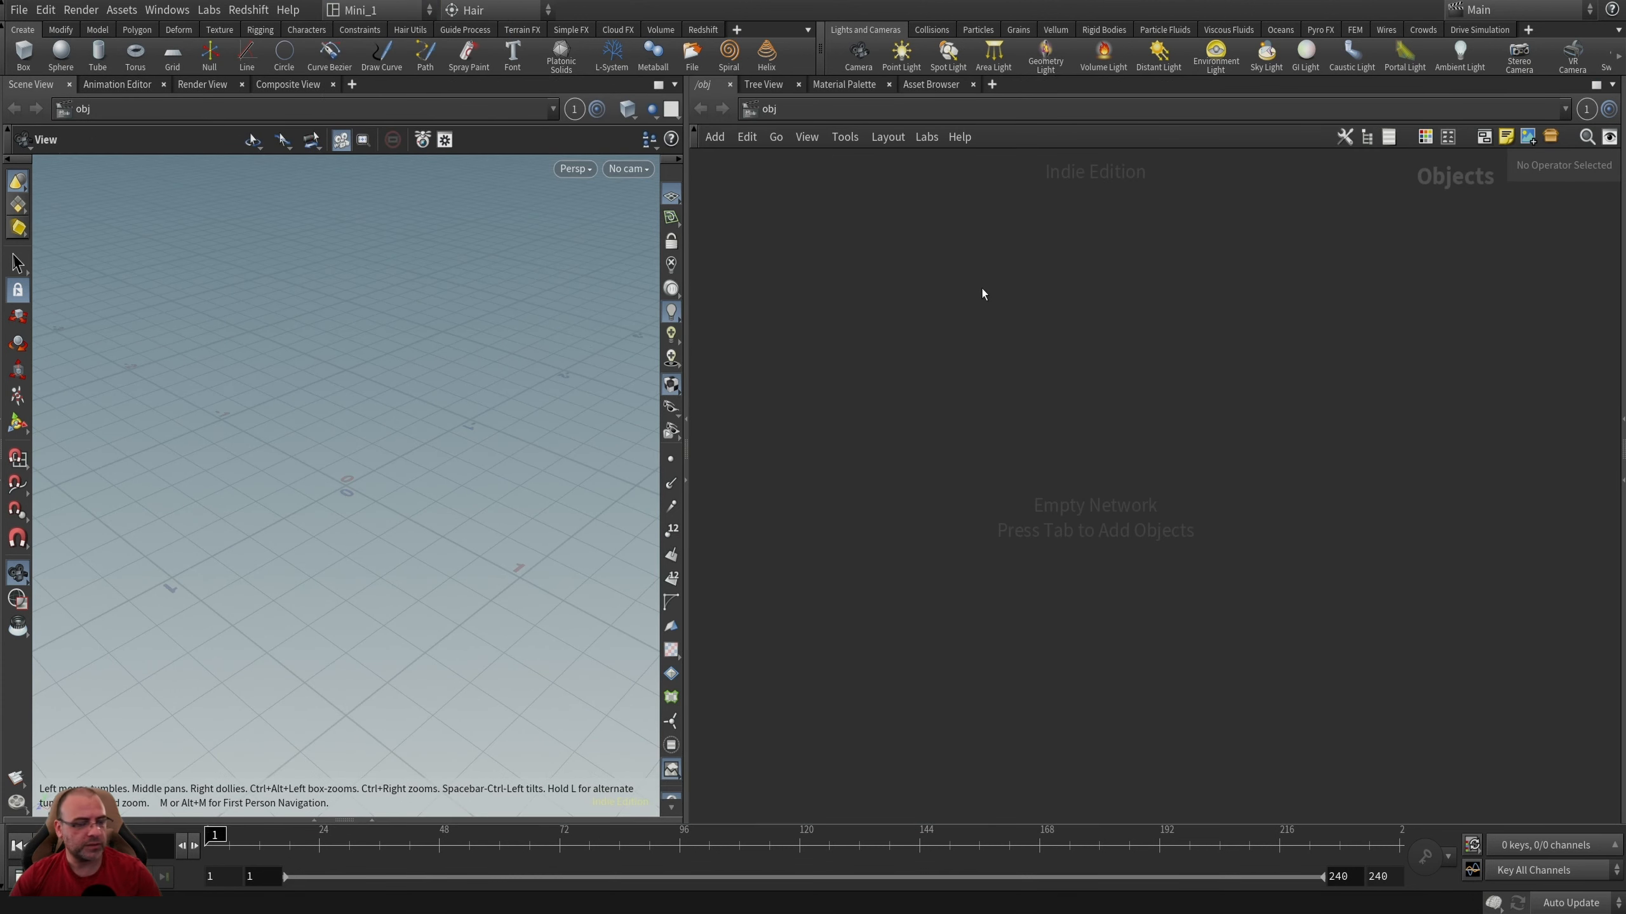
key(Tab)
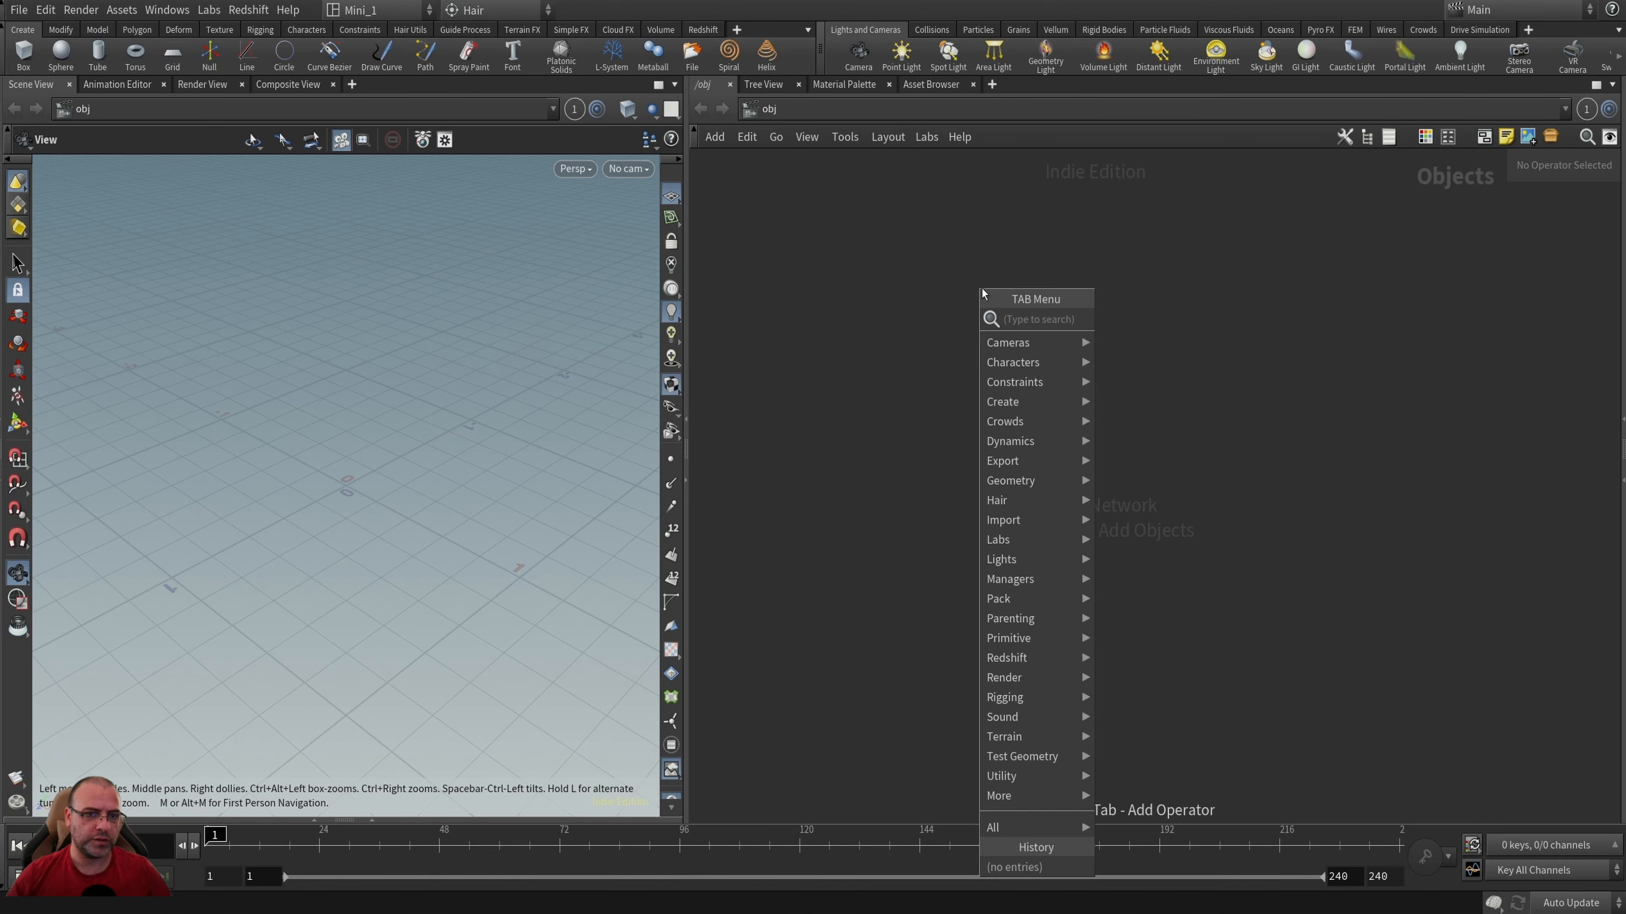
text(geo)
key(Return)
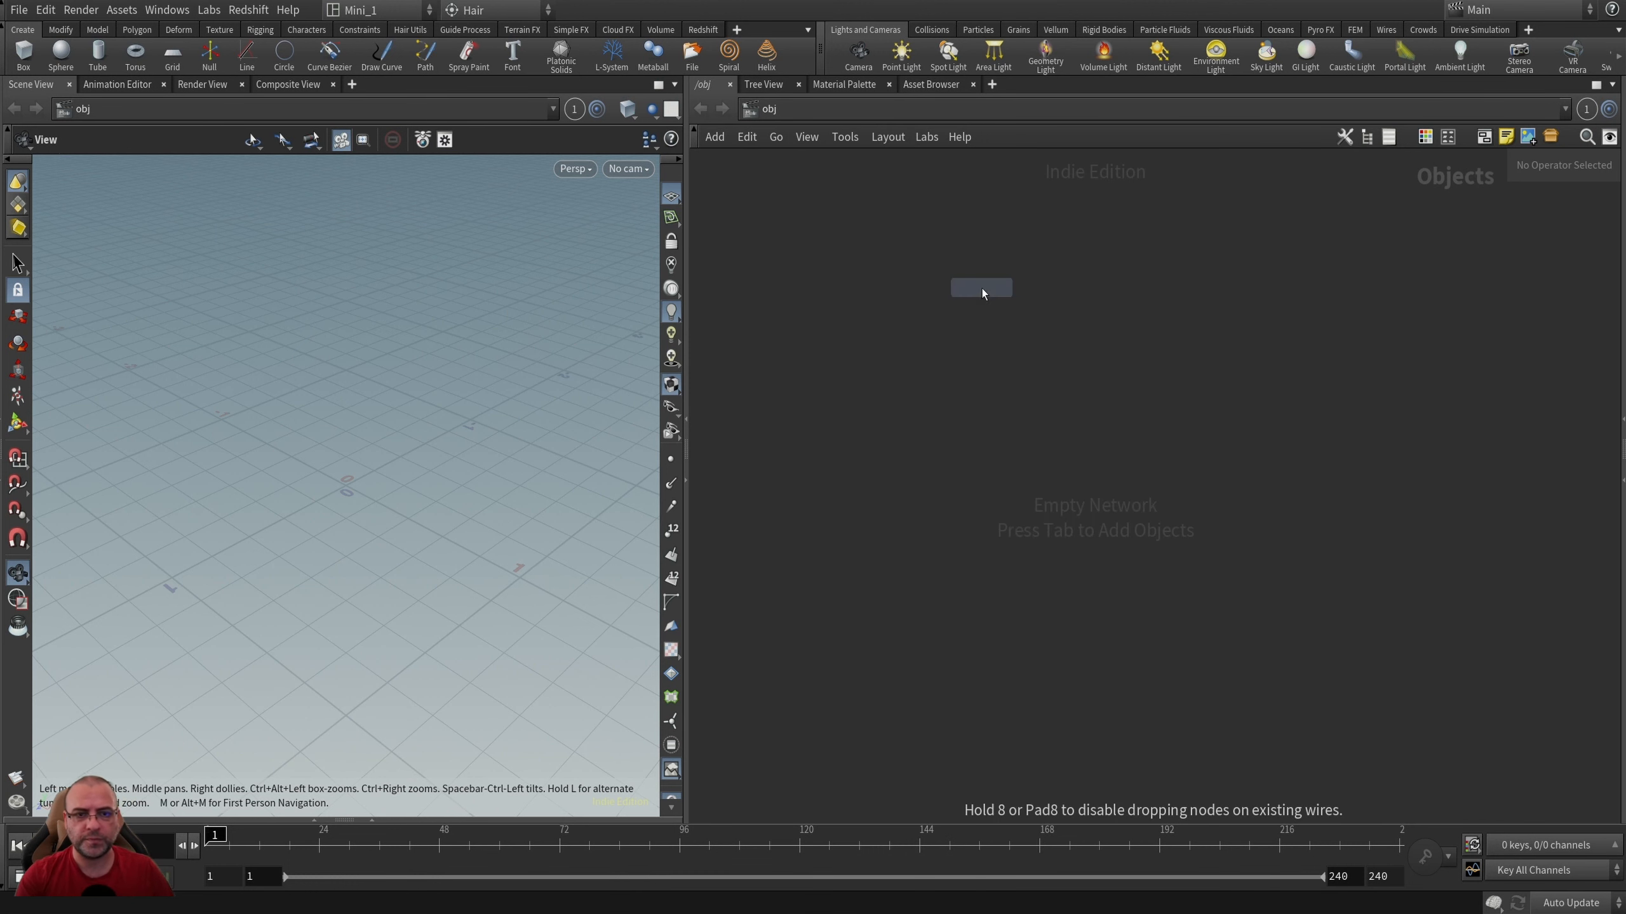
click(982, 288)
drag(982, 288, 856, 385)
double_click(915, 384)
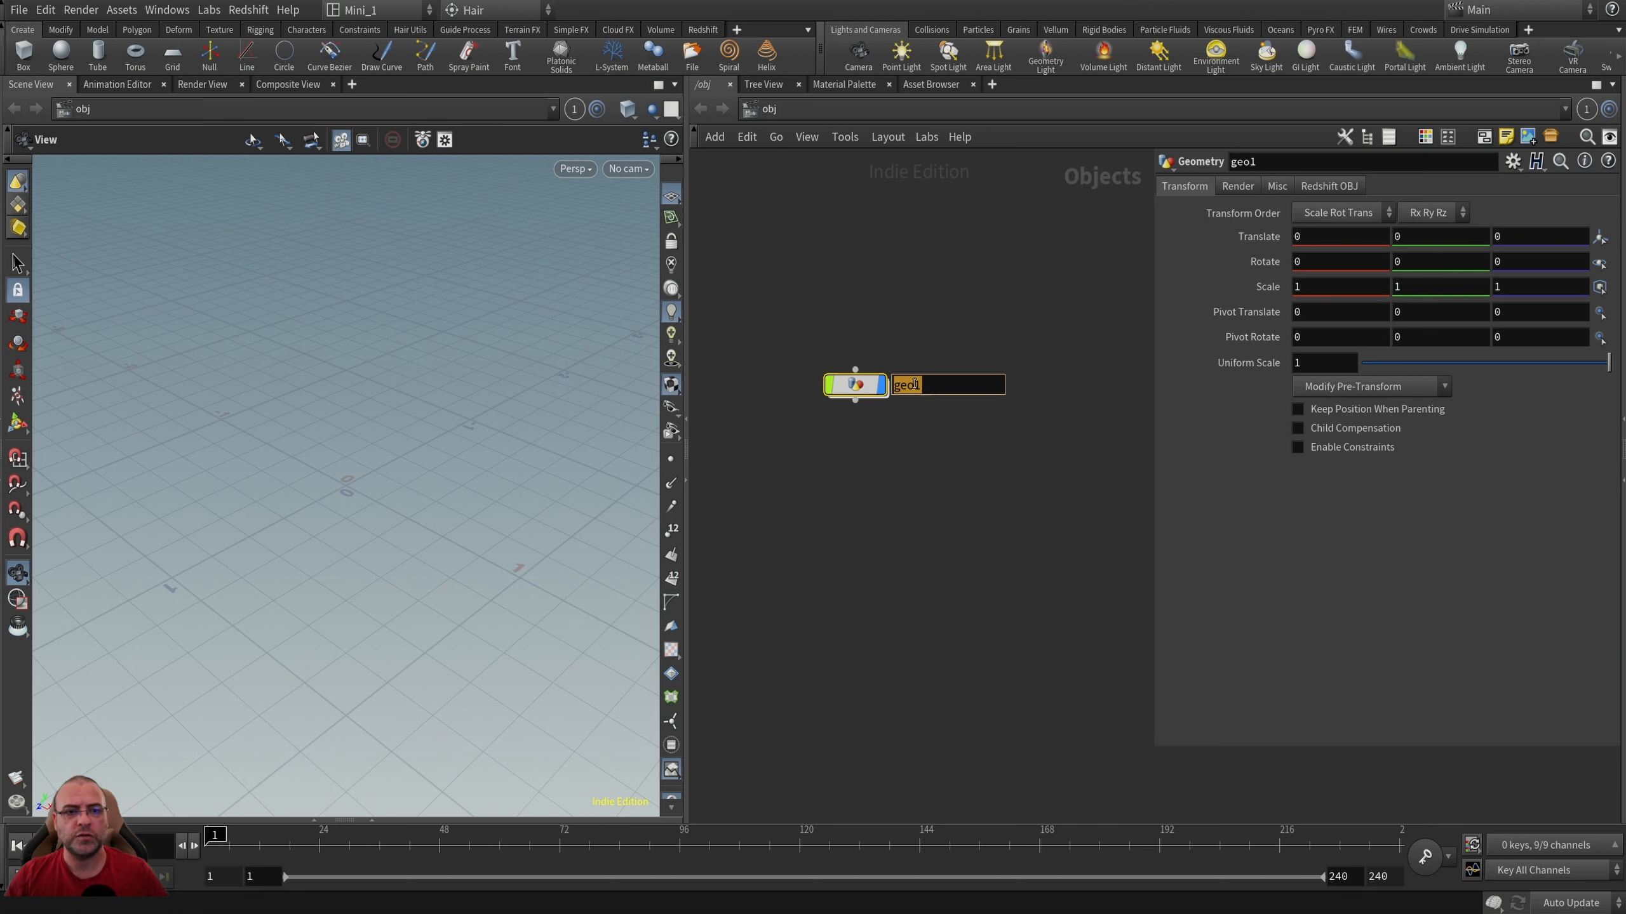
text(Road)
key(Return)
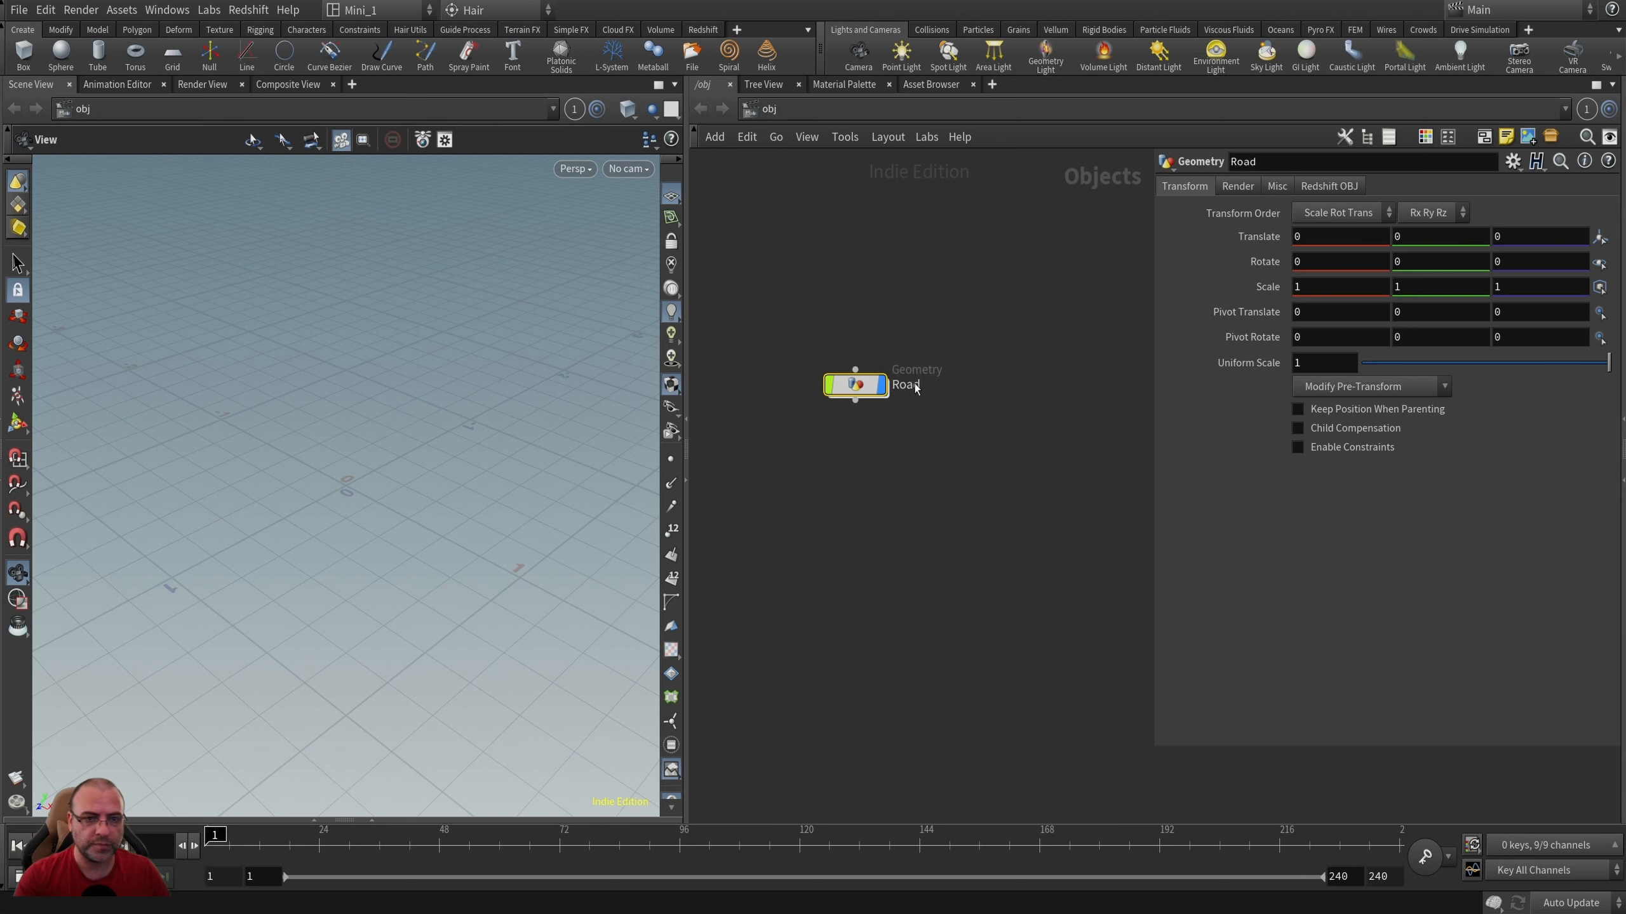
Add a Box node inside the Road geometry network.
double_click(855, 385)
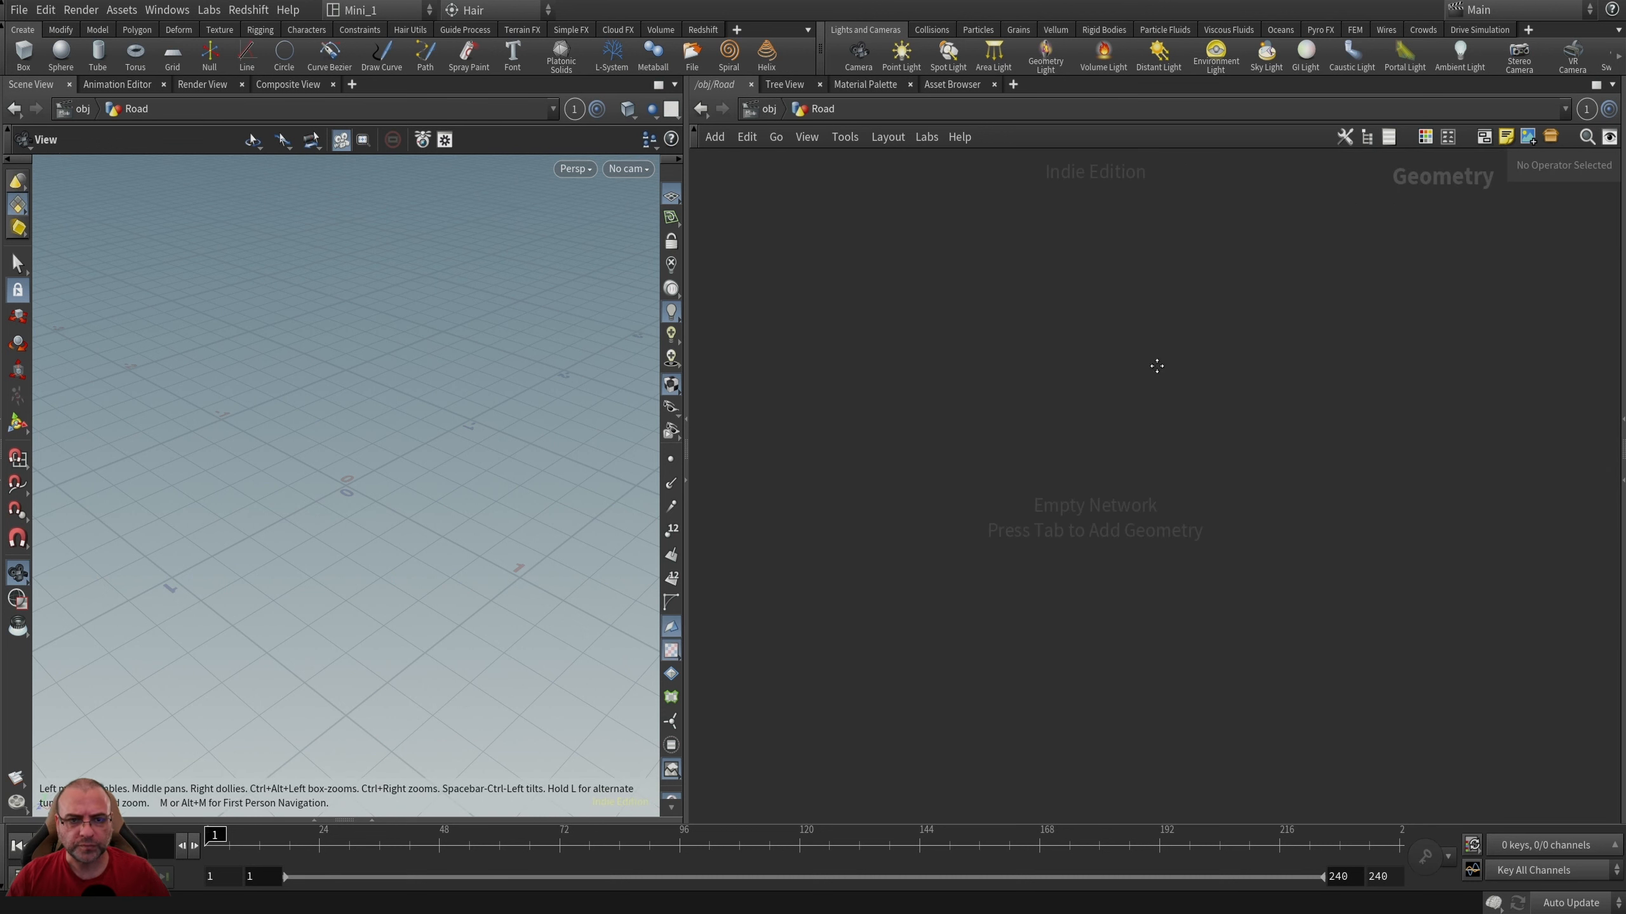
key(Tab)
text(box)
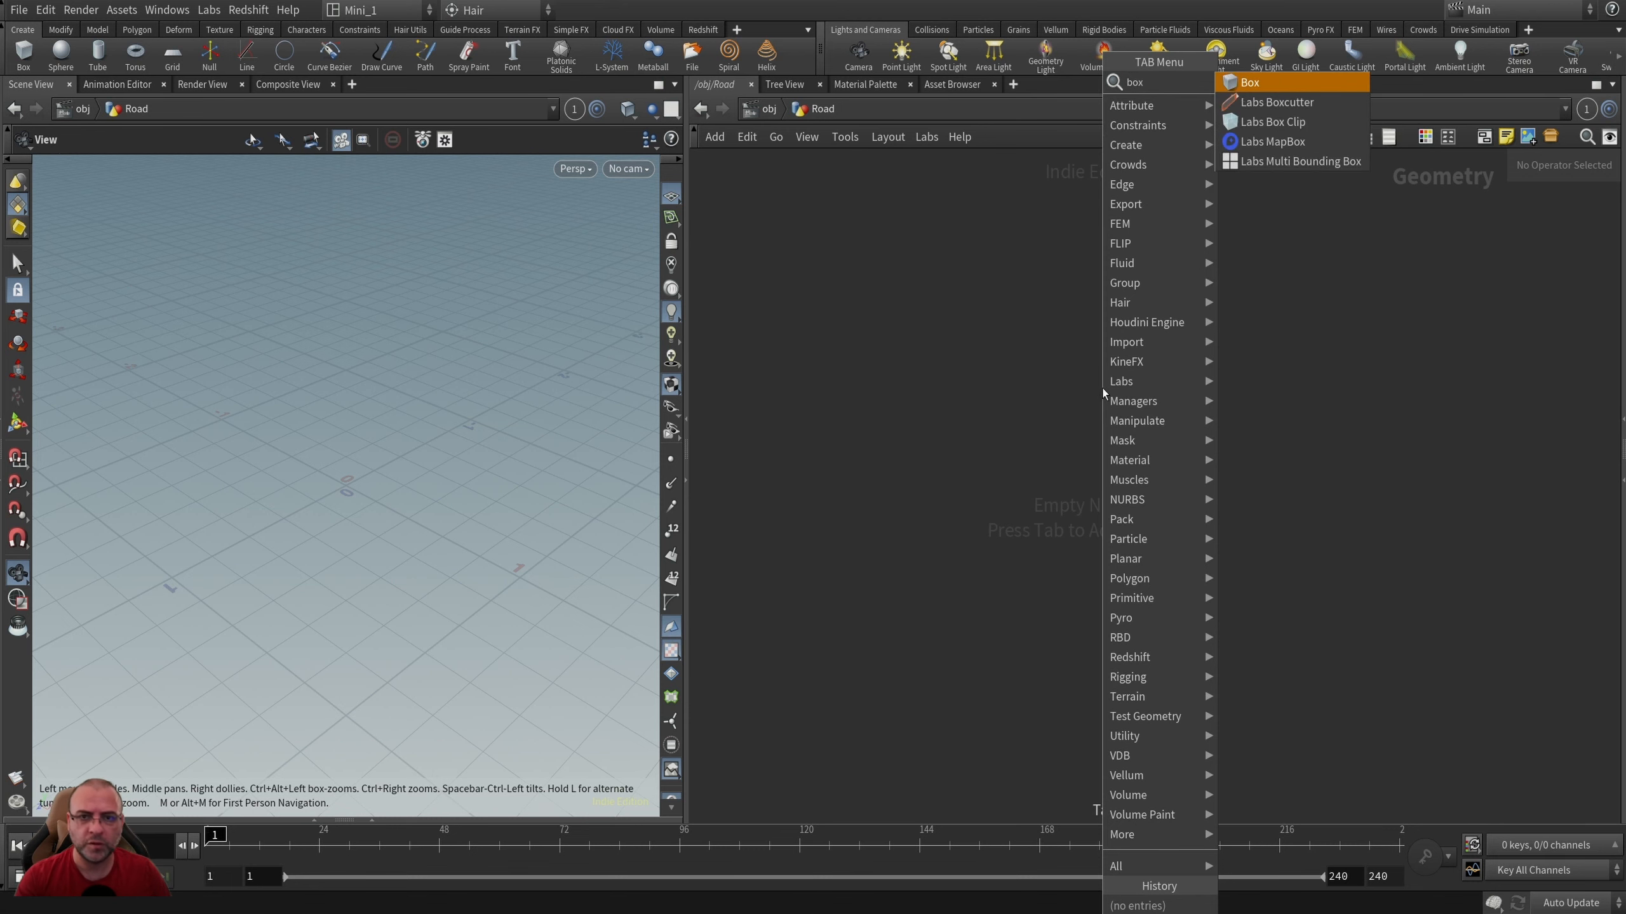
key(Return)
drag(392, 624, 223, 444)
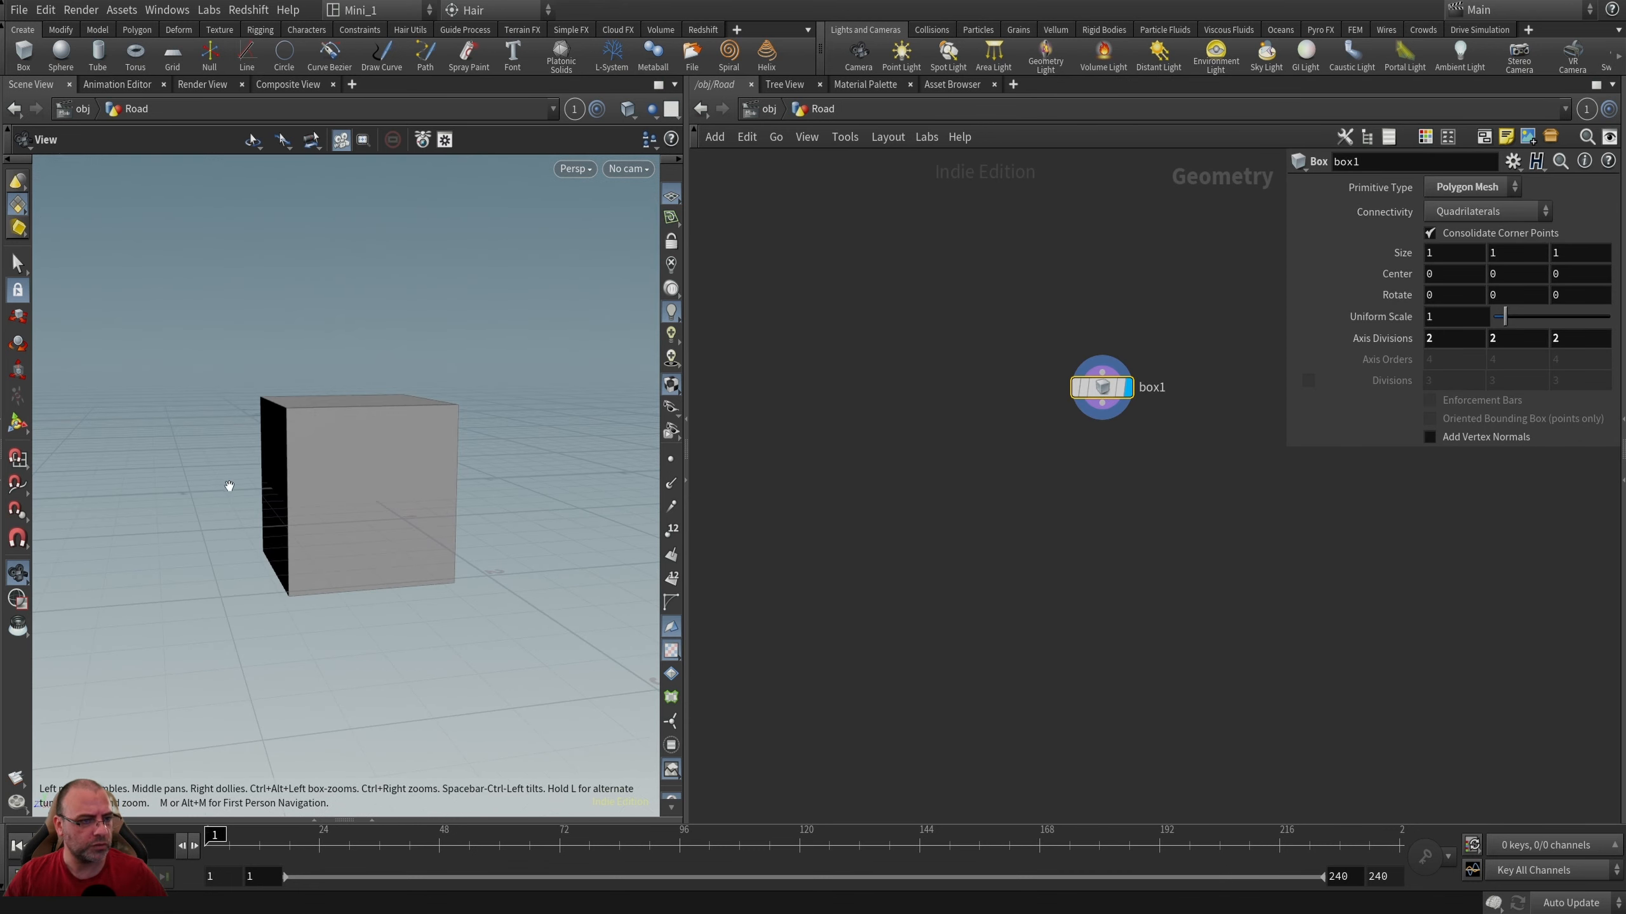
mouse_move(248, 559)
mouse_down()
mouse_move(241, 482)
mouse_move(246, 538)
mouse_up()
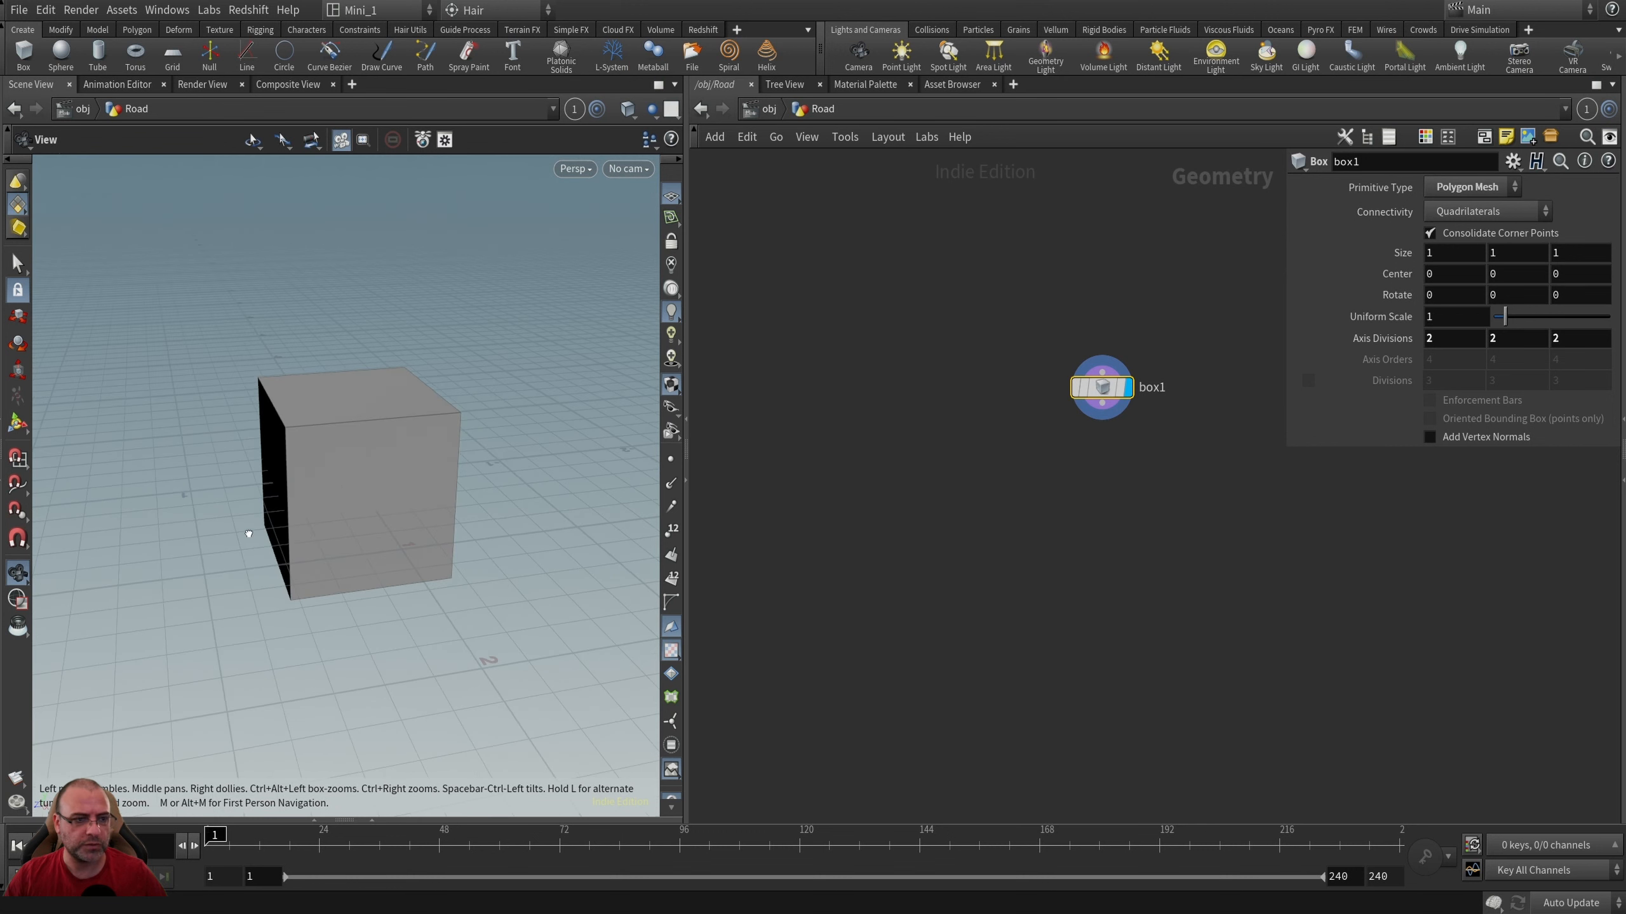
Drive the box's Y center with a relative reference to half its Y size, using the expression ch("sizey")/2.
right_click(1519, 254)
click(1593, 398)
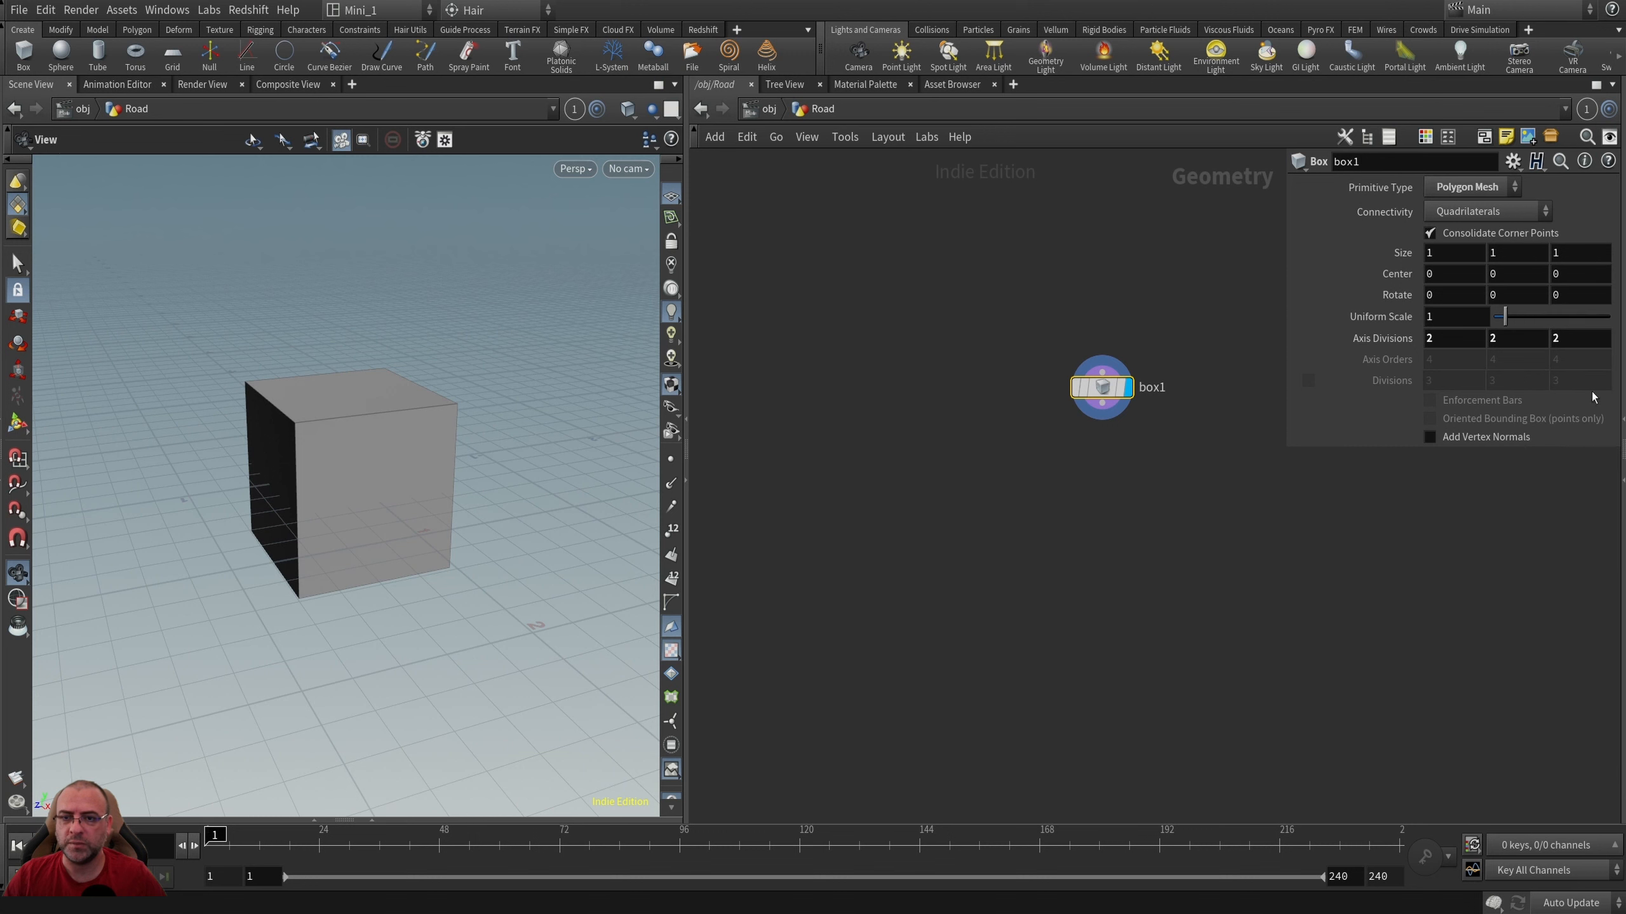
right_click(1500, 276)
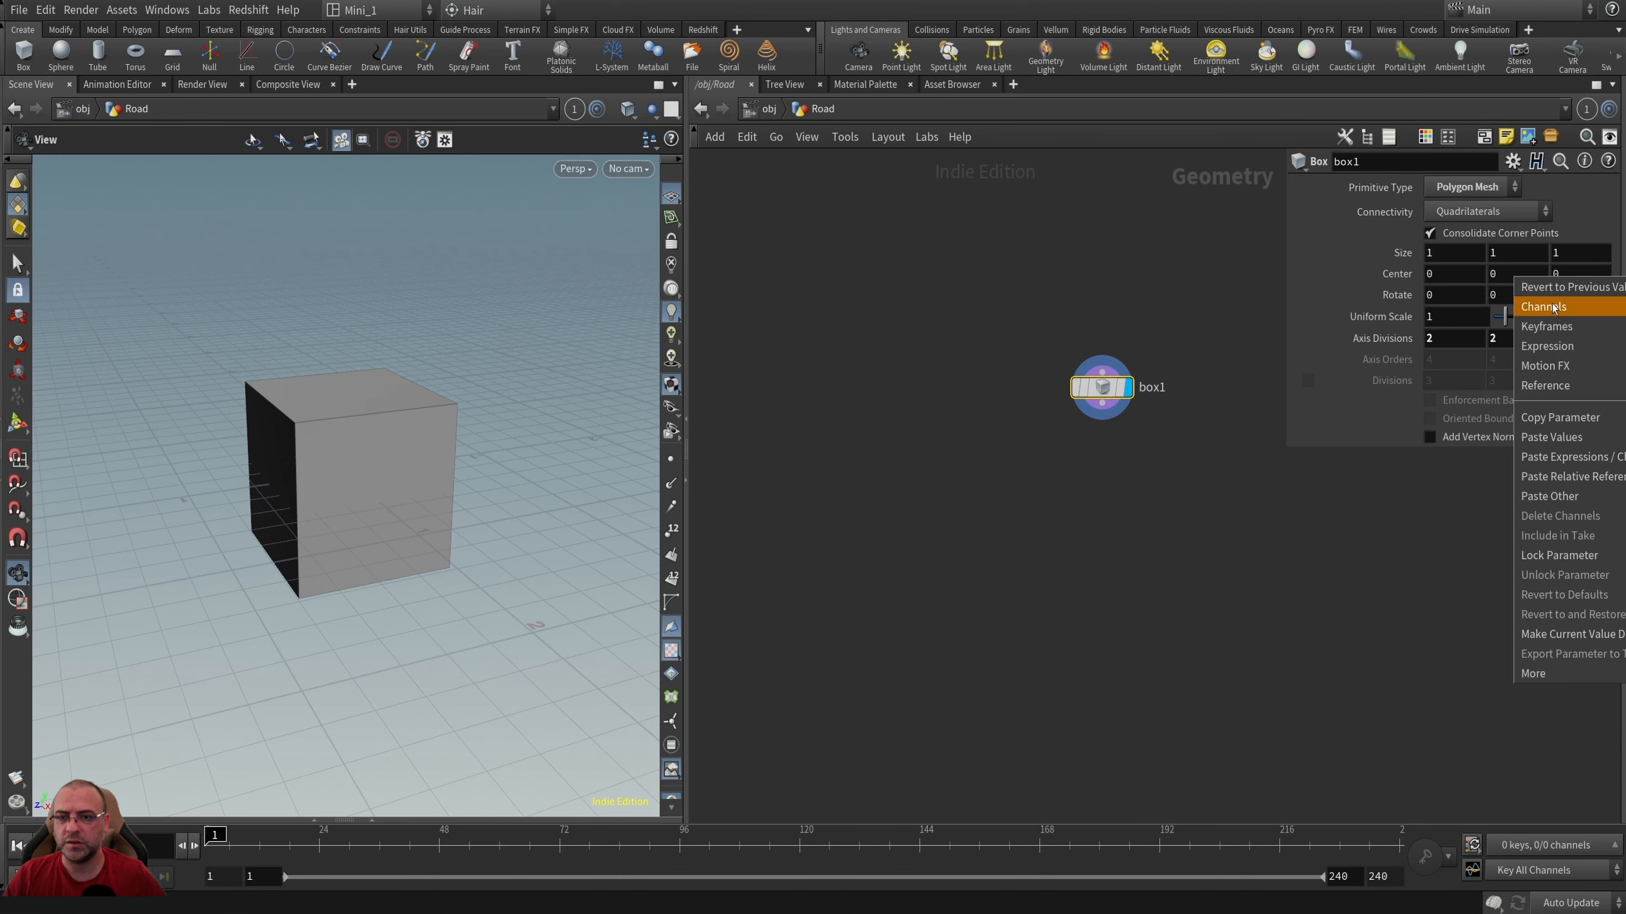
click(1621, 477)
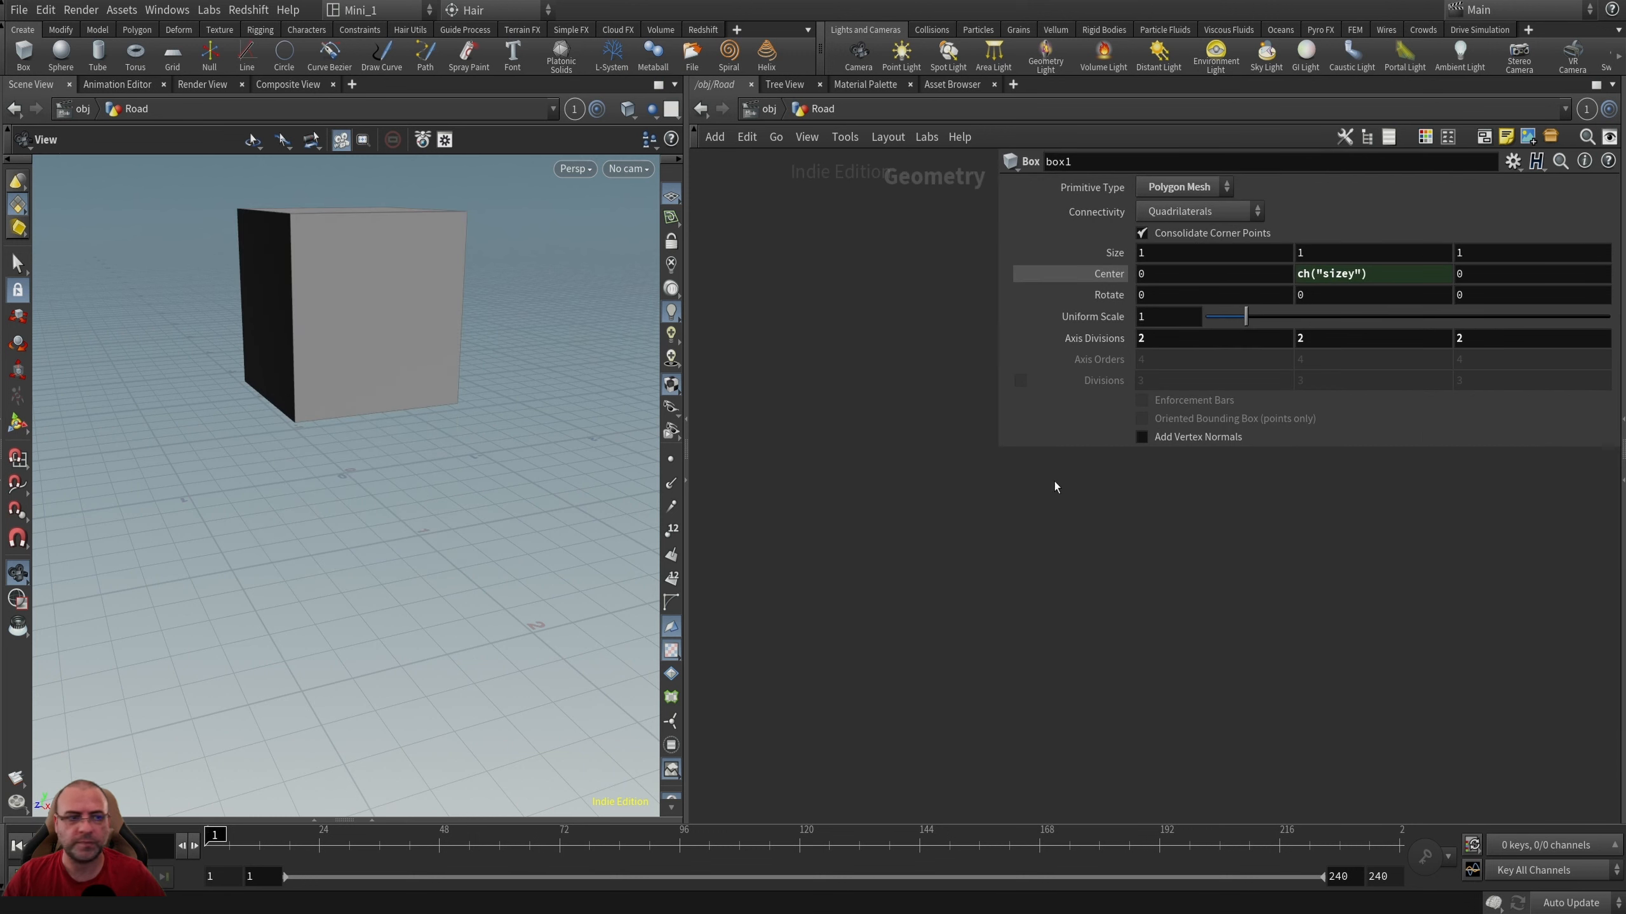
drag(291, 337, 291, 378)
click(1441, 283)
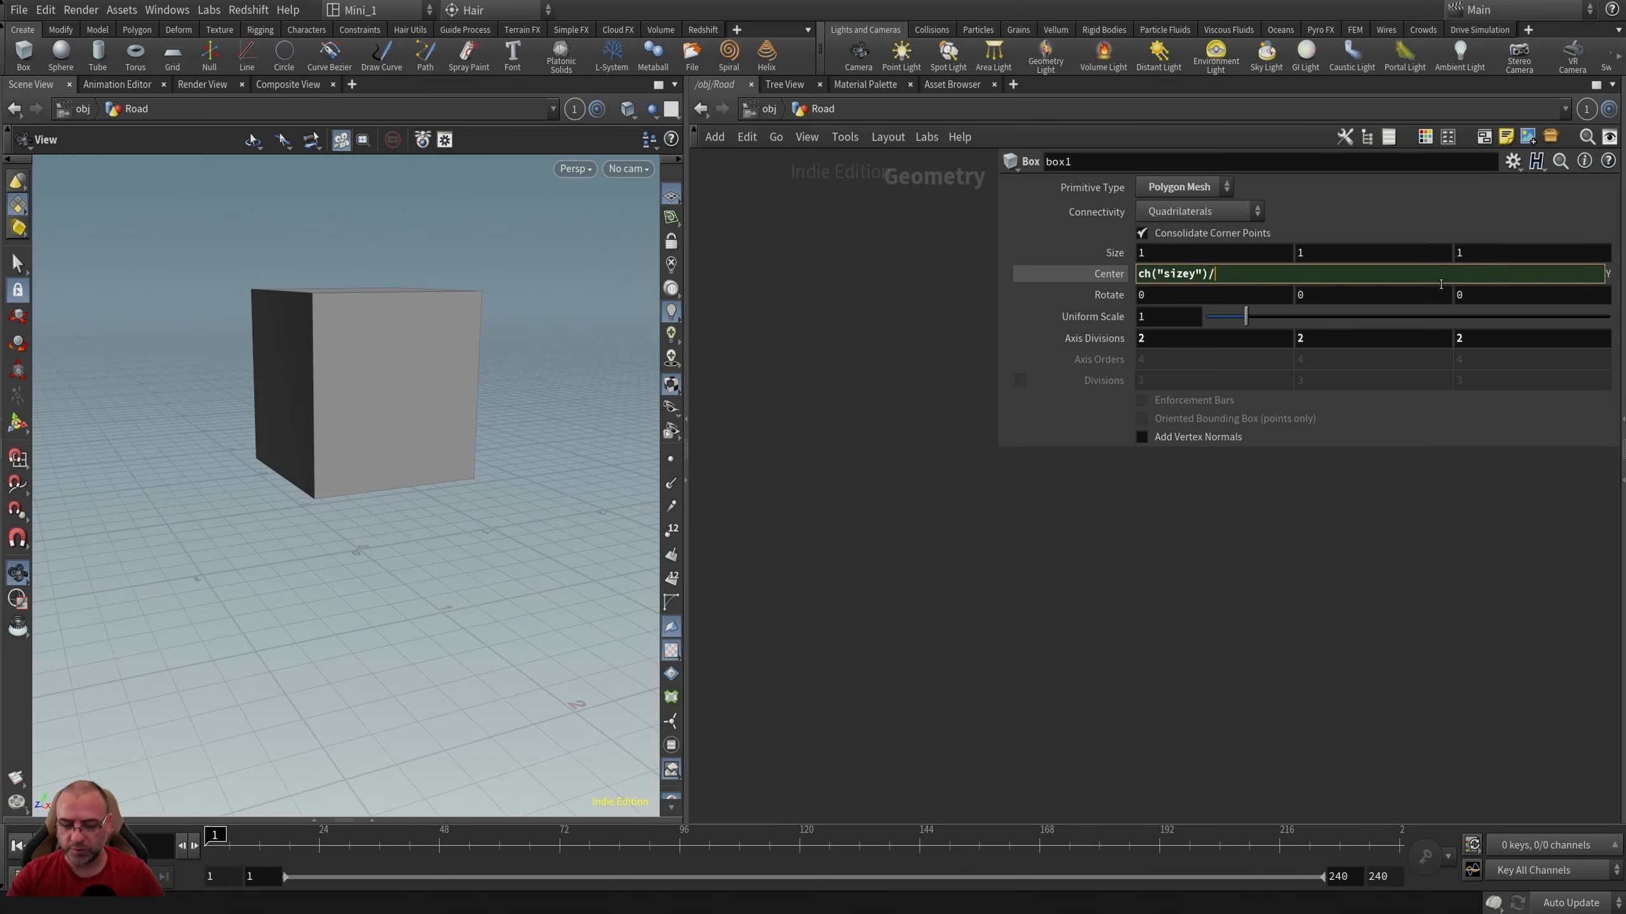
text(/2)
key(Return)
drag(442, 562, 496, 518)
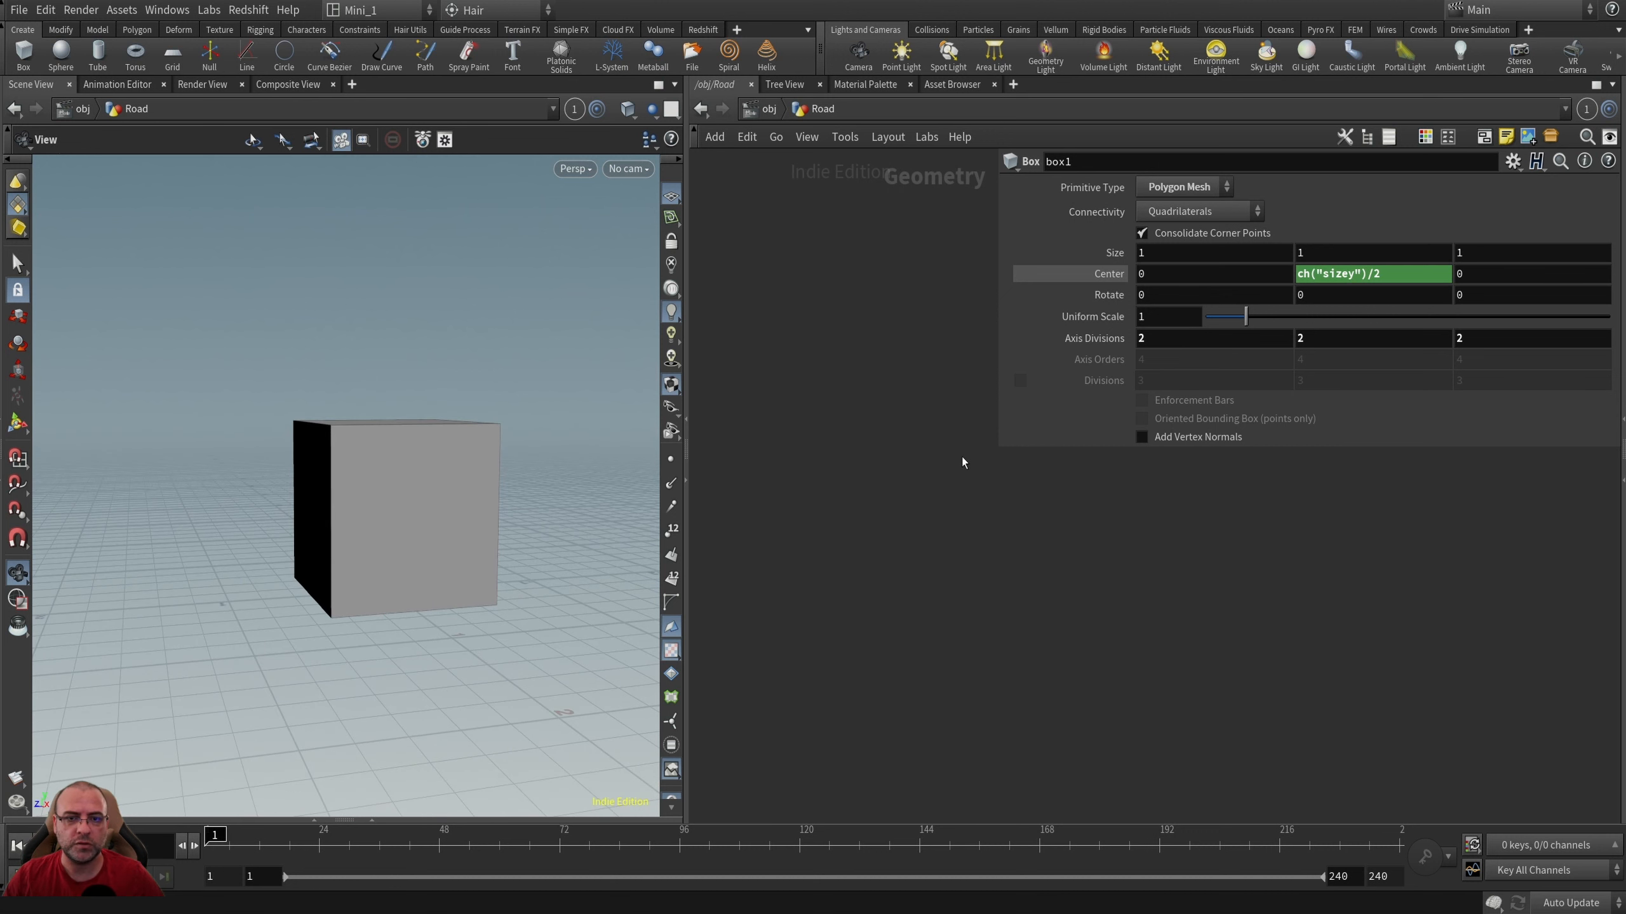
Set the box's size to 4 in X, 0.1 in Y and 10 in Z to form a flat road slab.
click(1177, 253)
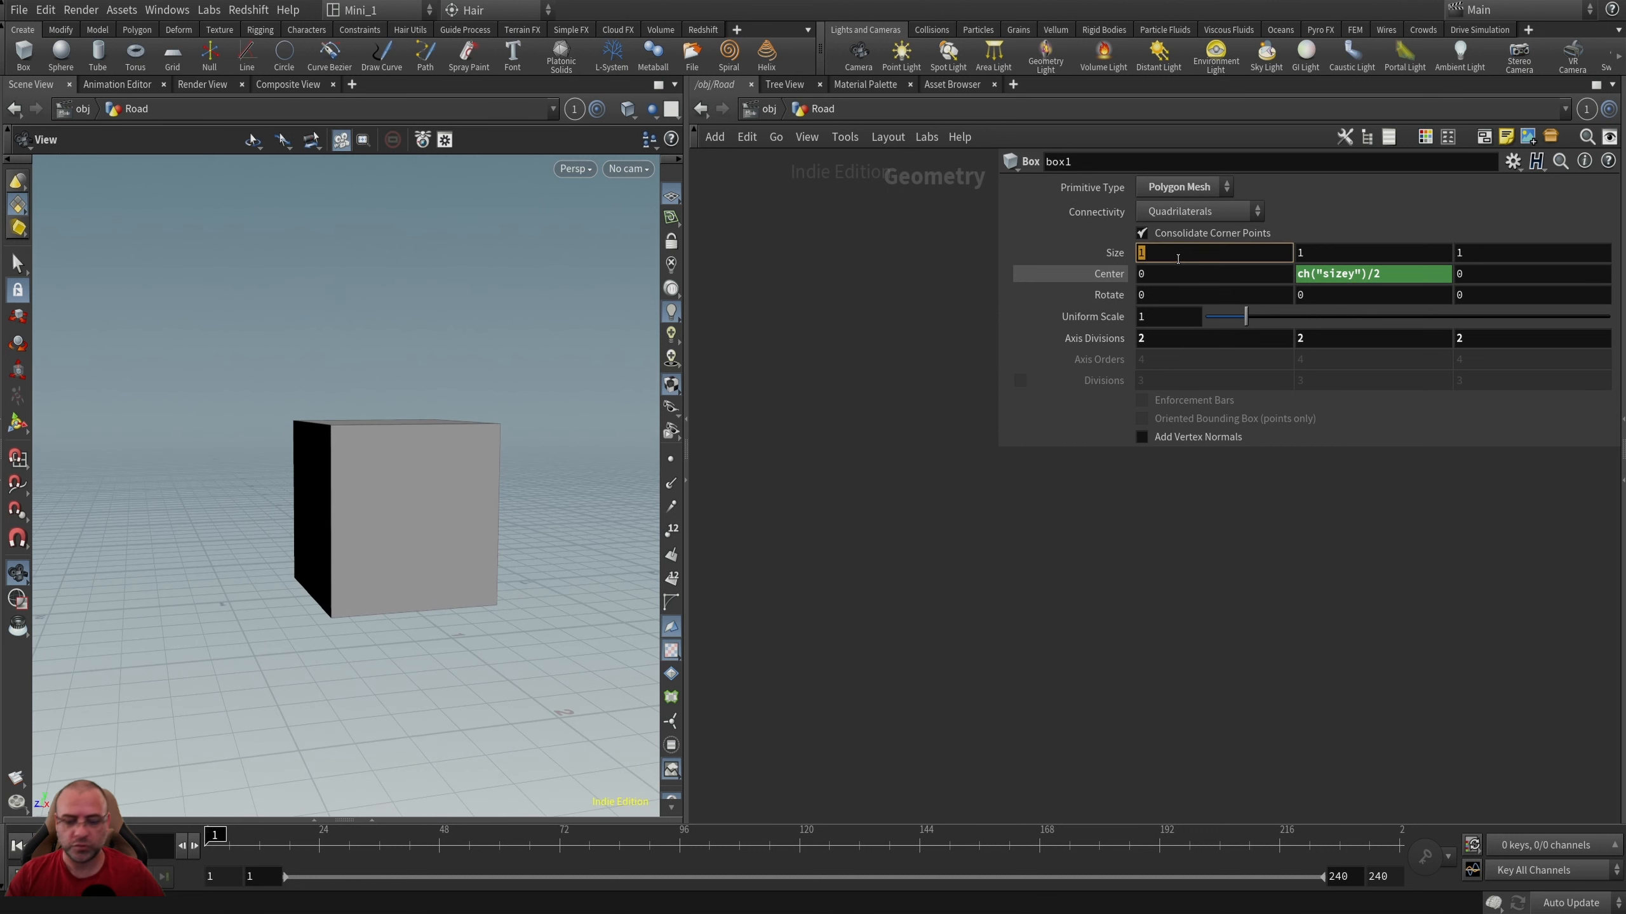
text(4)
key(Return)
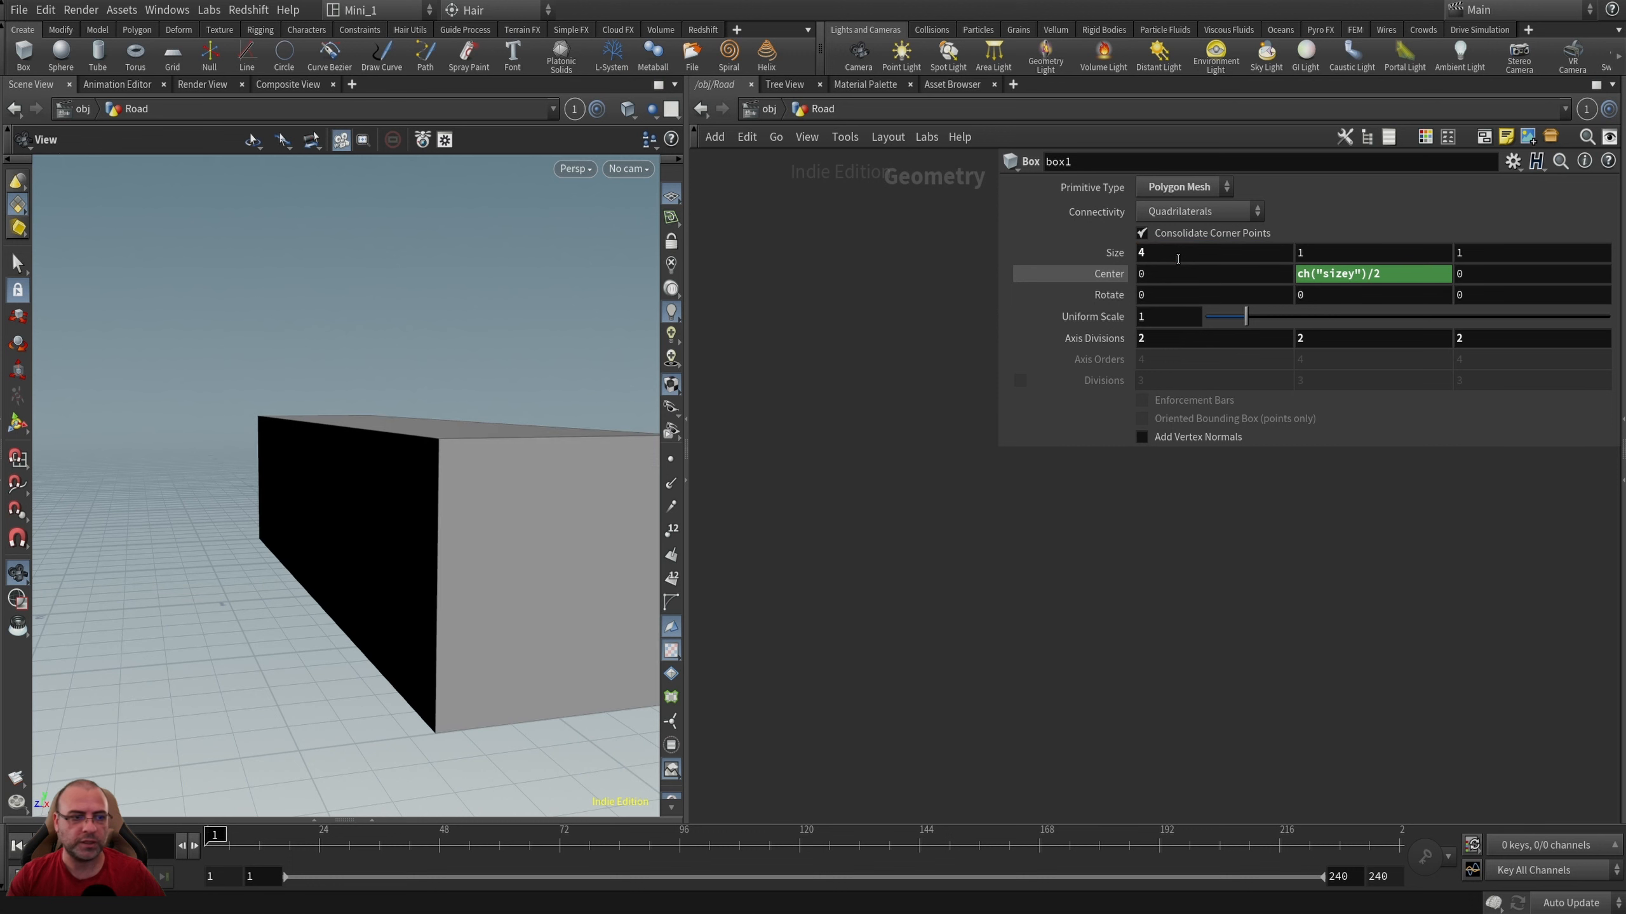
drag(403, 508, 440, 601)
right_drag(439, 600, 295, 616)
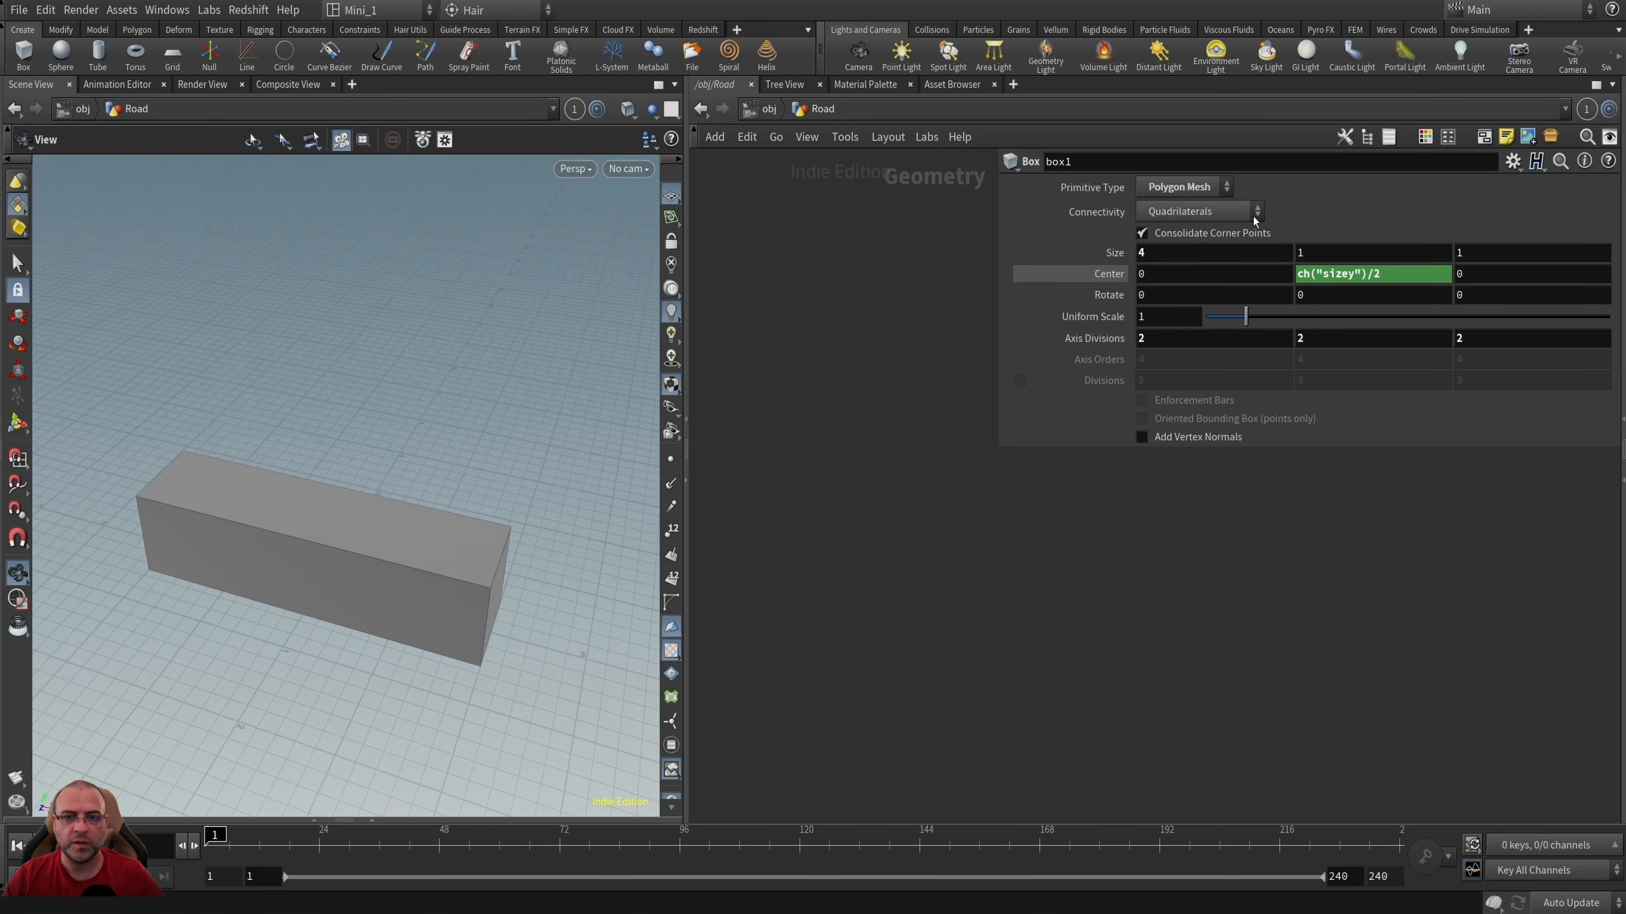
click(1346, 252)
key(Return)
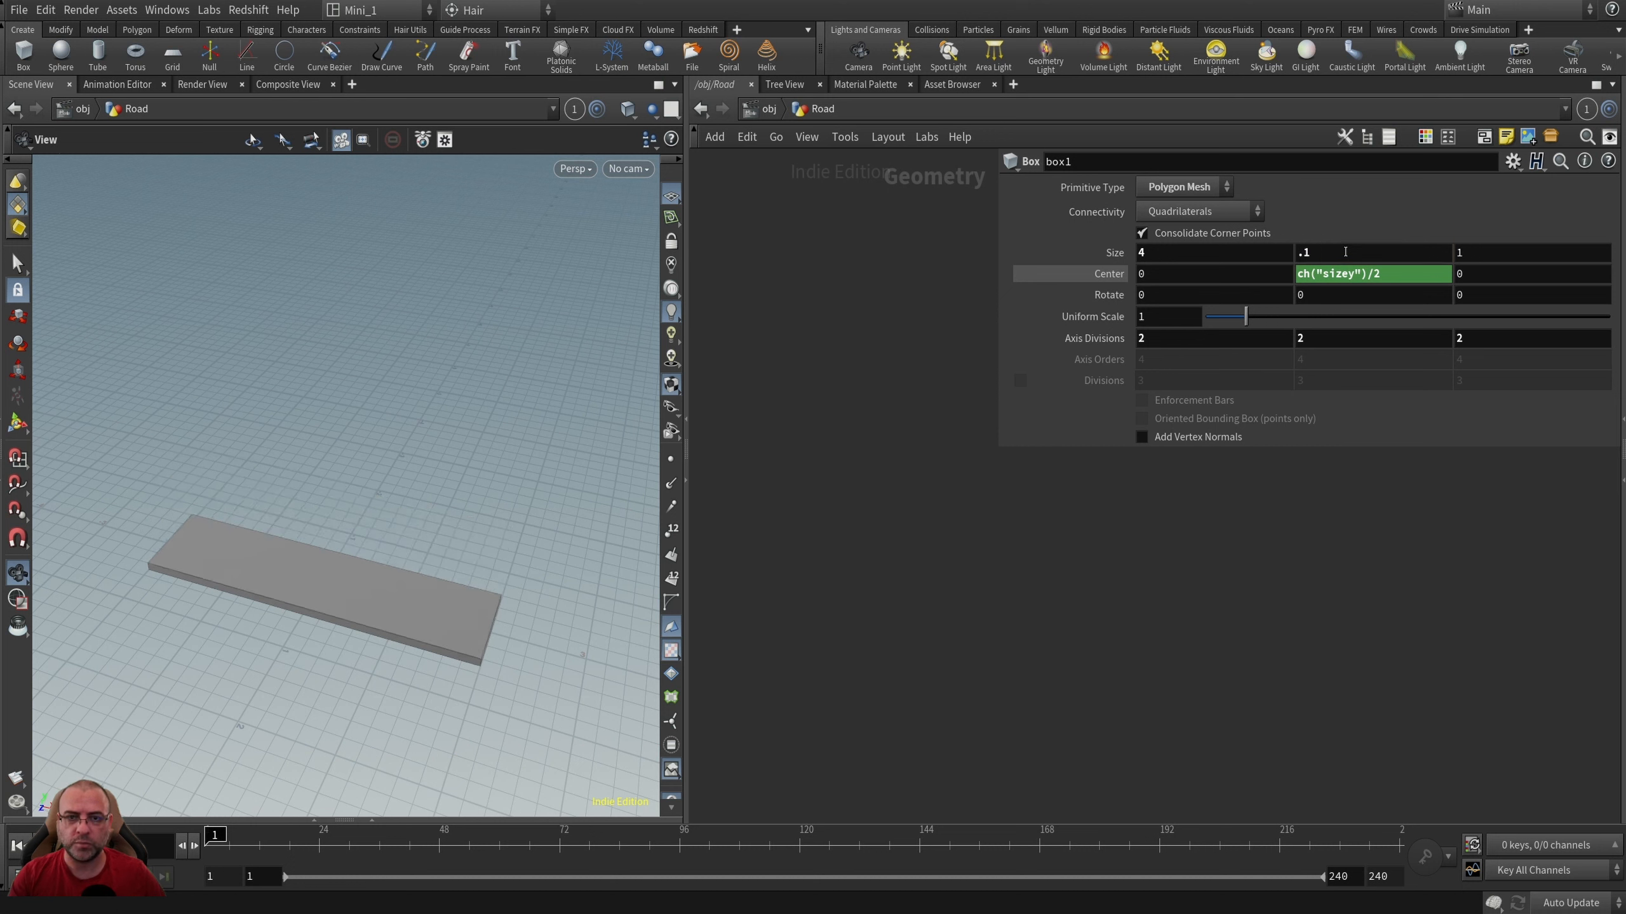
click(1520, 255)
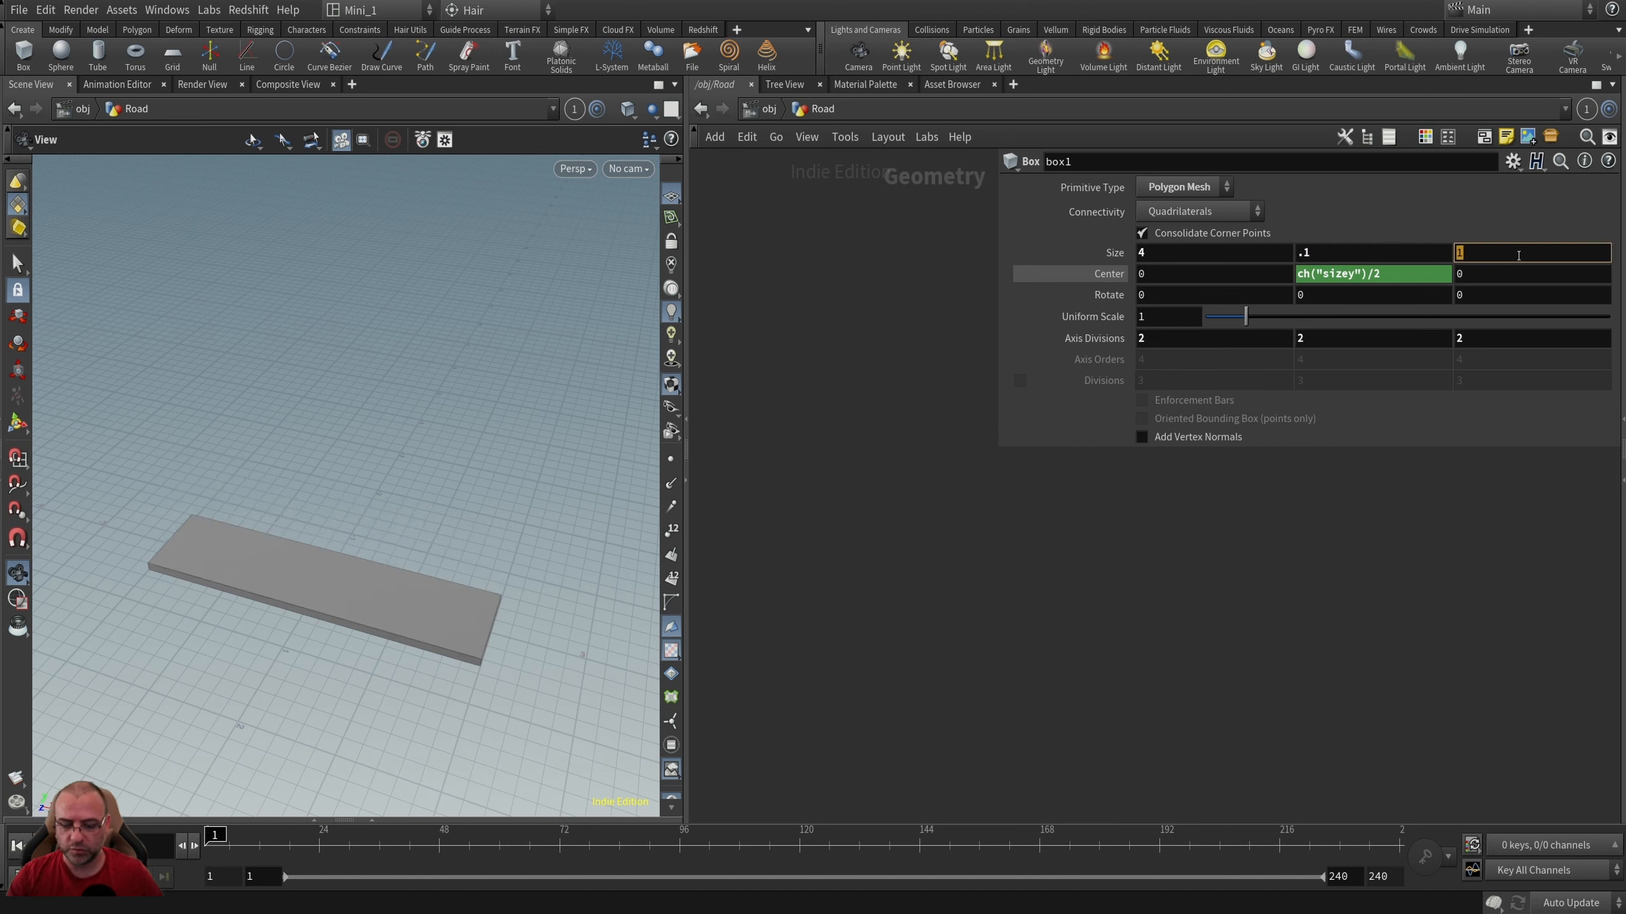
text(10)
key(Return)
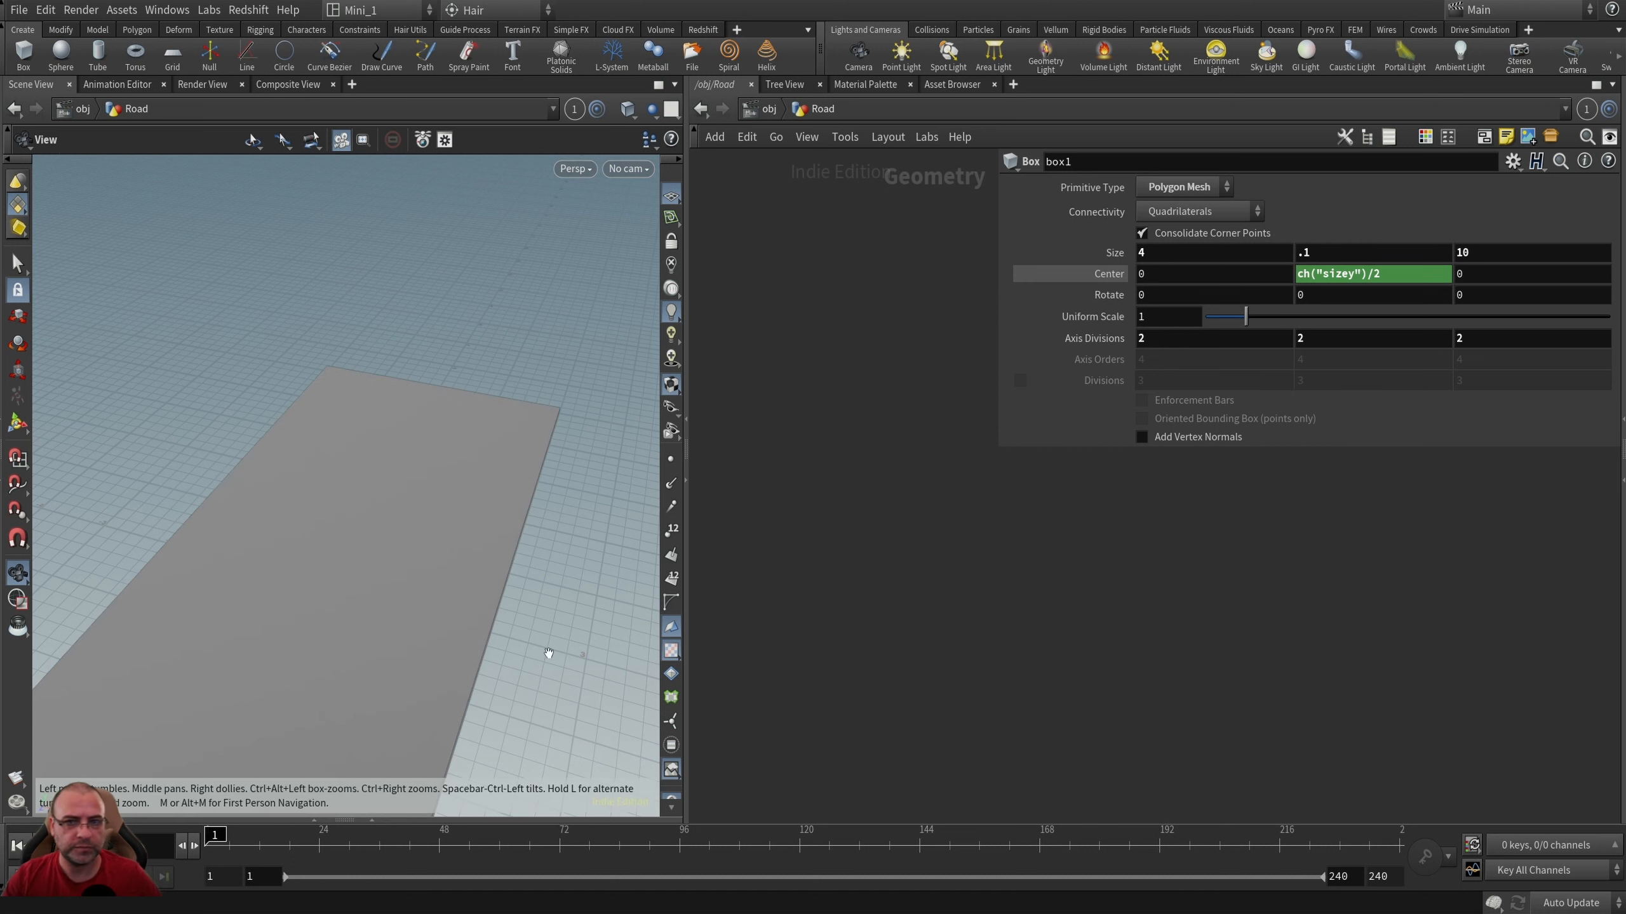
drag(346, 585, 247, 599)
right_drag(247, 599, 119, 611)
middle_drag(259, 589, 303, 562)
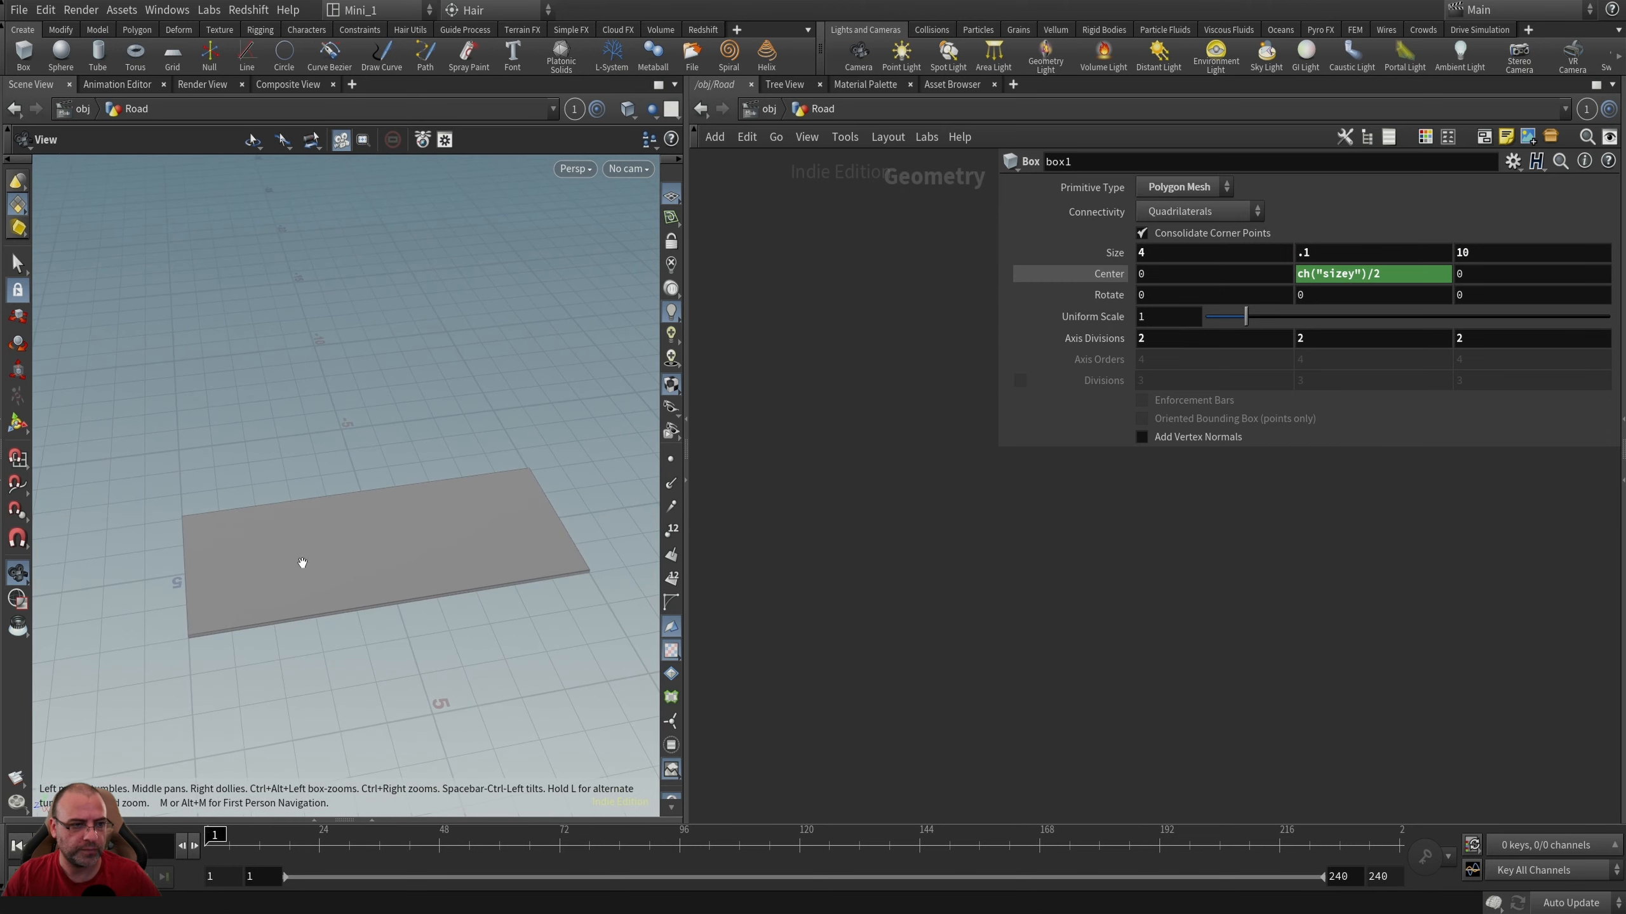
drag(302, 562, 371, 486)
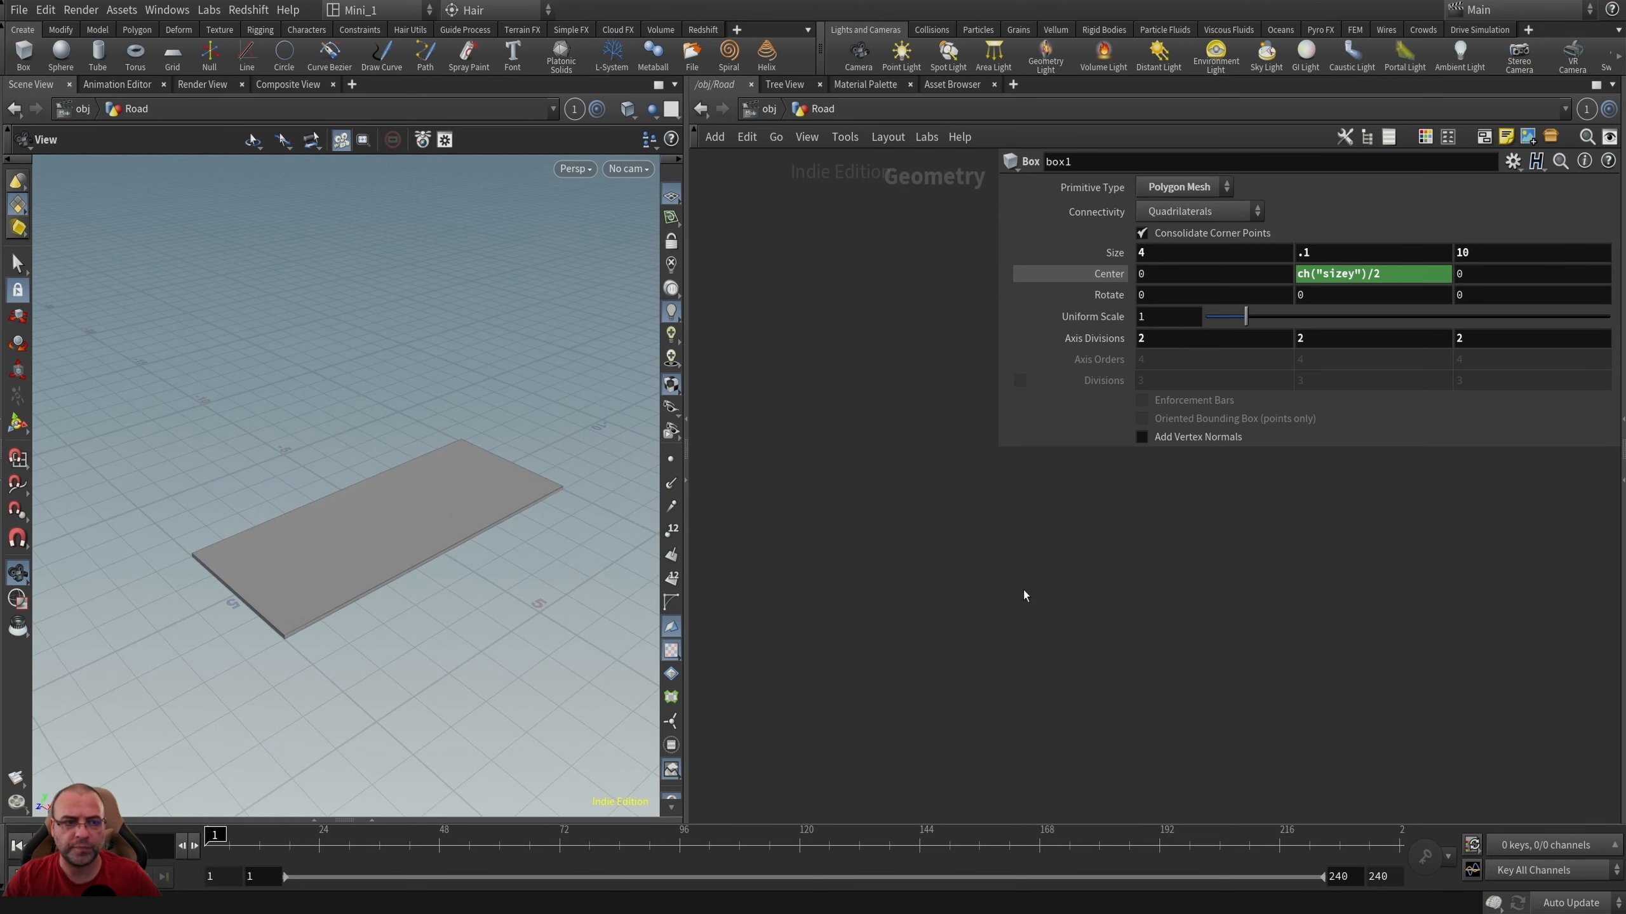
Duplicate the road slab's box node beside the original and set the copy's Y size to 2.
middle_drag(1258, 534, 1043, 680)
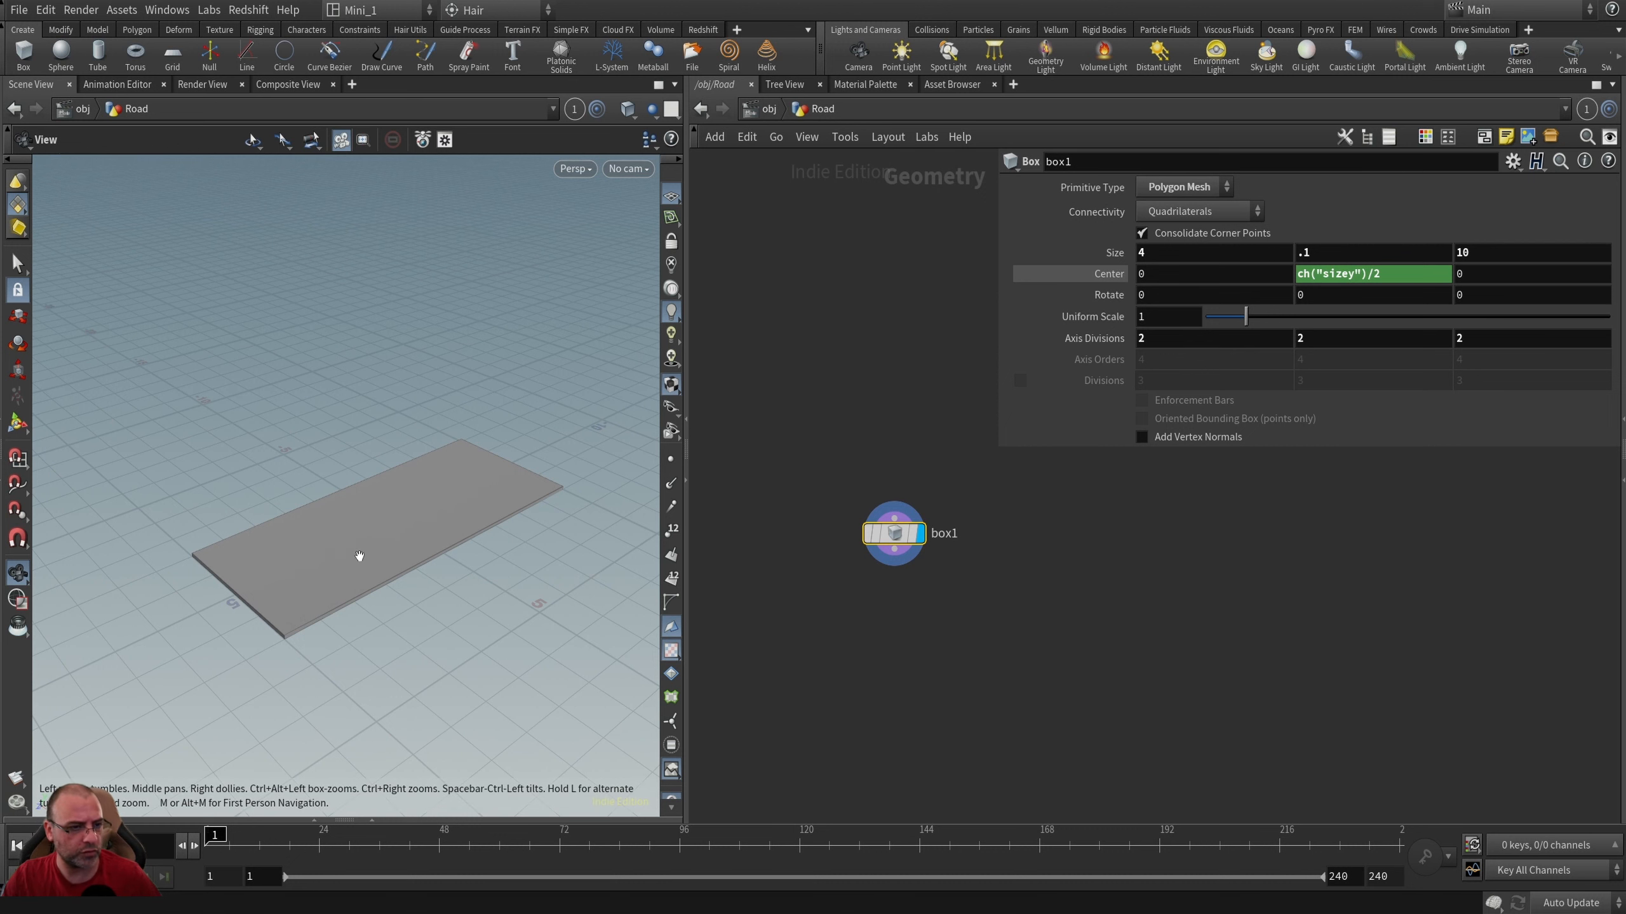
drag(359, 555, 394, 540)
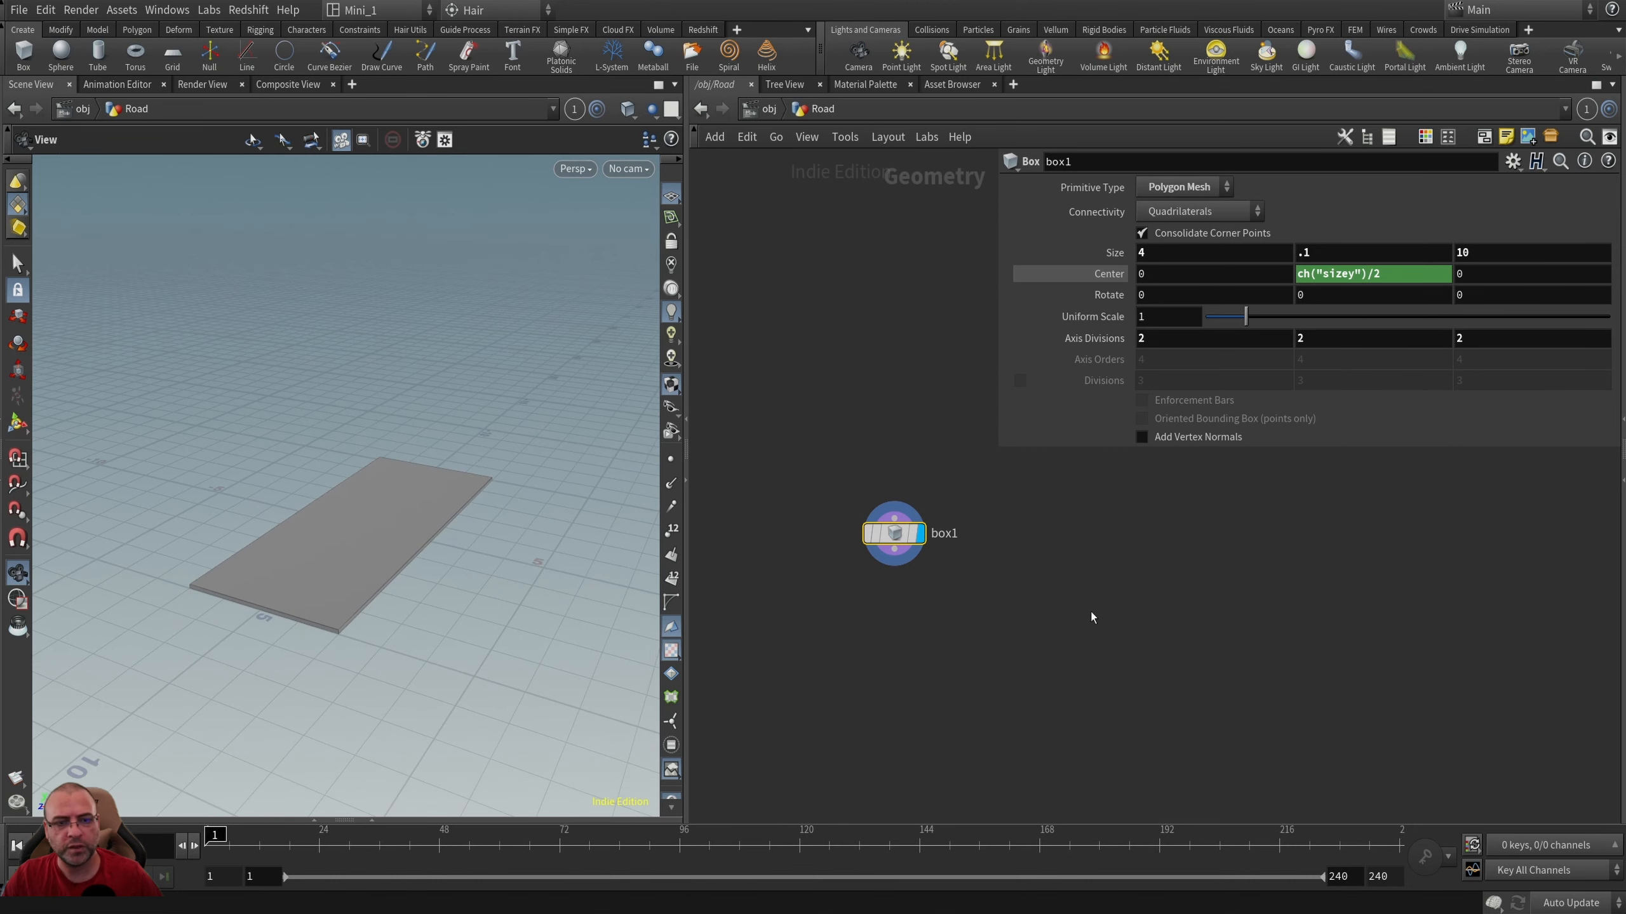
alt+drag(894, 532, 1173, 557)
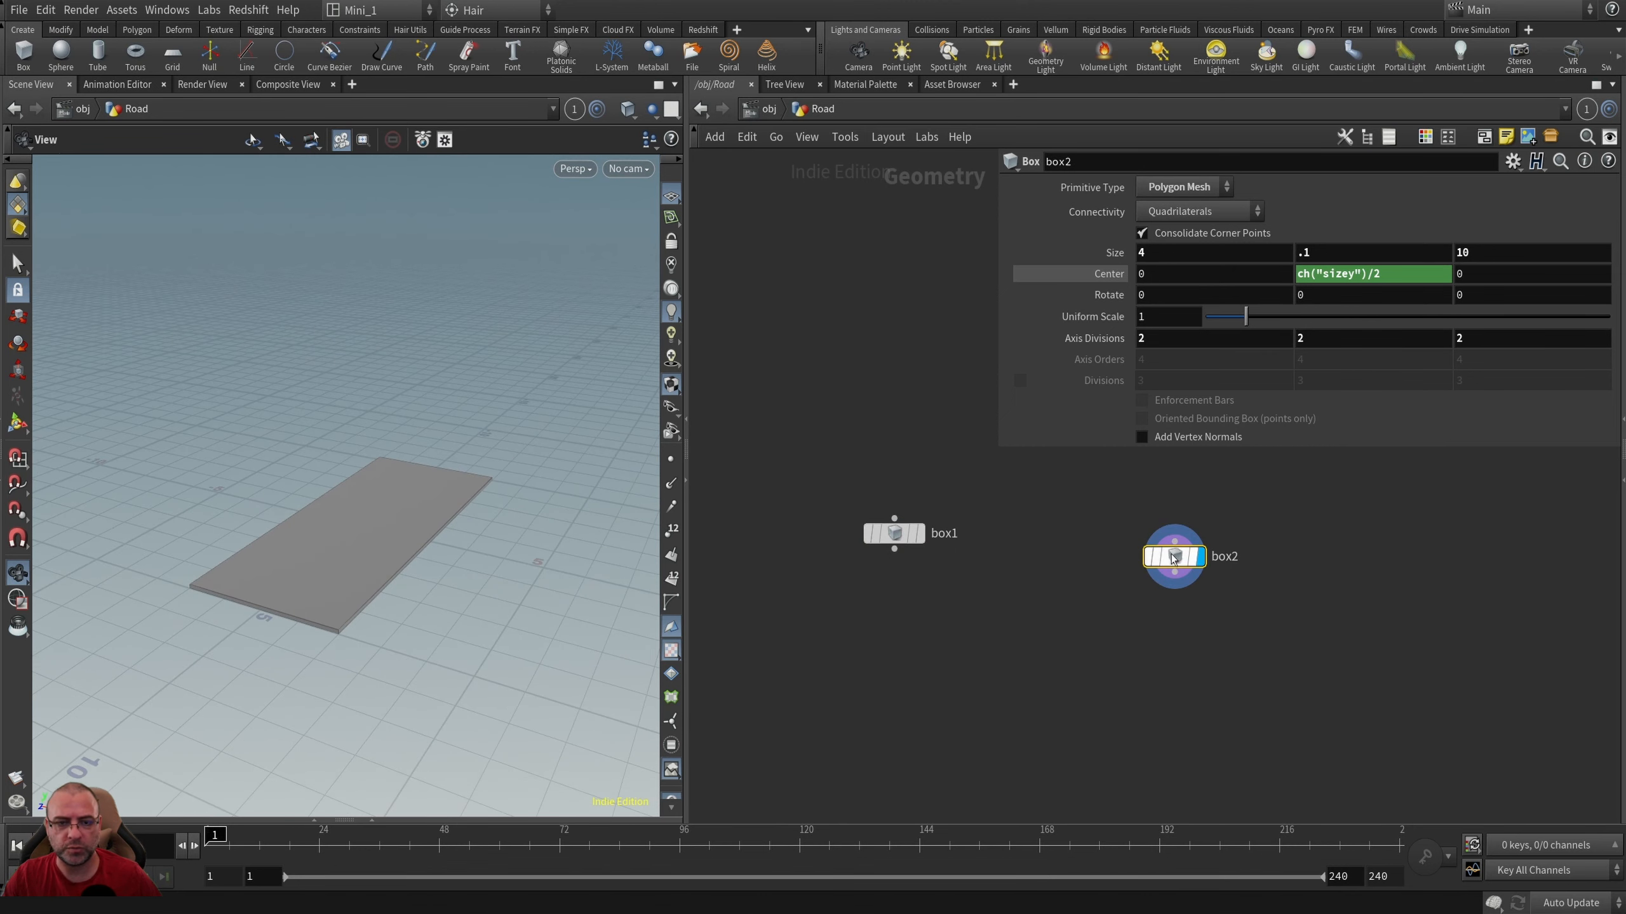
click(1380, 252)
text(2)
key(Return)
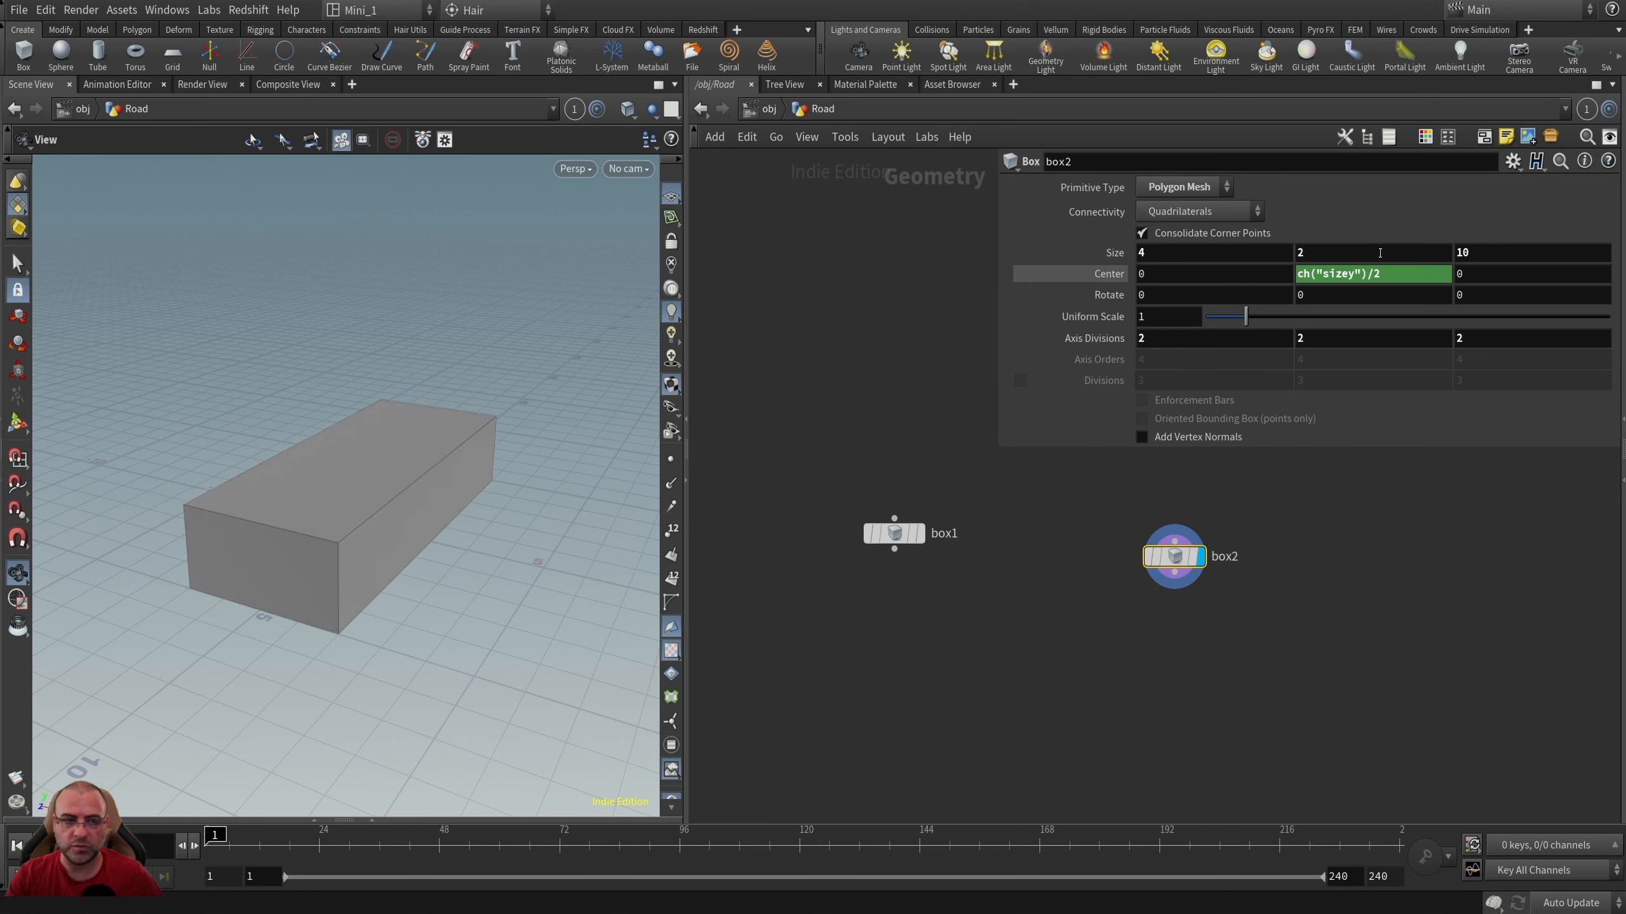
Replace the copied box's Y center expression and move the box well below the slab with a Y center of -4.
click(1377, 274)
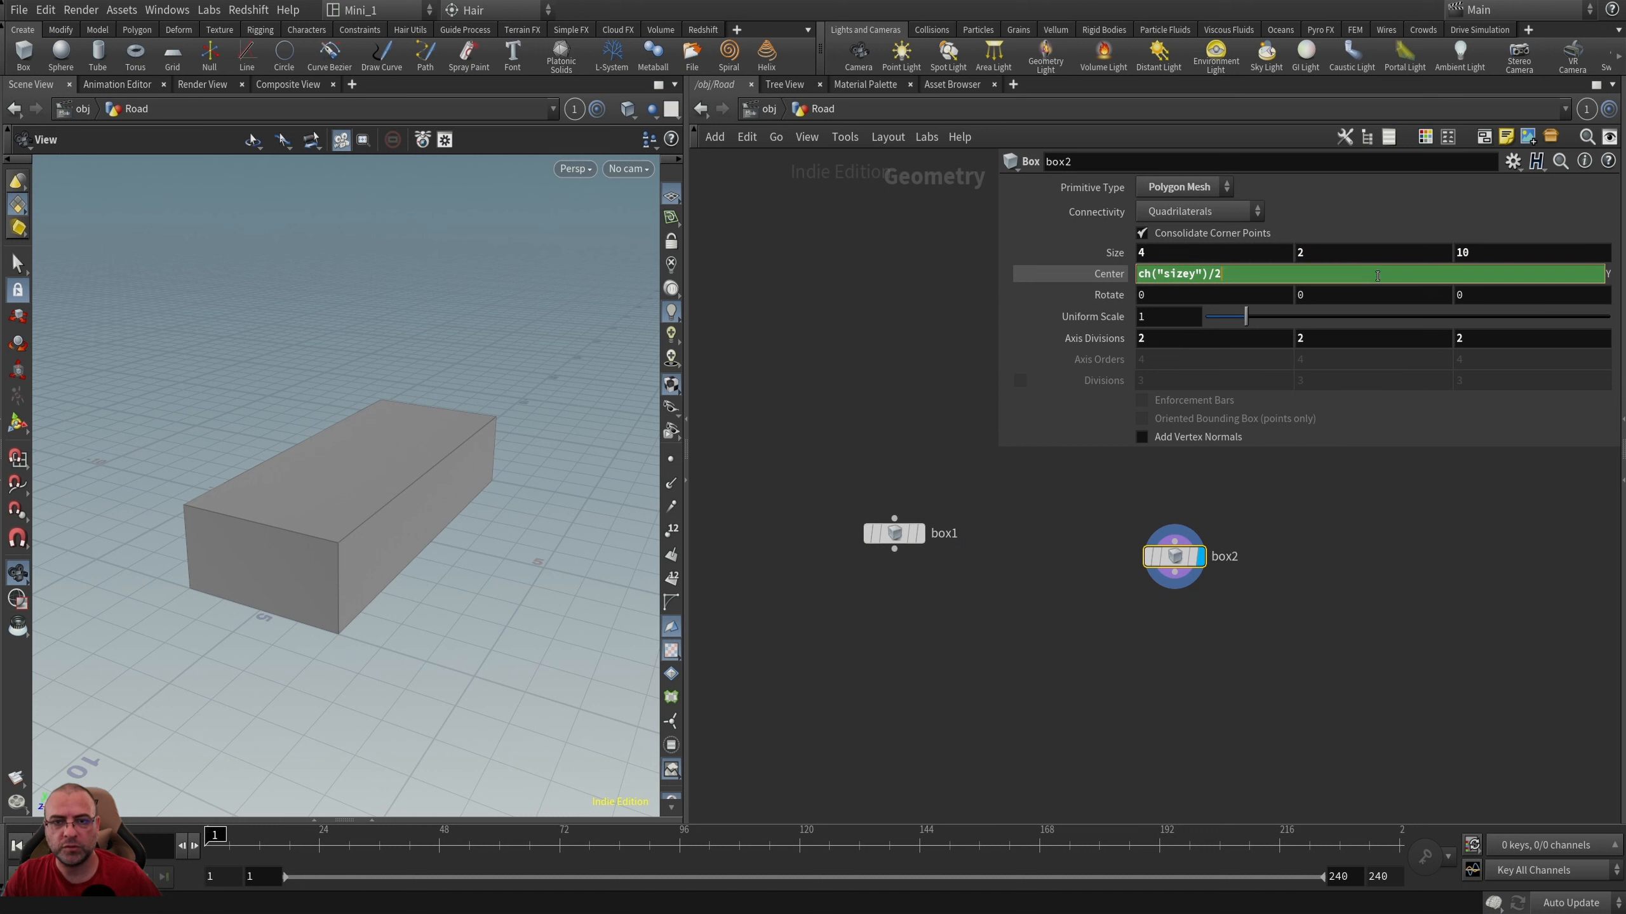
click(1113, 277)
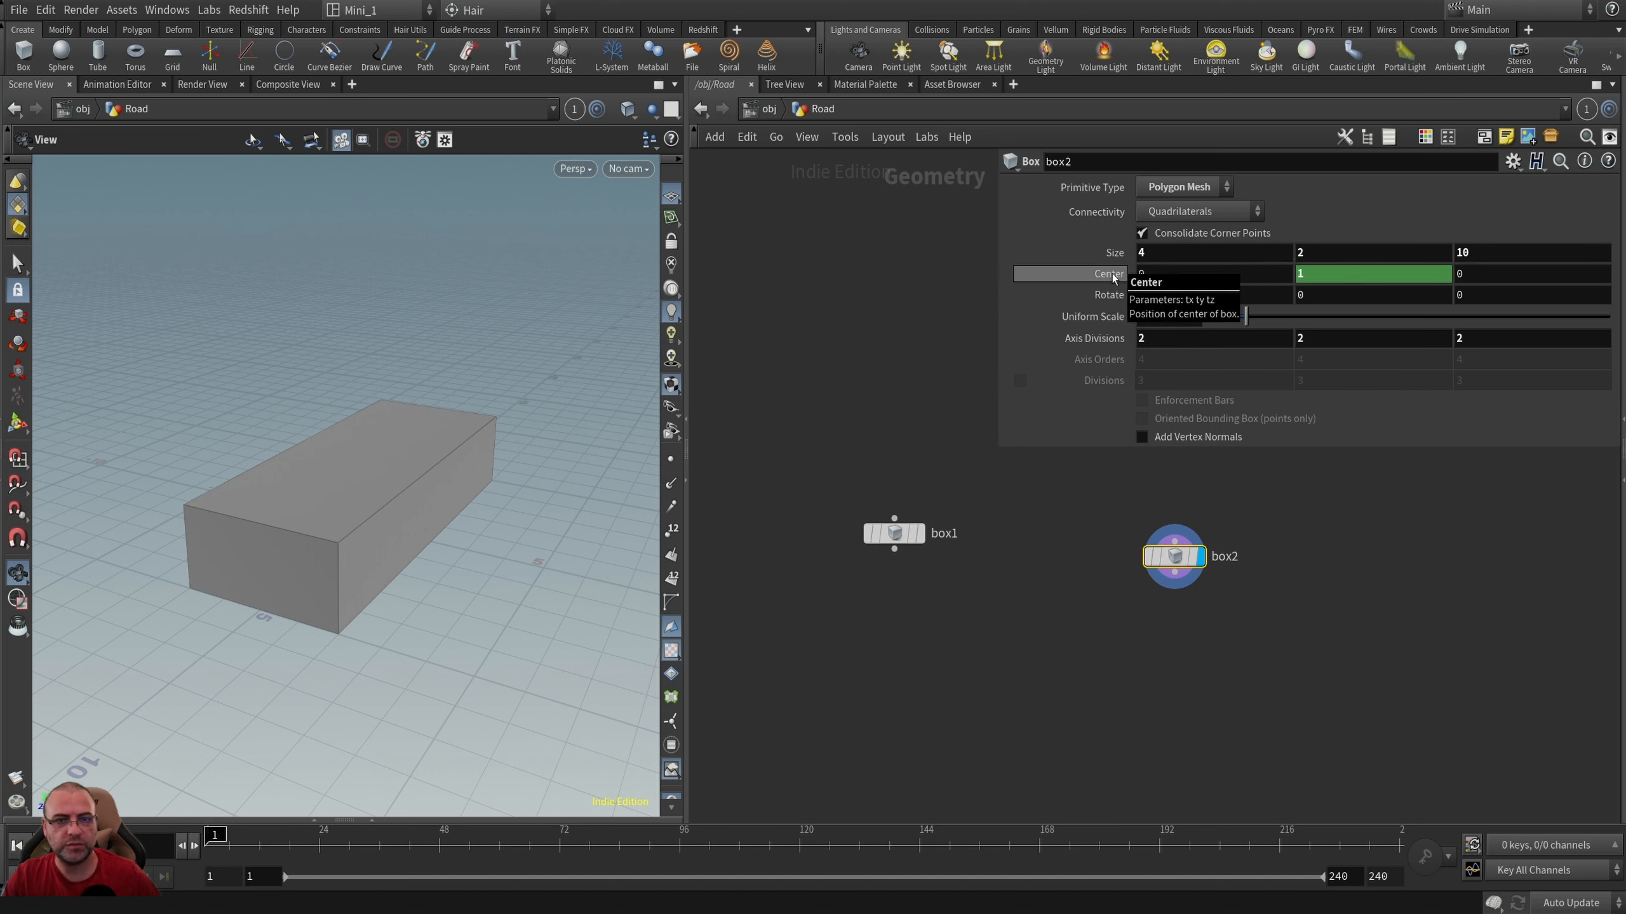
click(1507, 279)
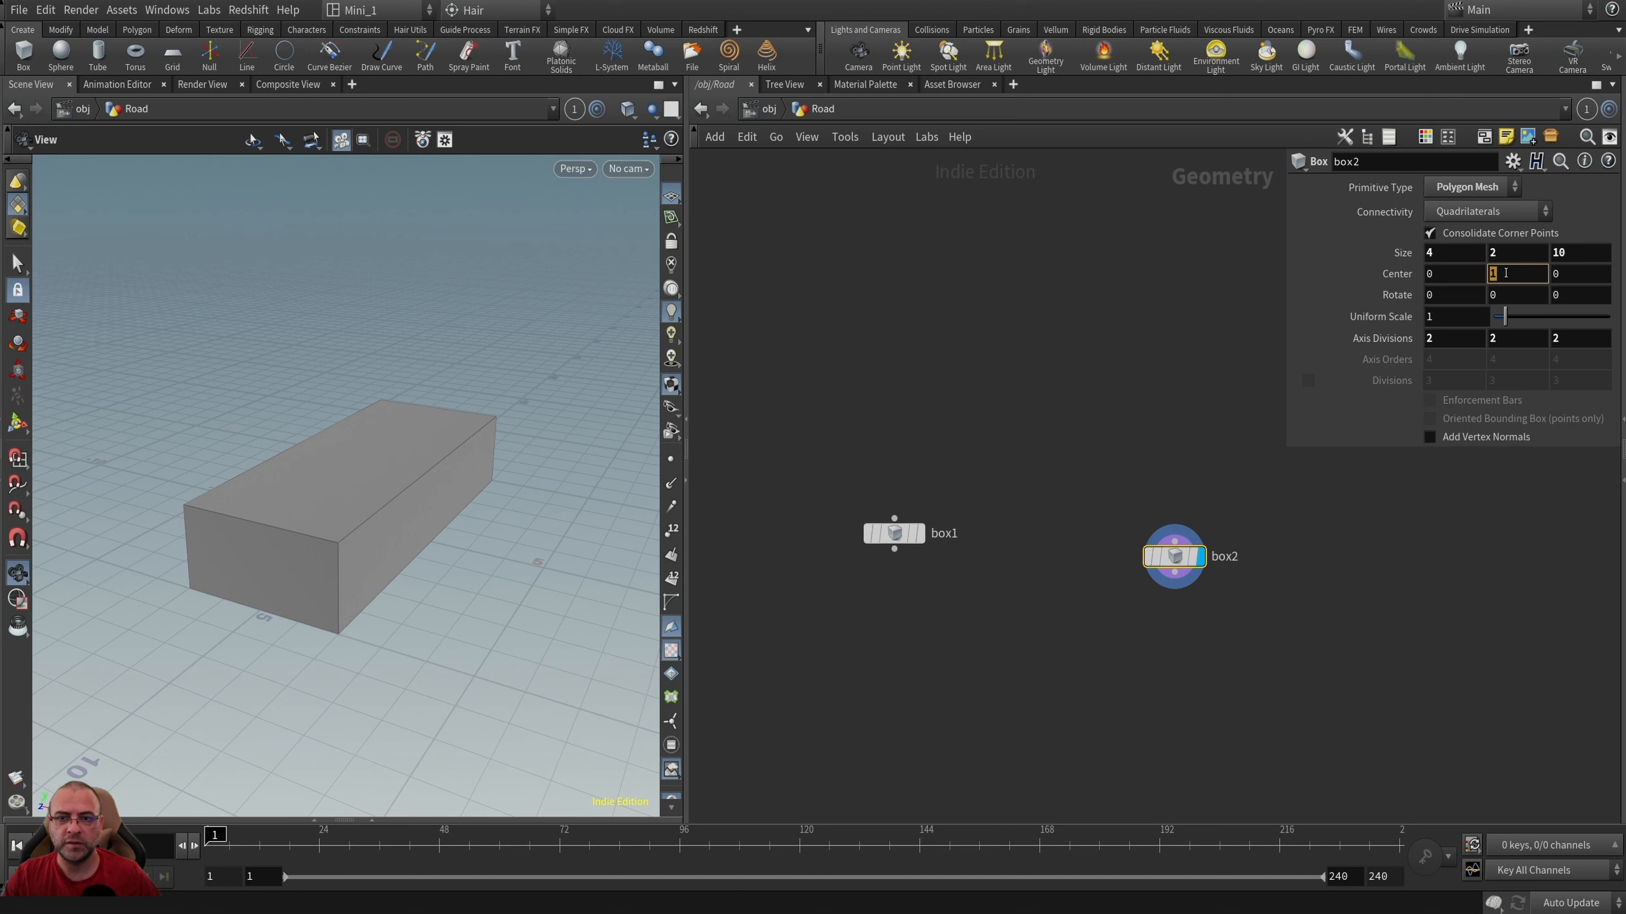
text(-1)
key(Return)
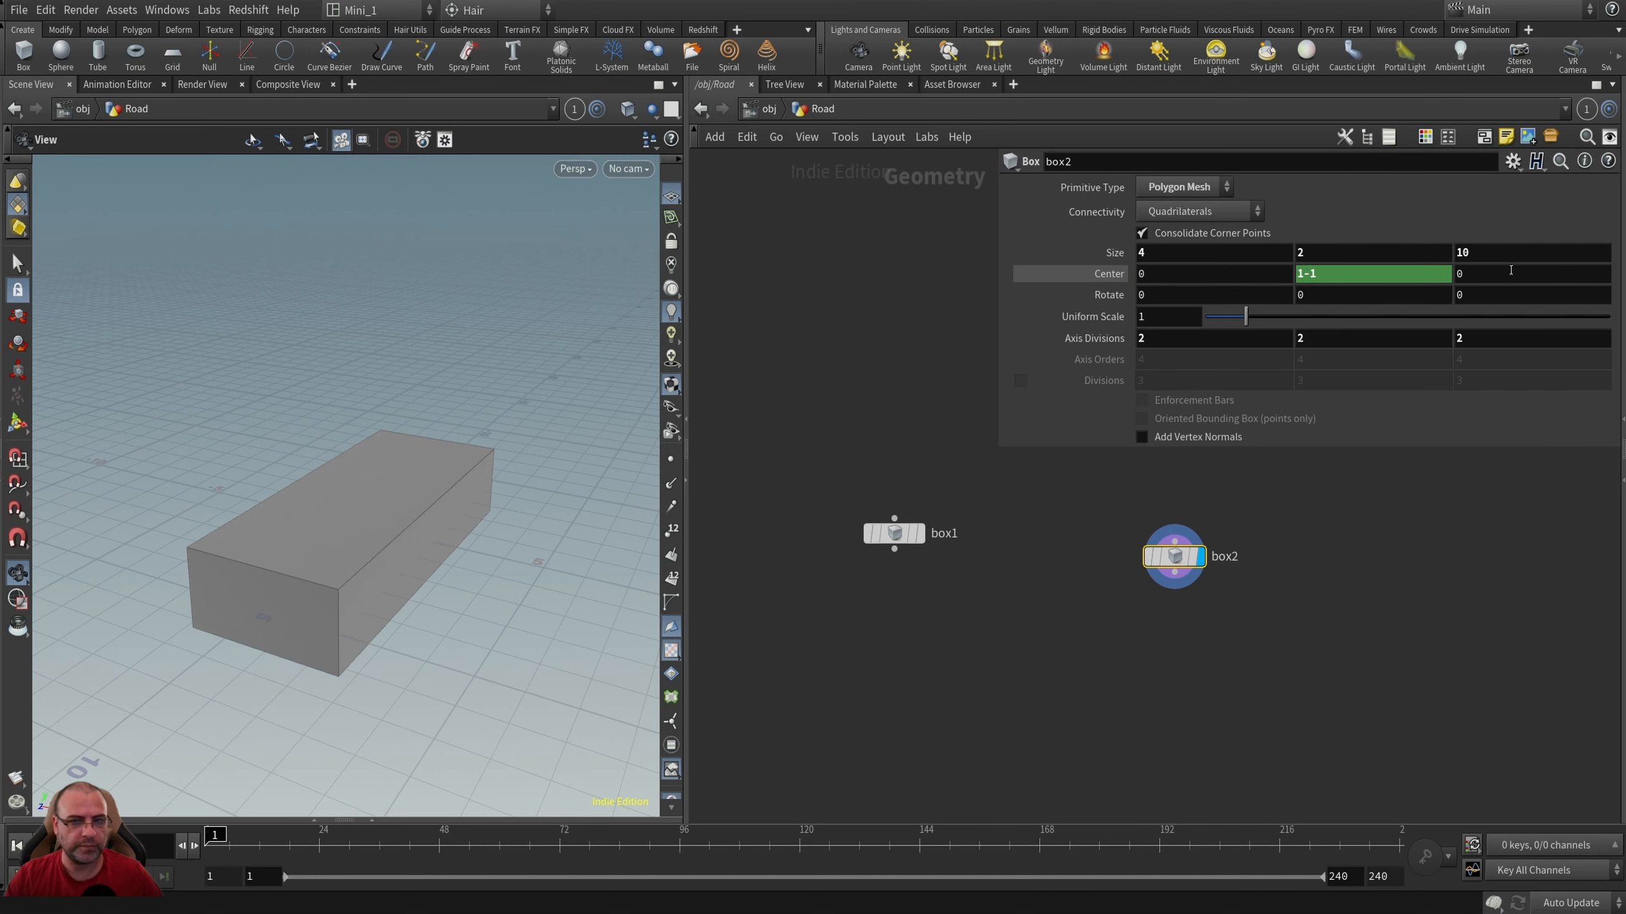
double_click(1373, 280)
text(-4)
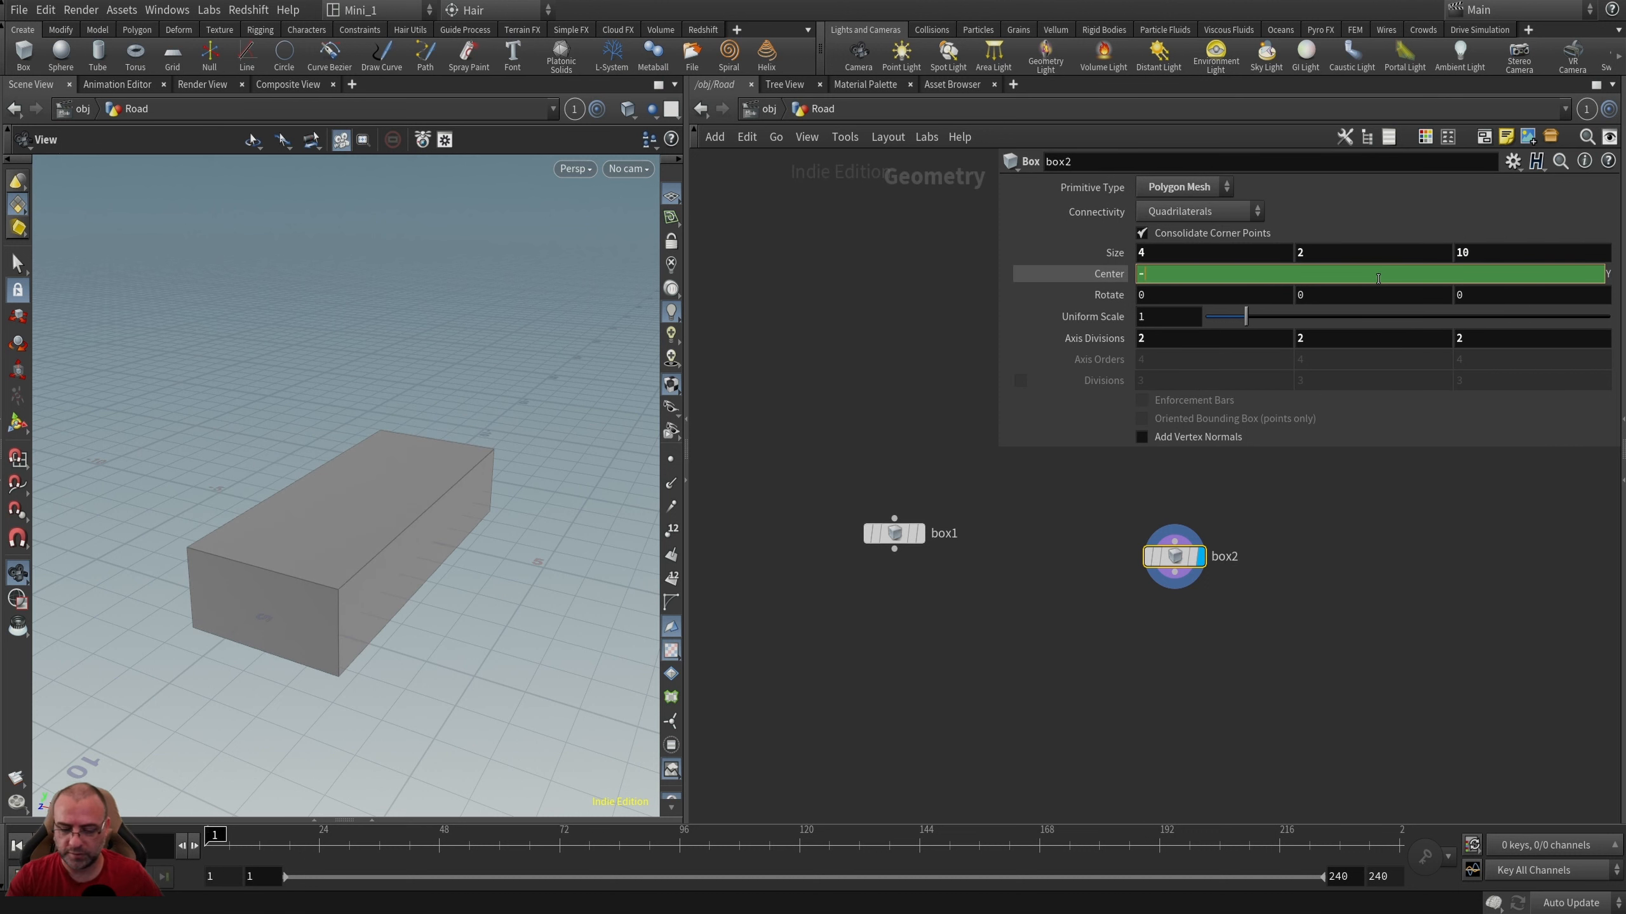
key(Return)
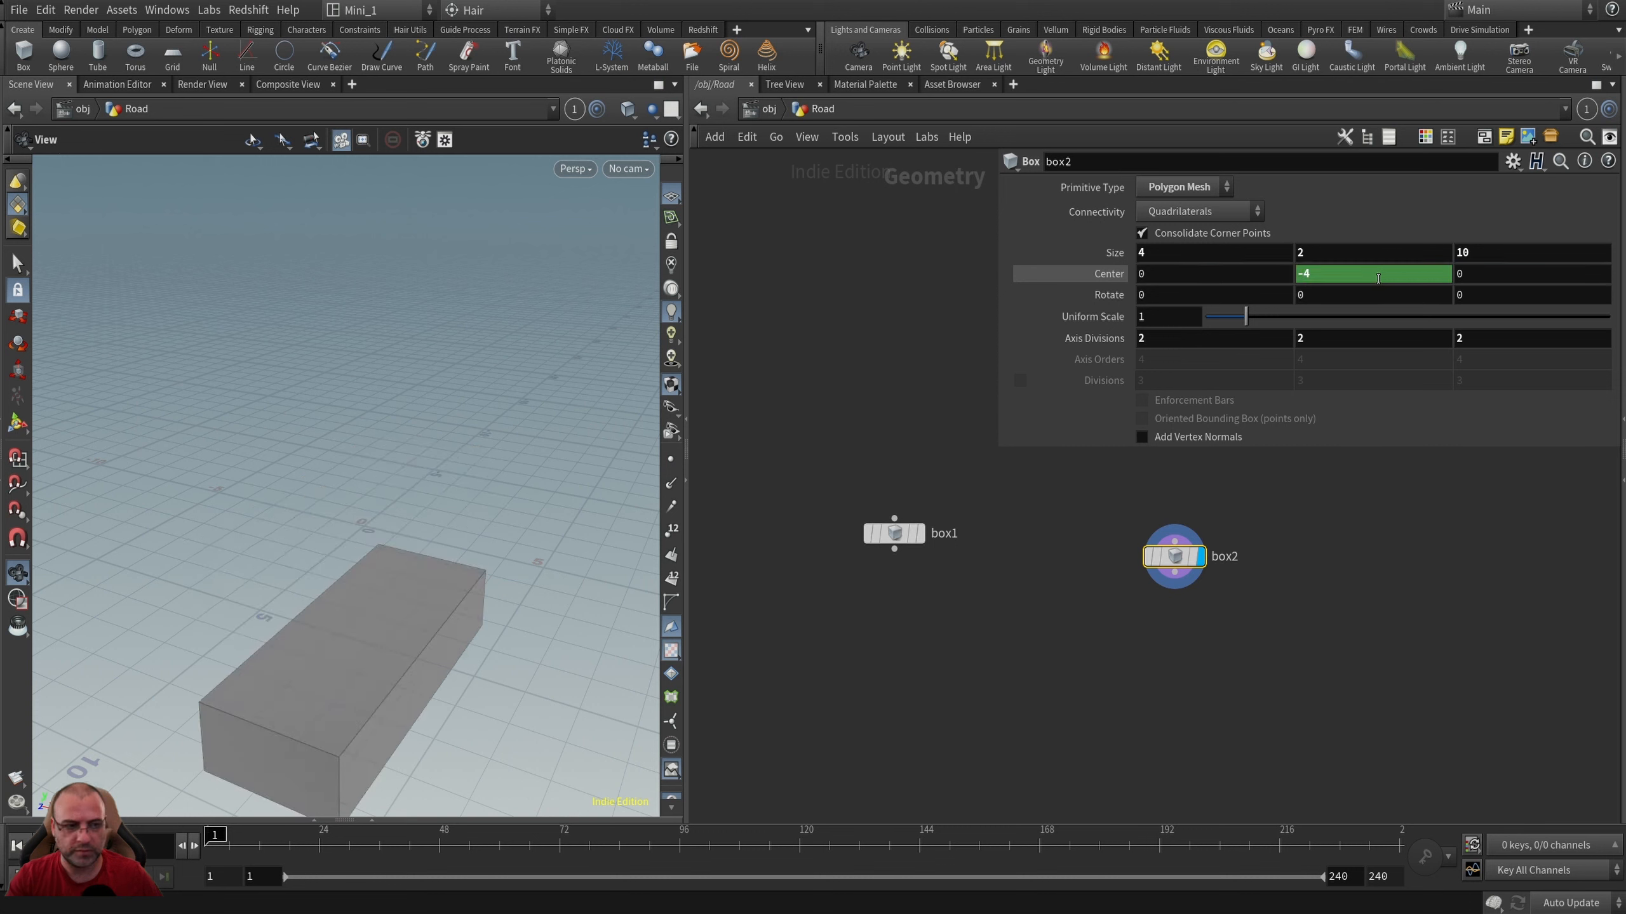
Add a Merge node combining box1 and box2, and display the merged result.
click(894, 549)
key(Tab)
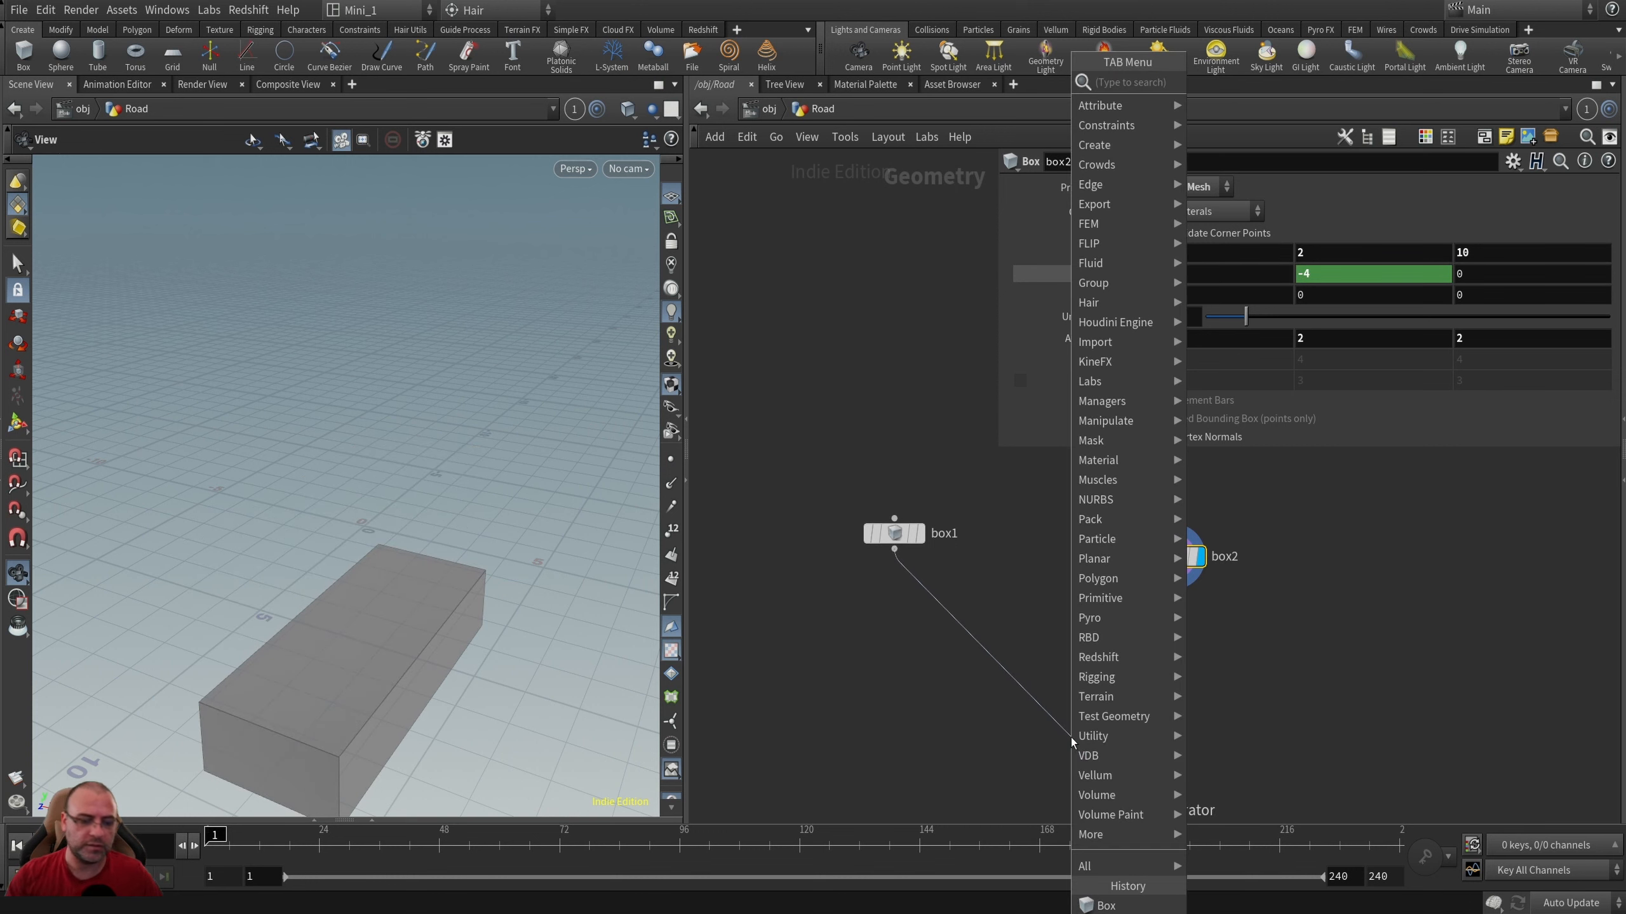
text(merge)
key(Return)
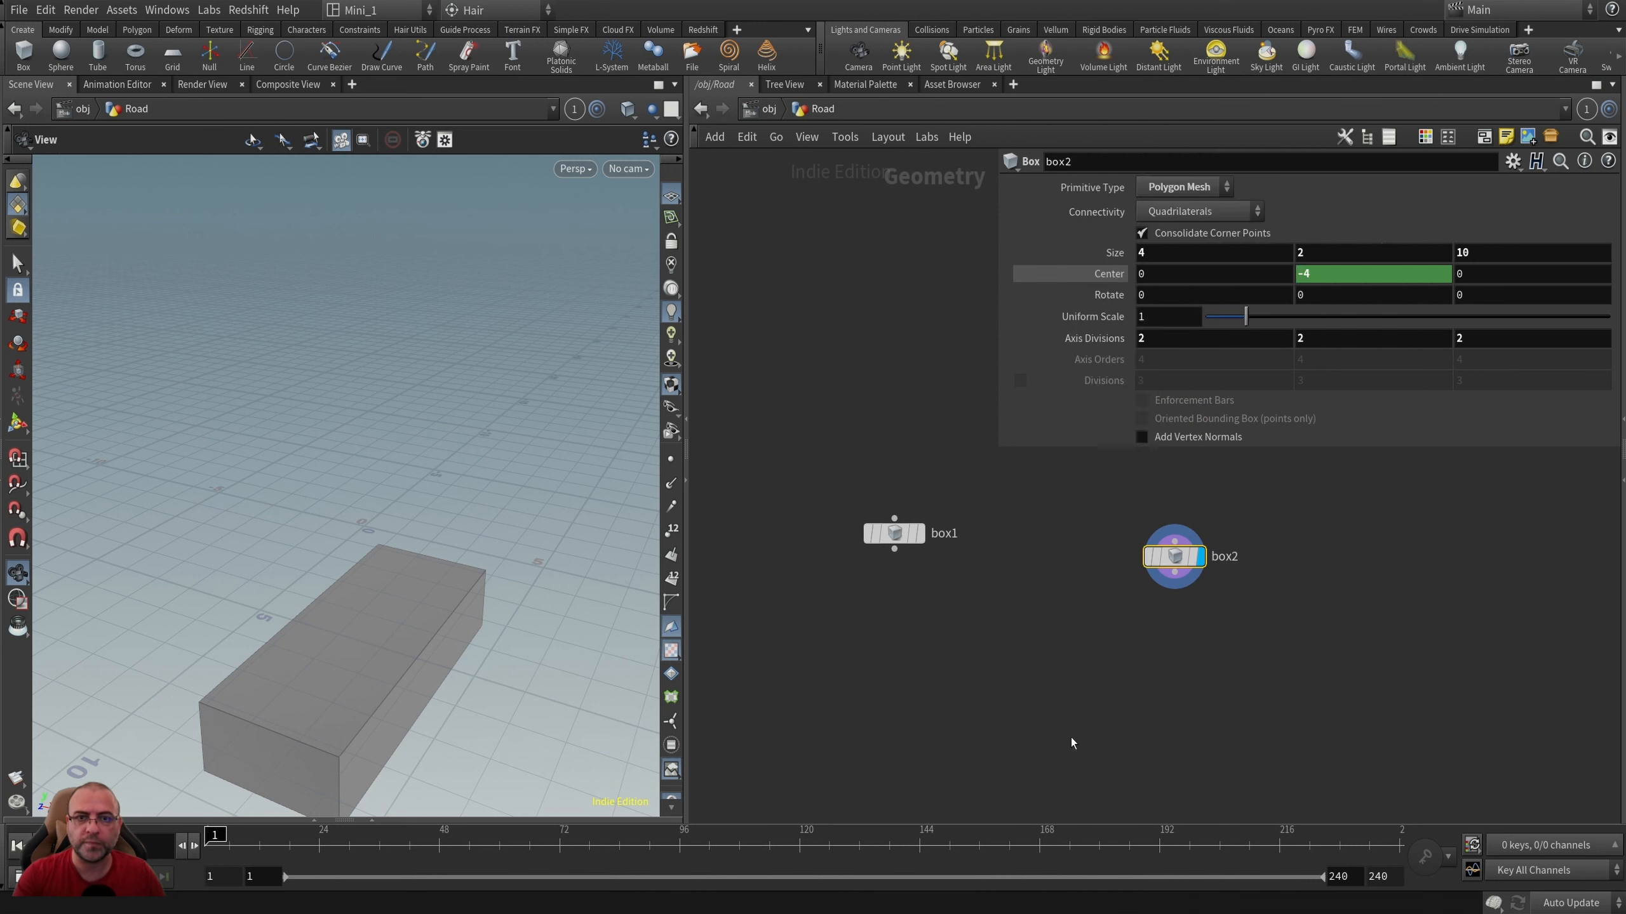
click(1071, 737)
drag(1070, 721, 1172, 506)
click(1096, 737)
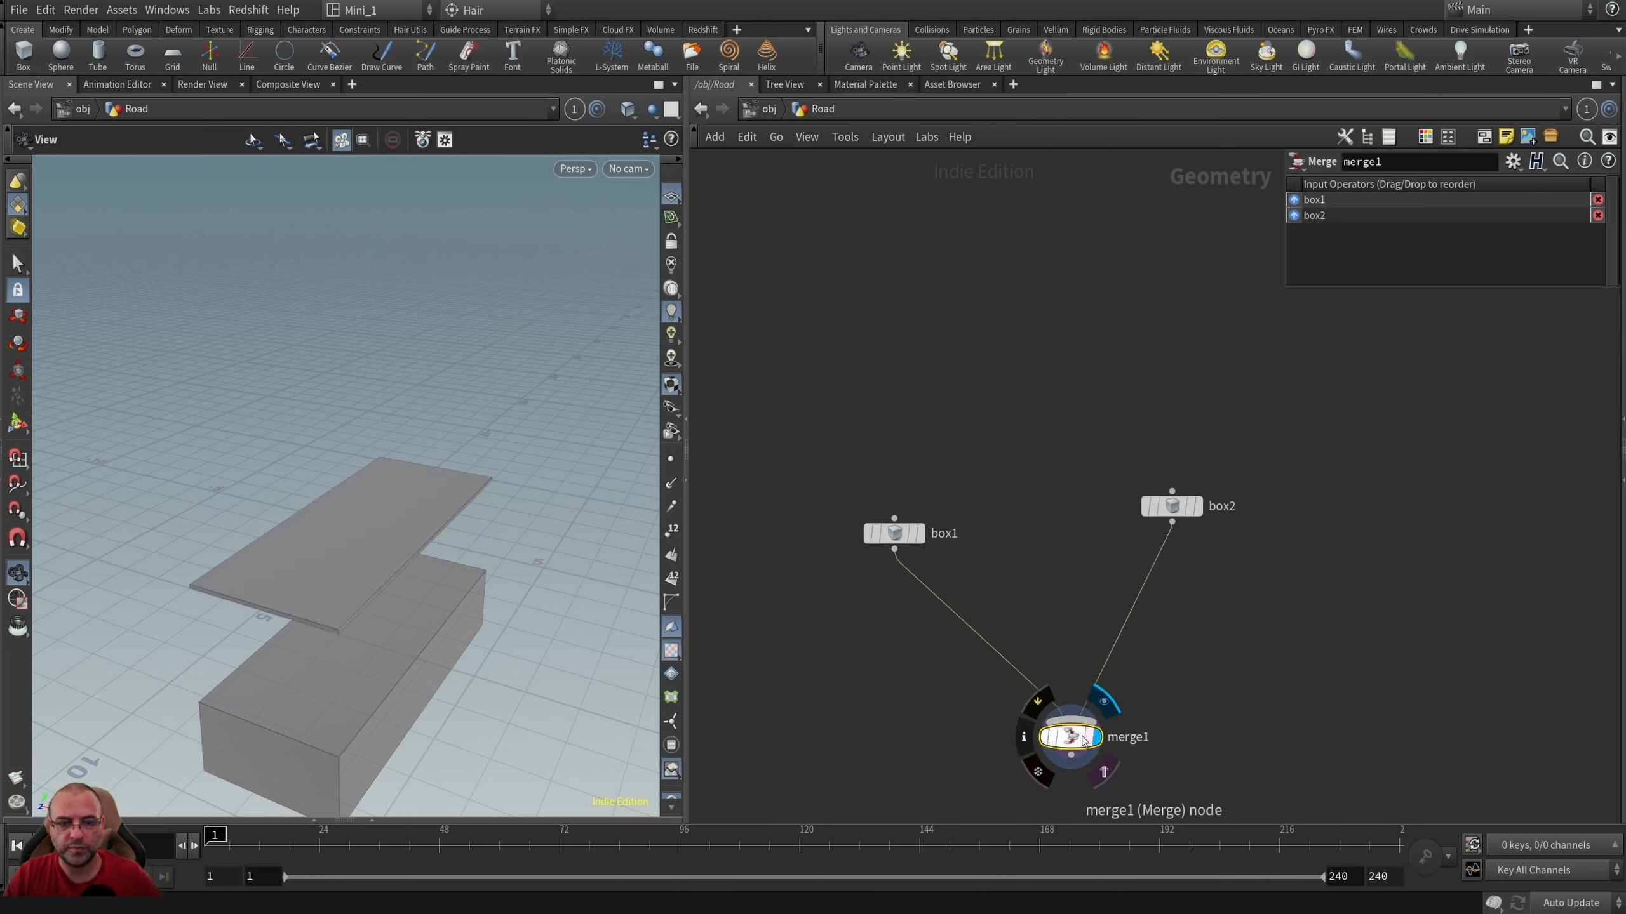
Remove the expression from box2's Y center and set the value to -1.
drag(419, 558, 495, 443)
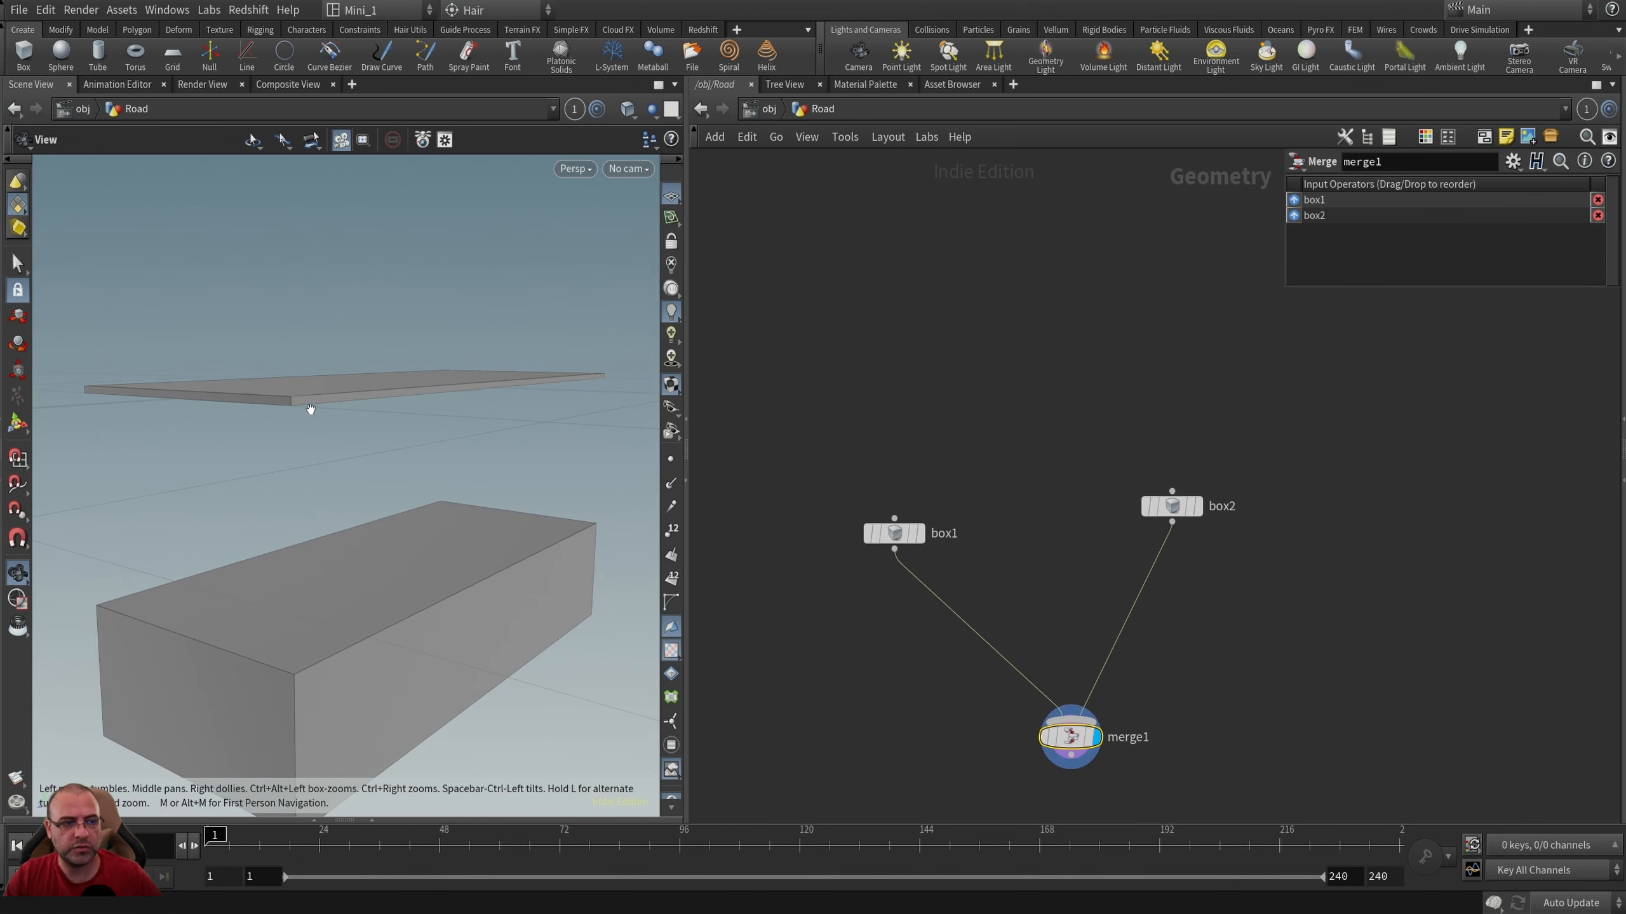
drag(1322, 455, 1117, 543)
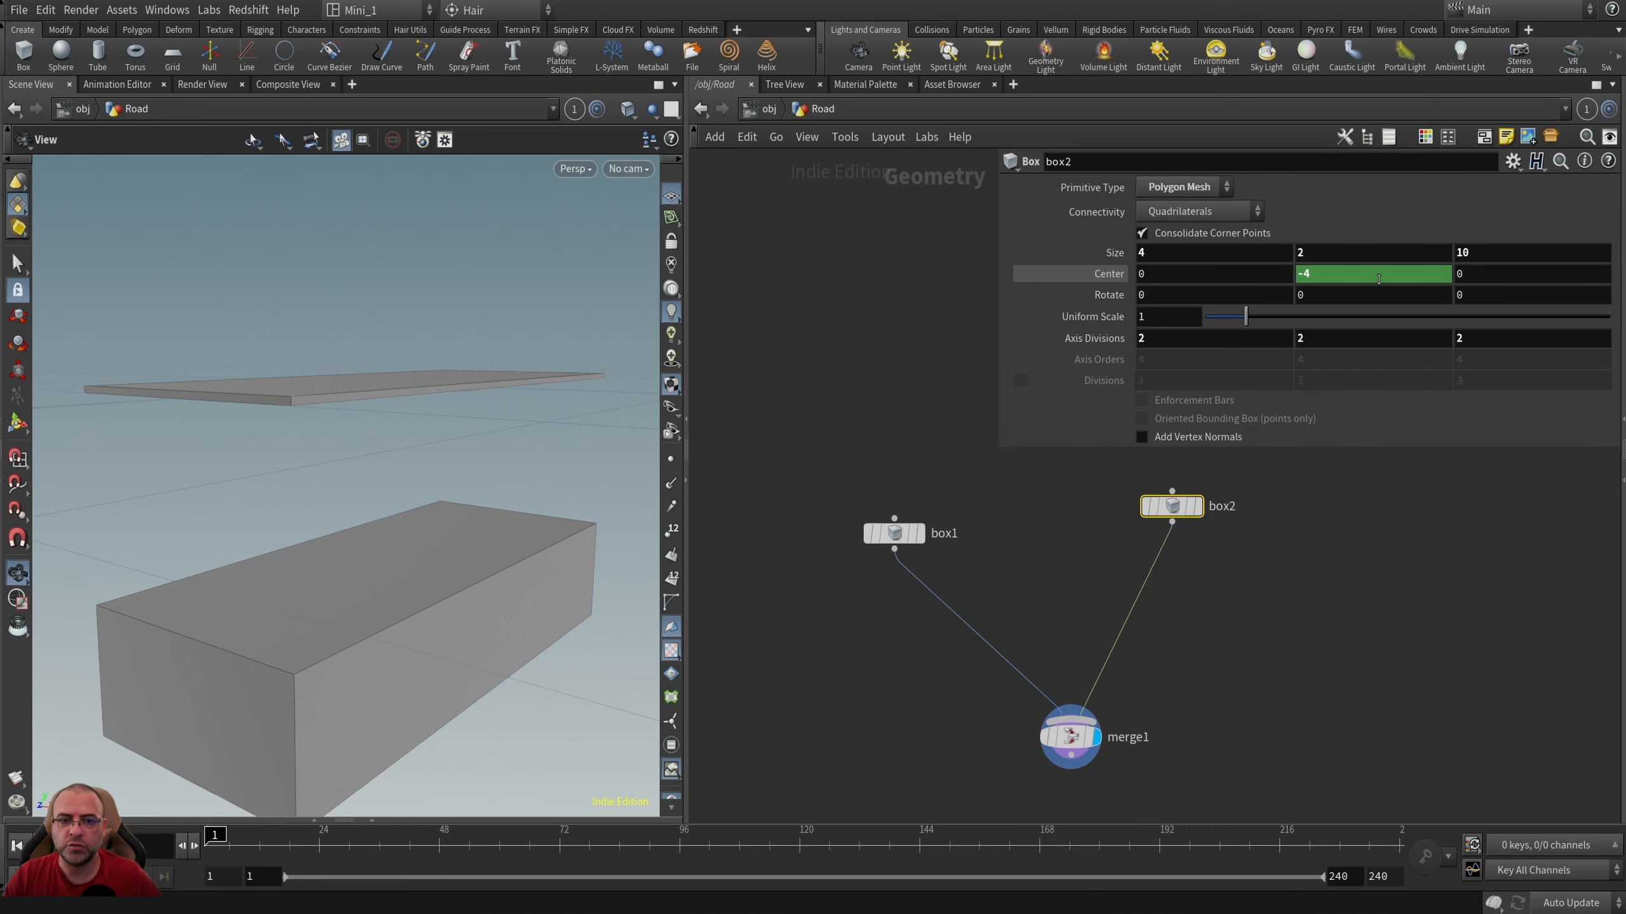
click(1341, 276)
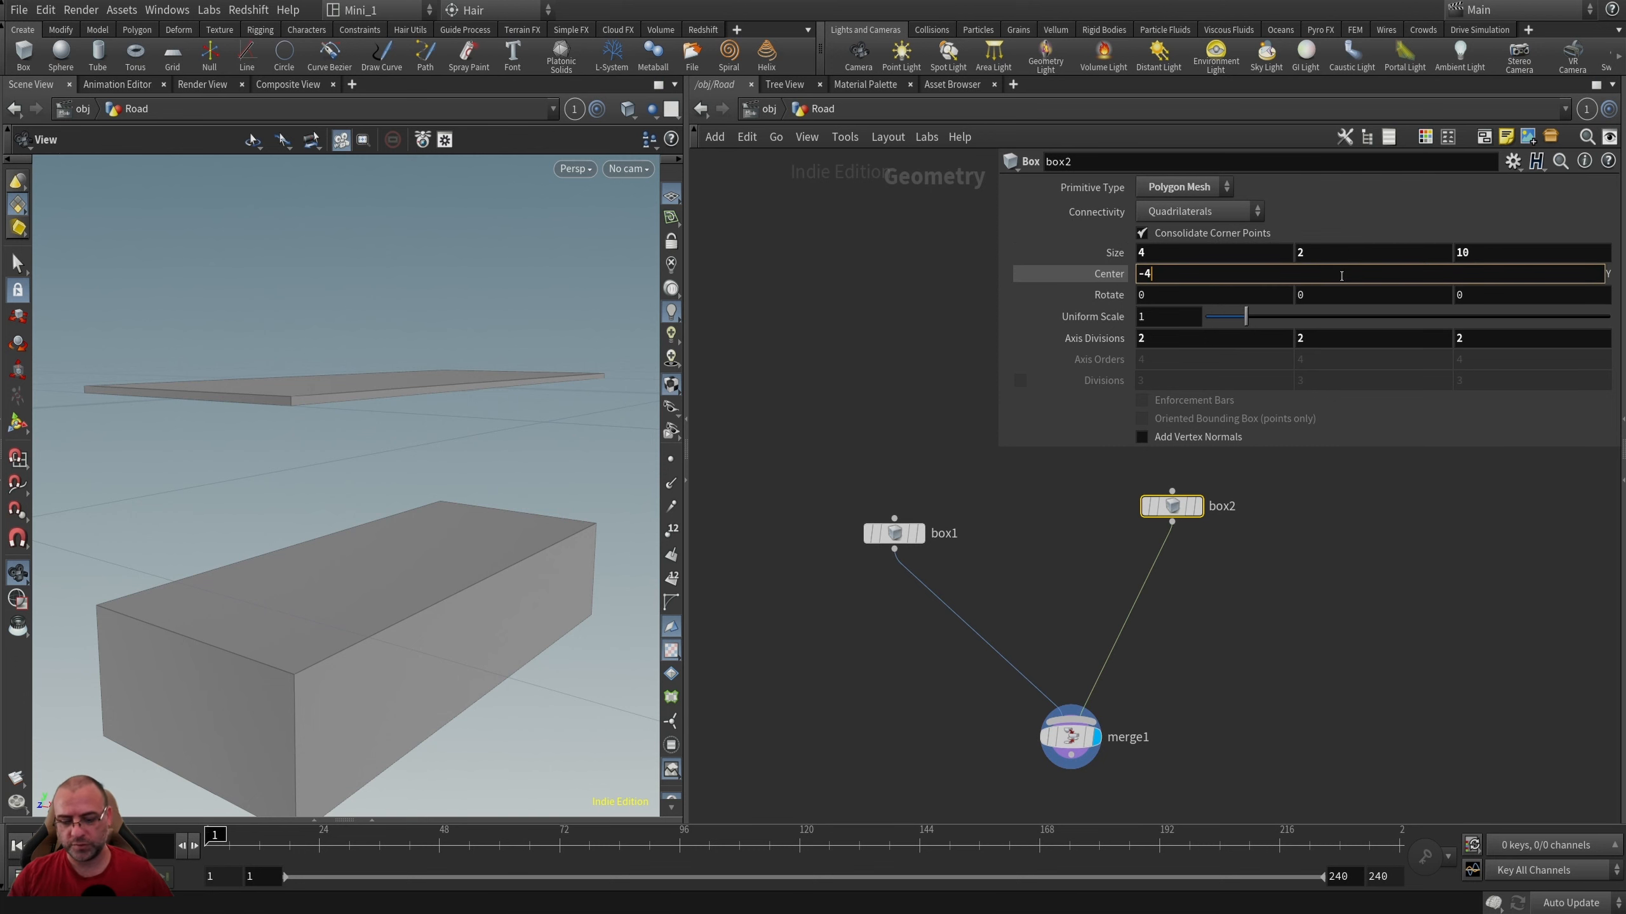
key(Return)
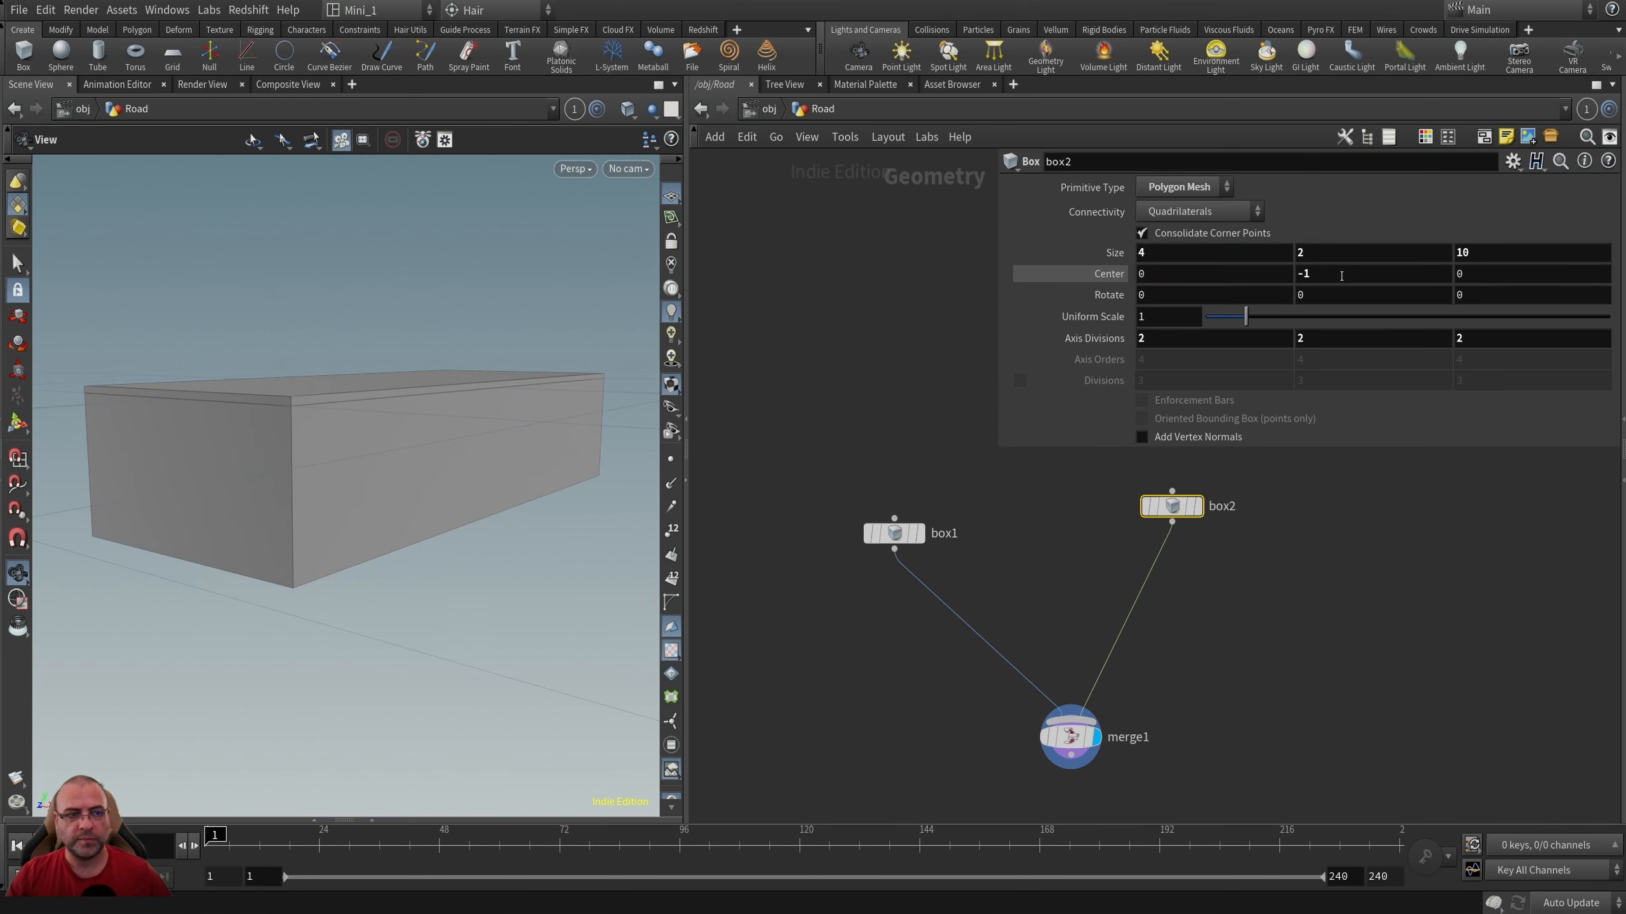
Reduce the thickness of box2 under the road slab by setting its Y size to 1.
drag(170, 418, 310, 401)
click(1372, 271)
click(1380, 251)
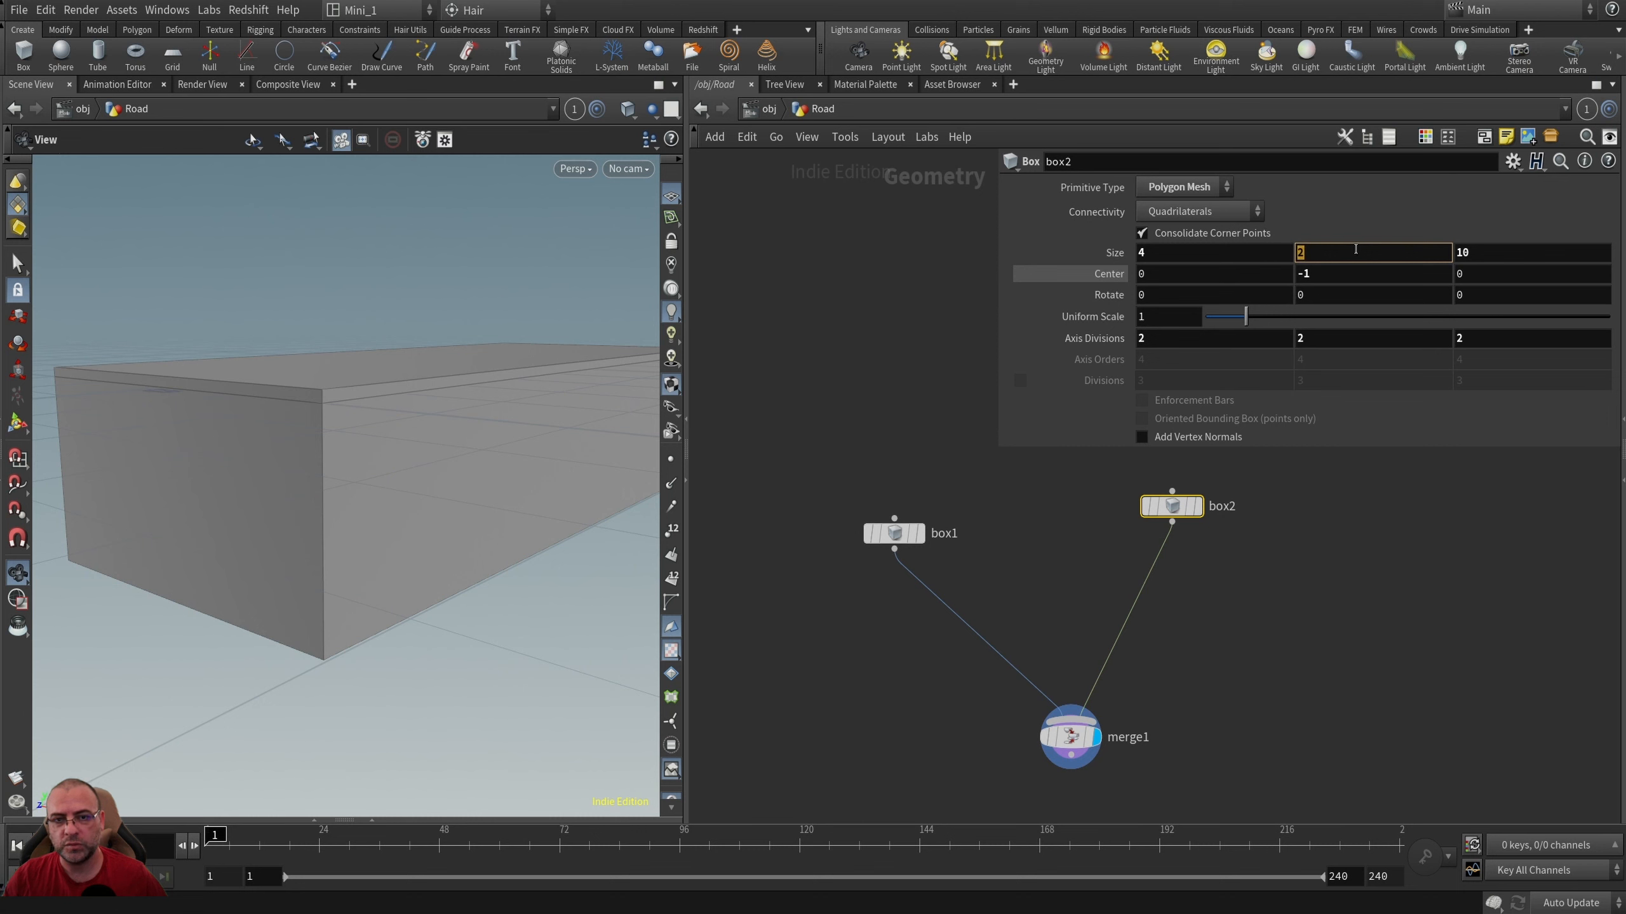
text(1)
key(Return)
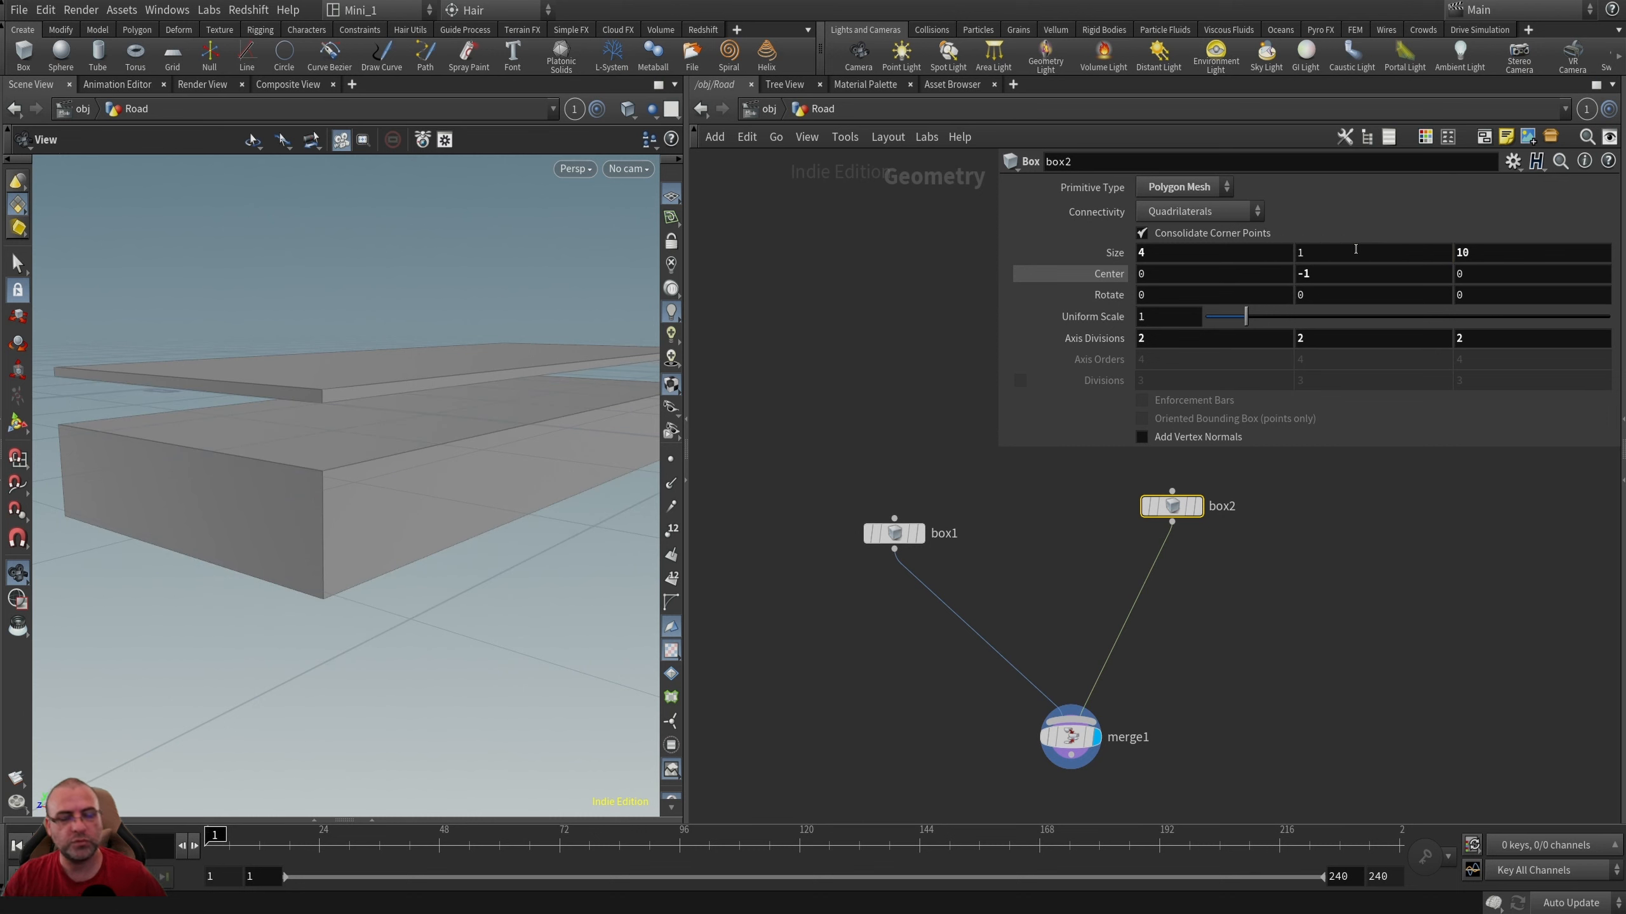
Copy the Y center expression ch("sizey")/2 from box1 and paste it into box2's Y center.
click(820, 650)
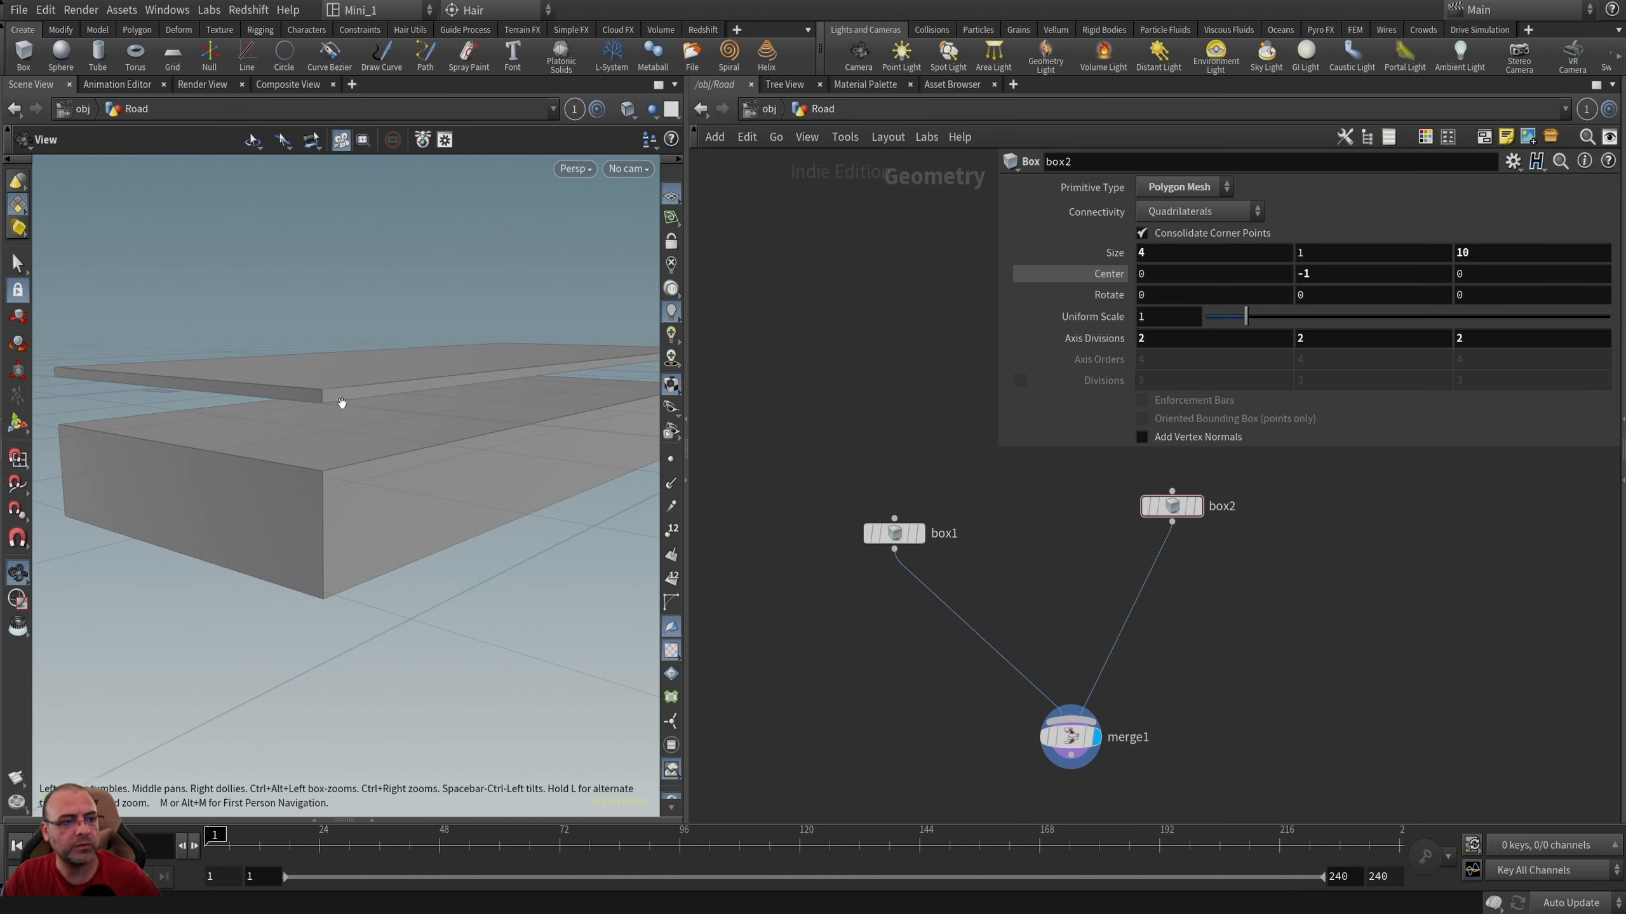
drag(342, 403, 344, 295)
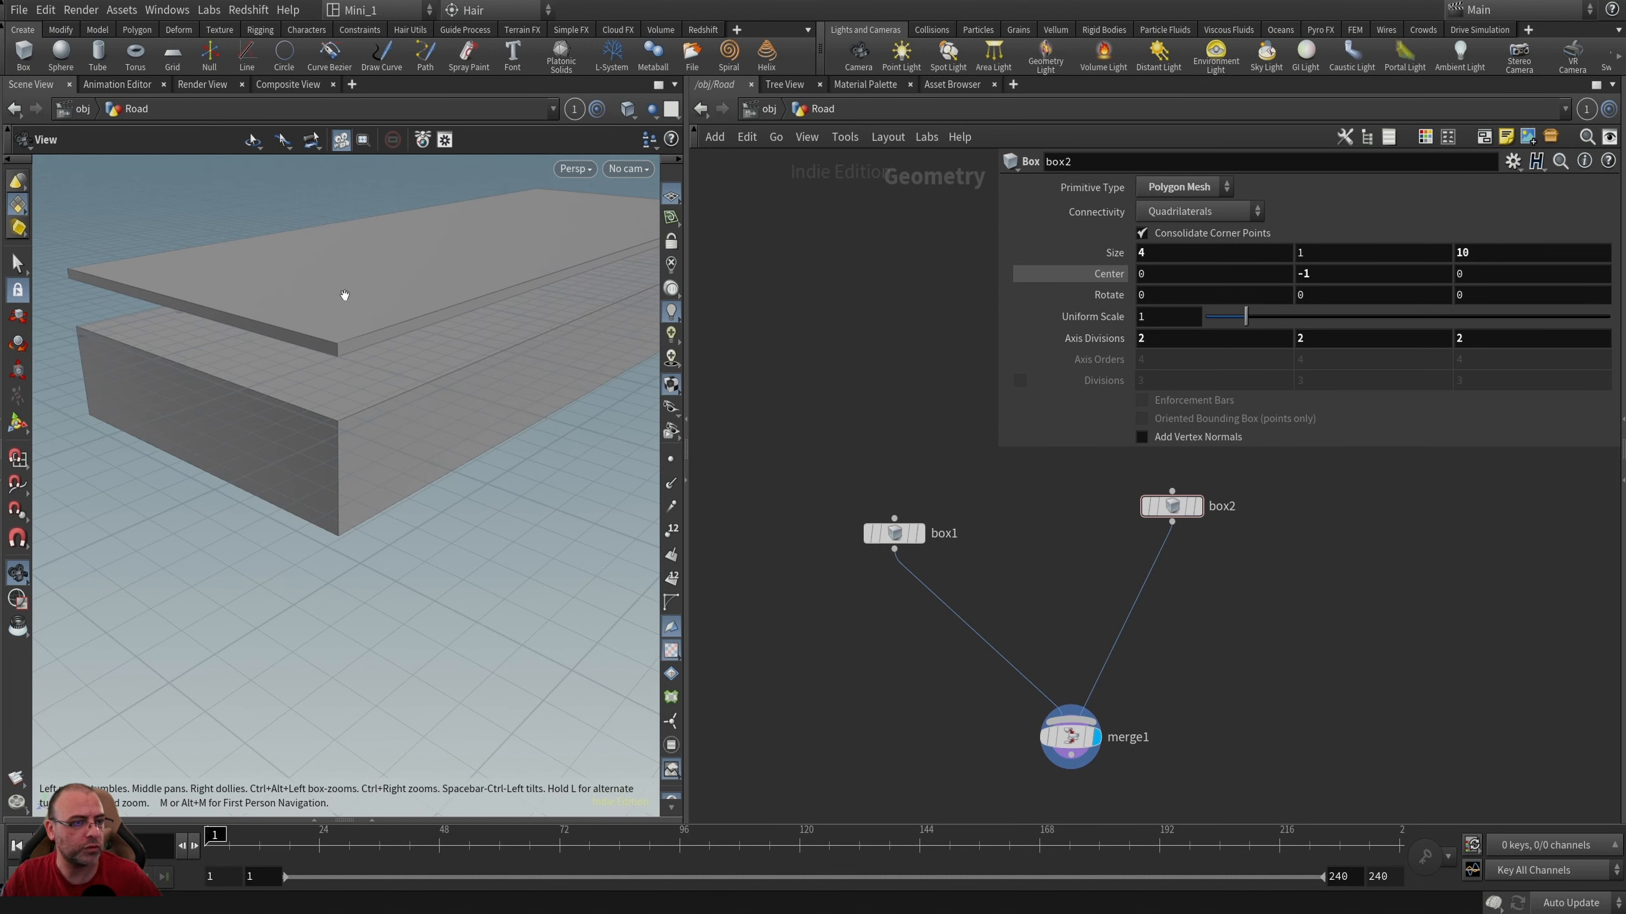
drag(374, 366, 378, 333)
drag(863, 459, 931, 596)
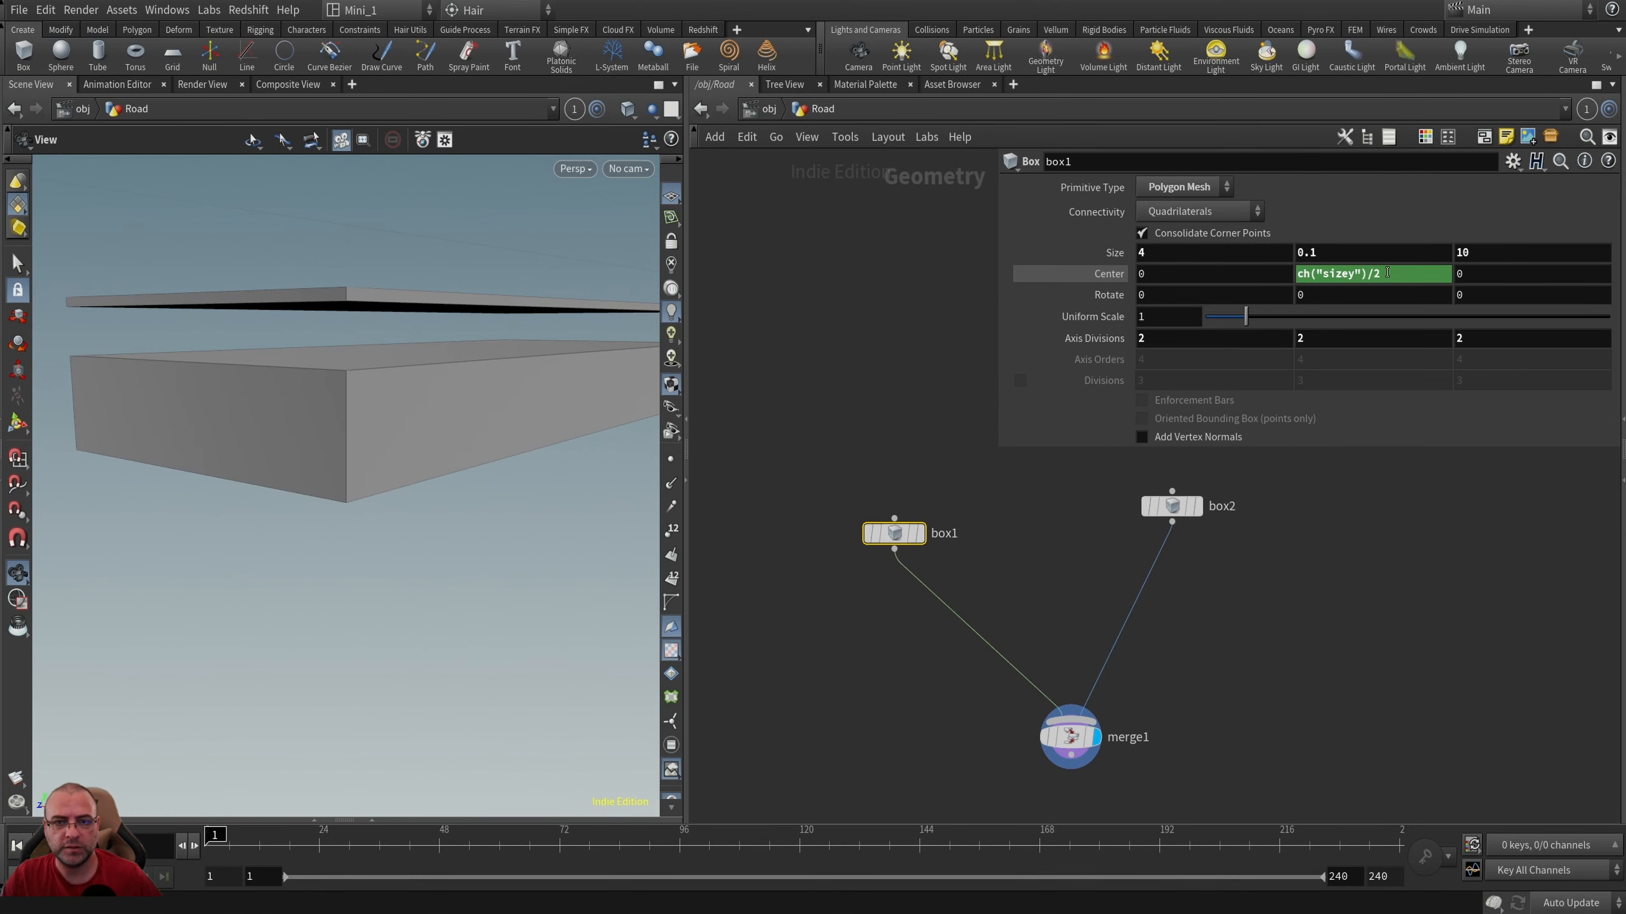
click(1364, 275)
key(ctrl+c)
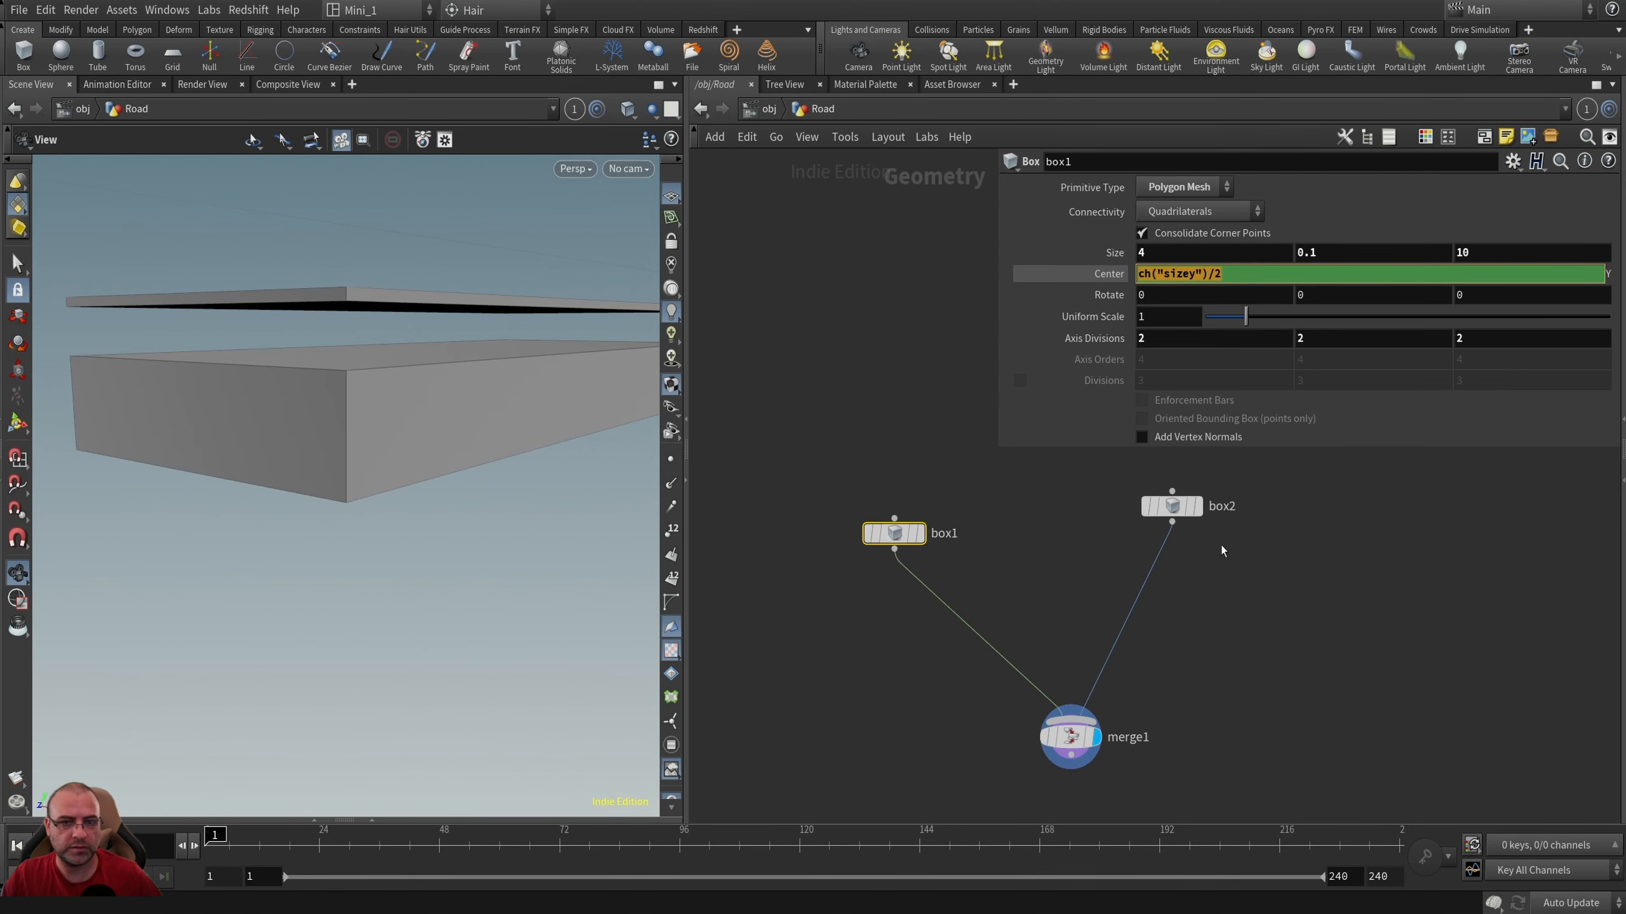
click(1170, 507)
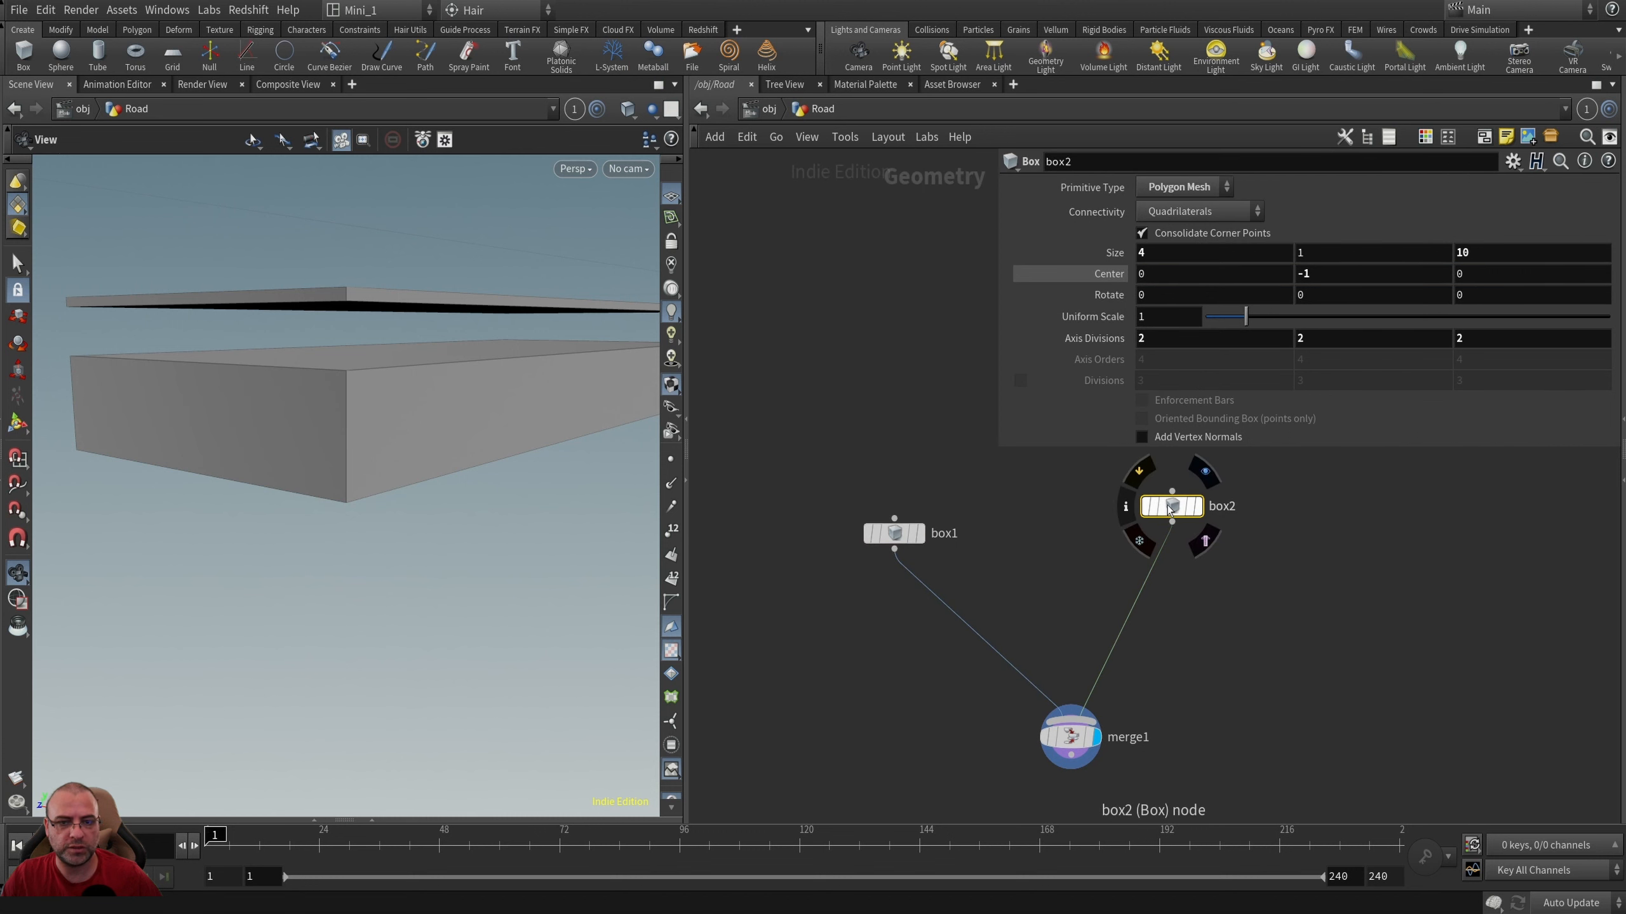
click(1331, 274)
key(ctrl+v)
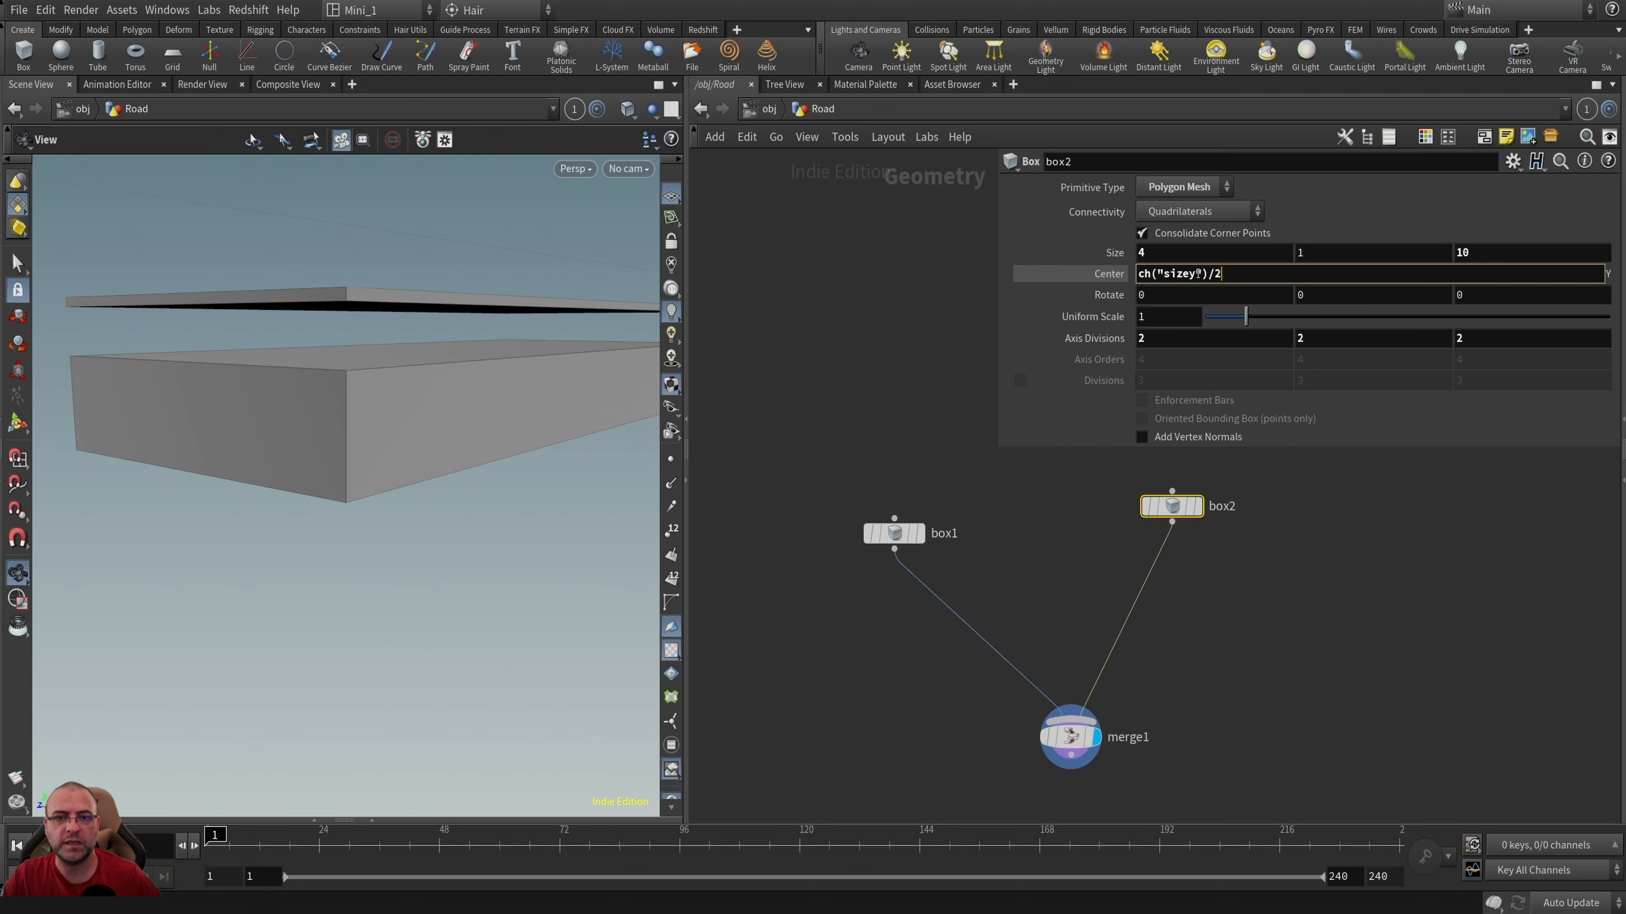
click(1319, 250)
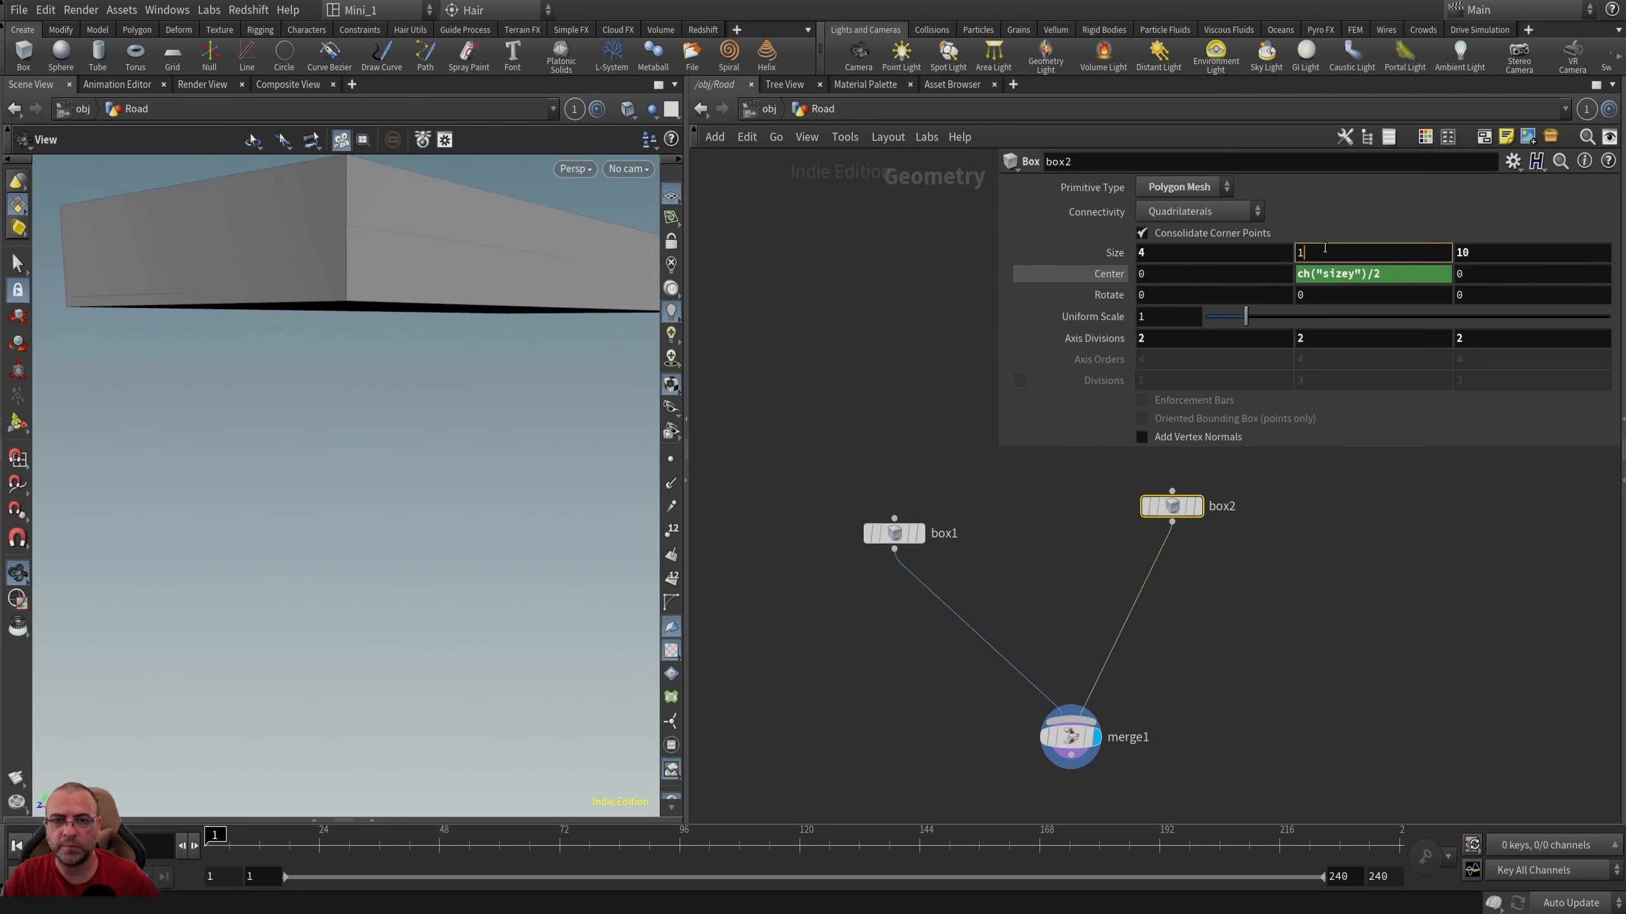
Negate box2's Y center expression to -ch("sizey")/2 so its top meets the underside of the road slab.
click(894, 534)
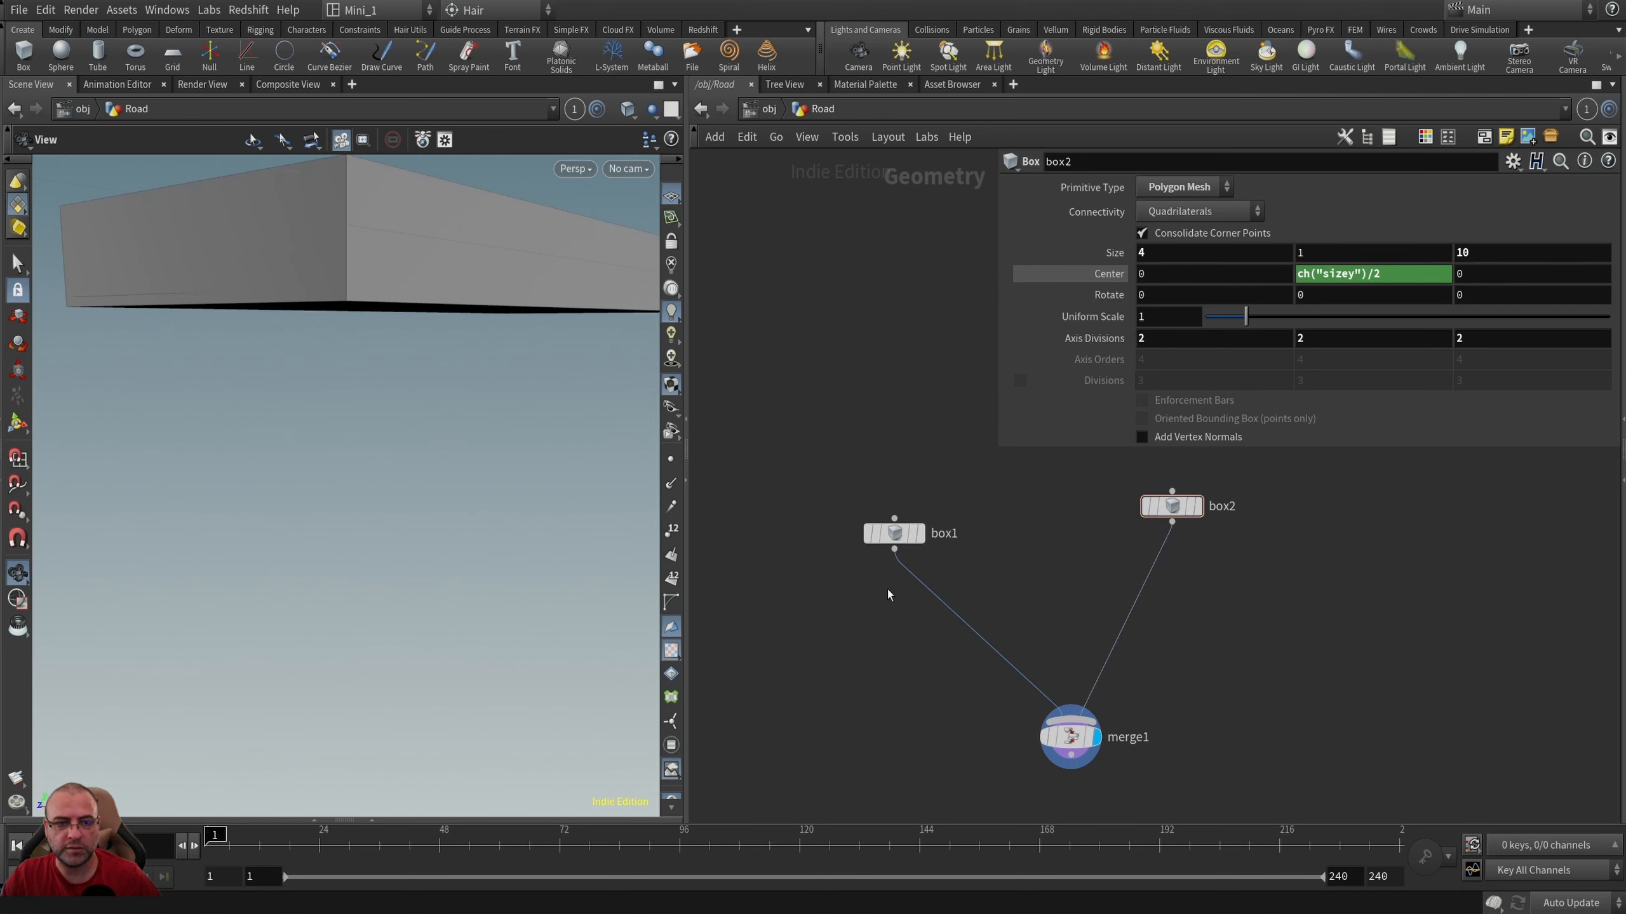
click(1310, 273)
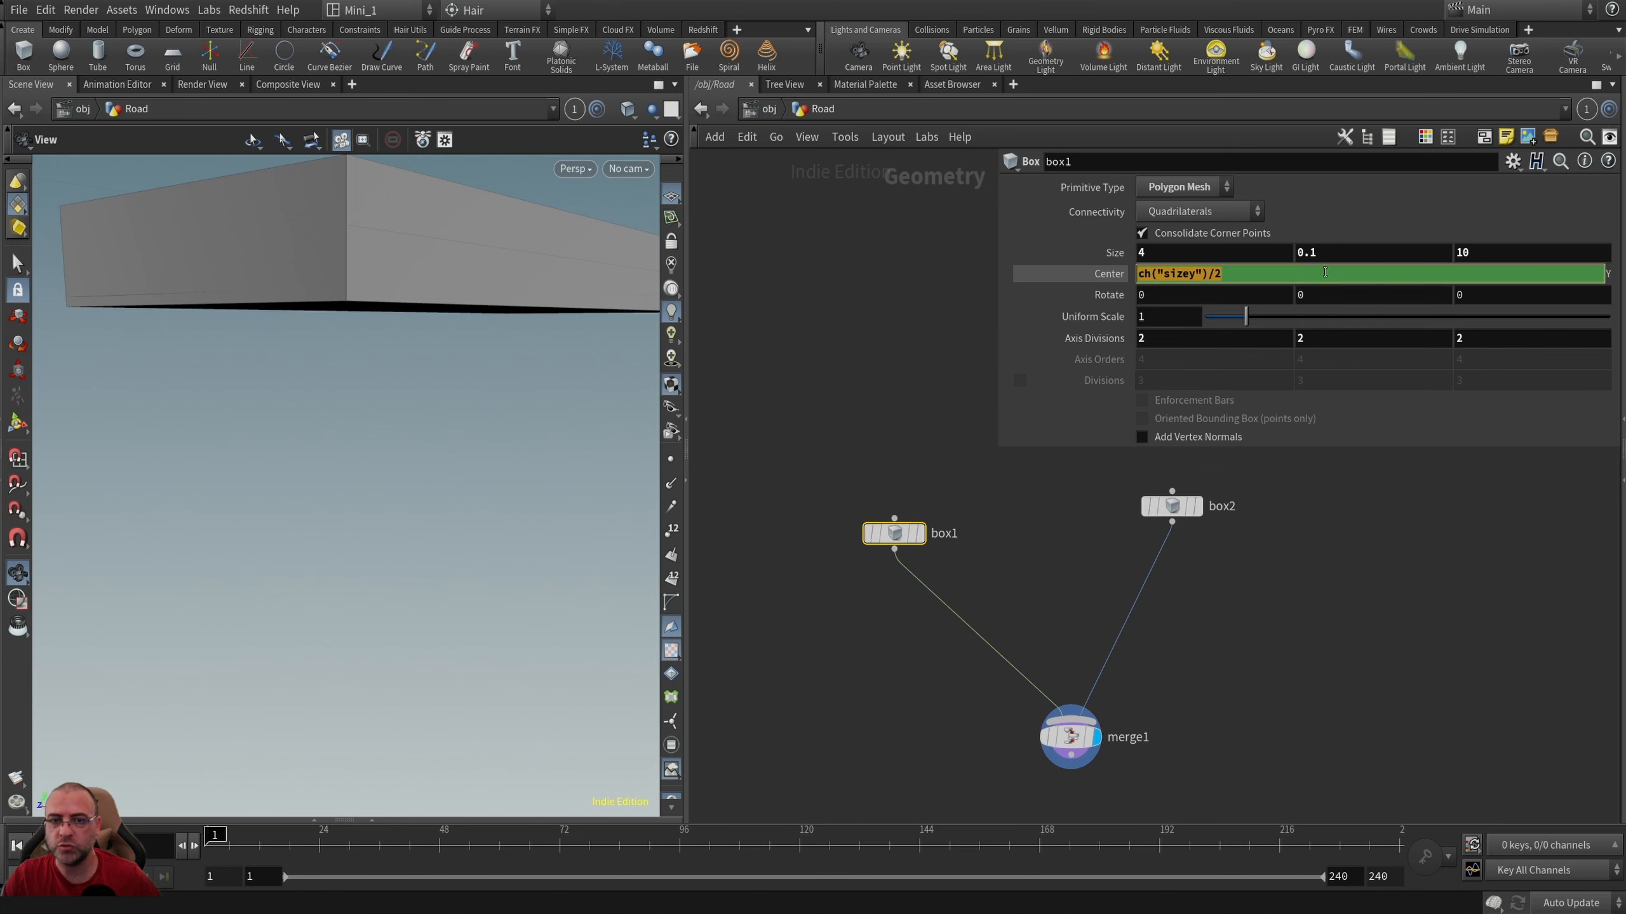
click(1339, 247)
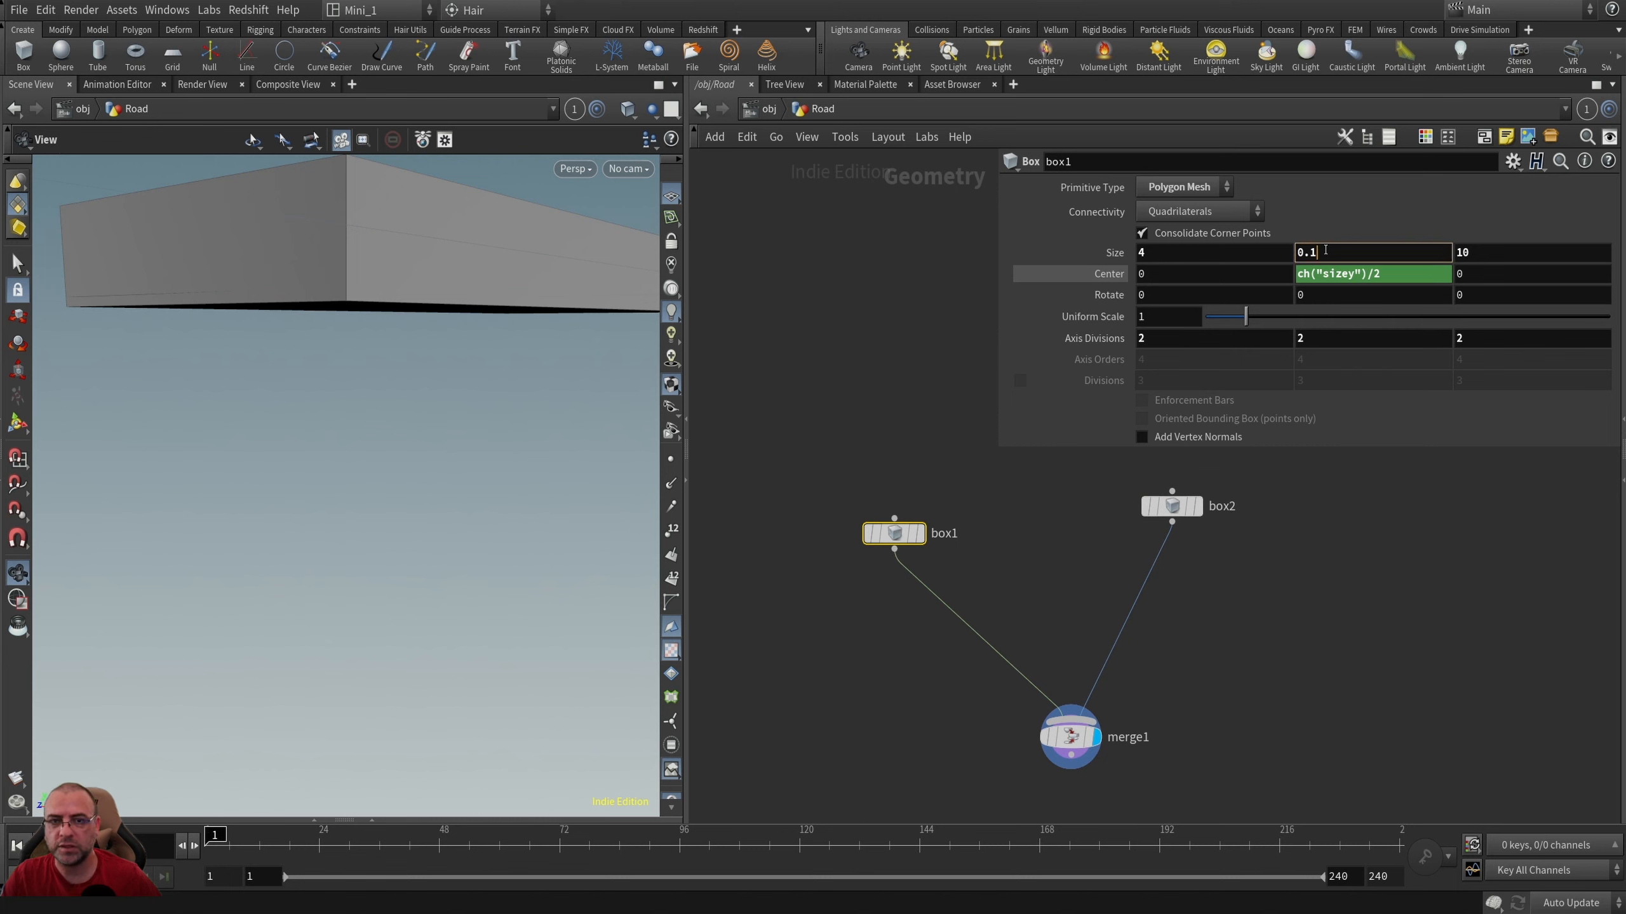
click(1175, 516)
scroll(388, 388, down, 3)
drag(354, 401, 376, 438)
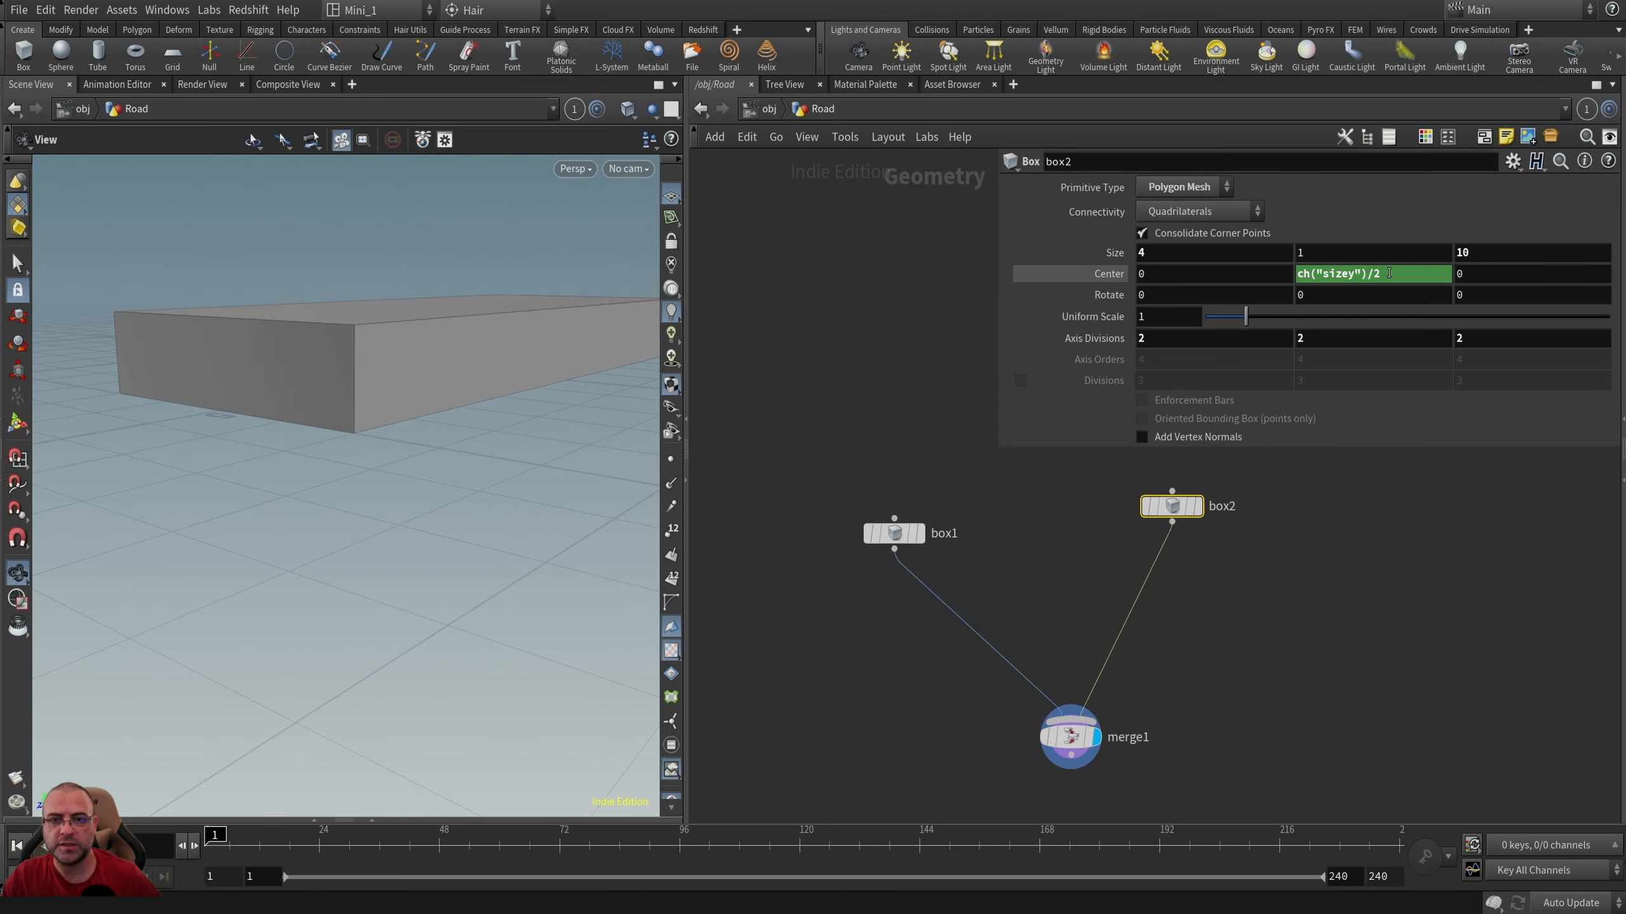
click(1297, 274)
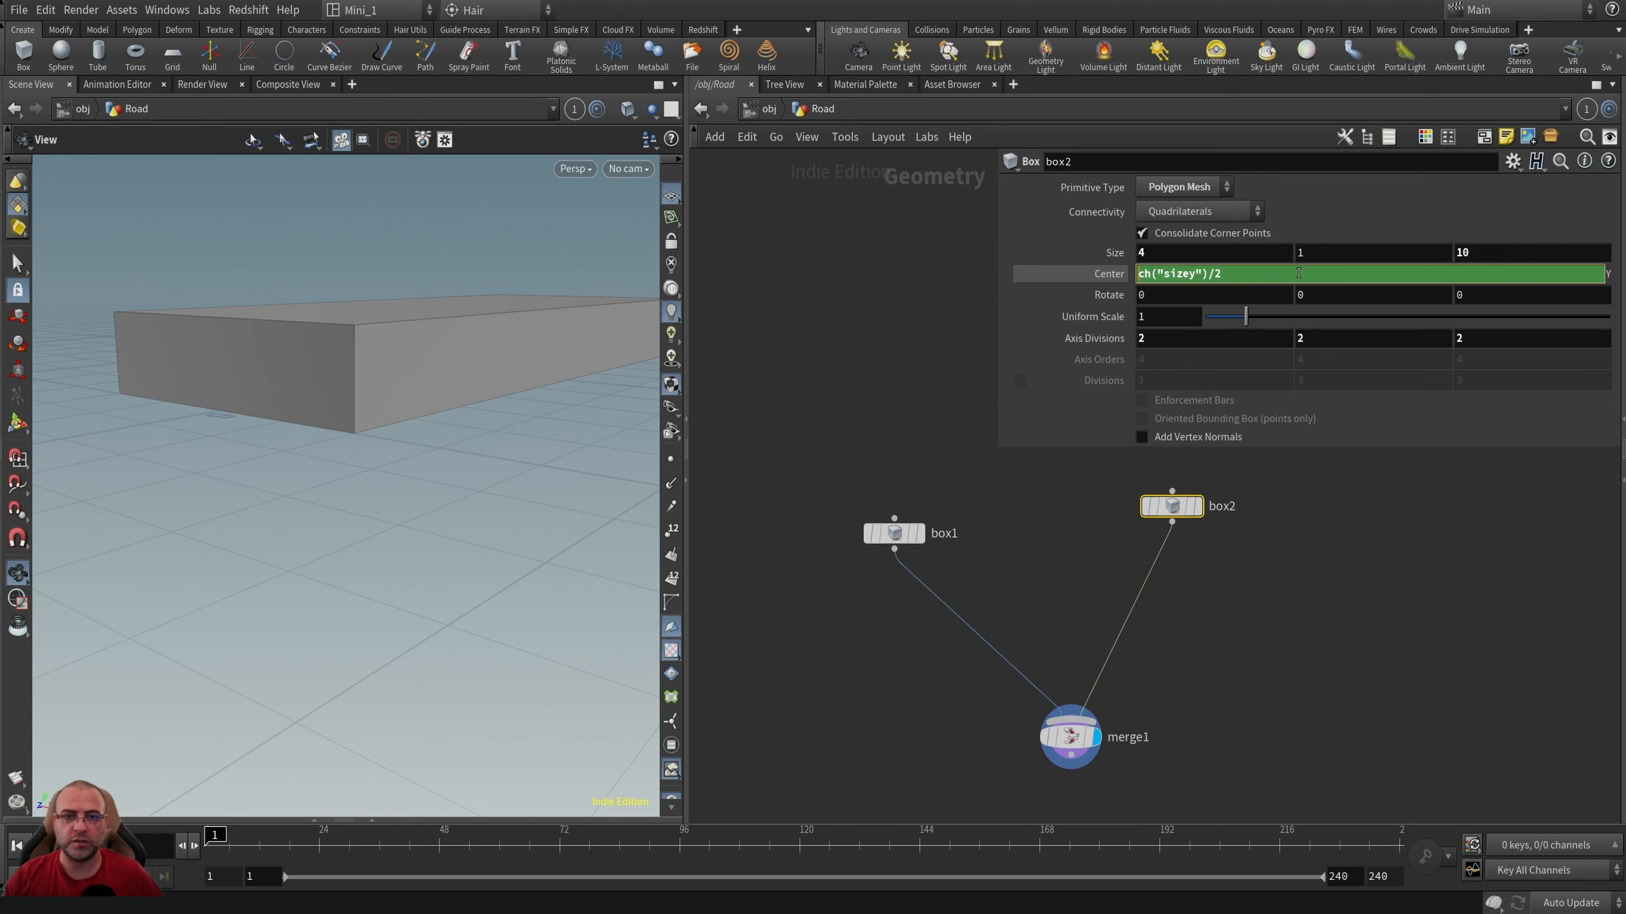
key(Return)
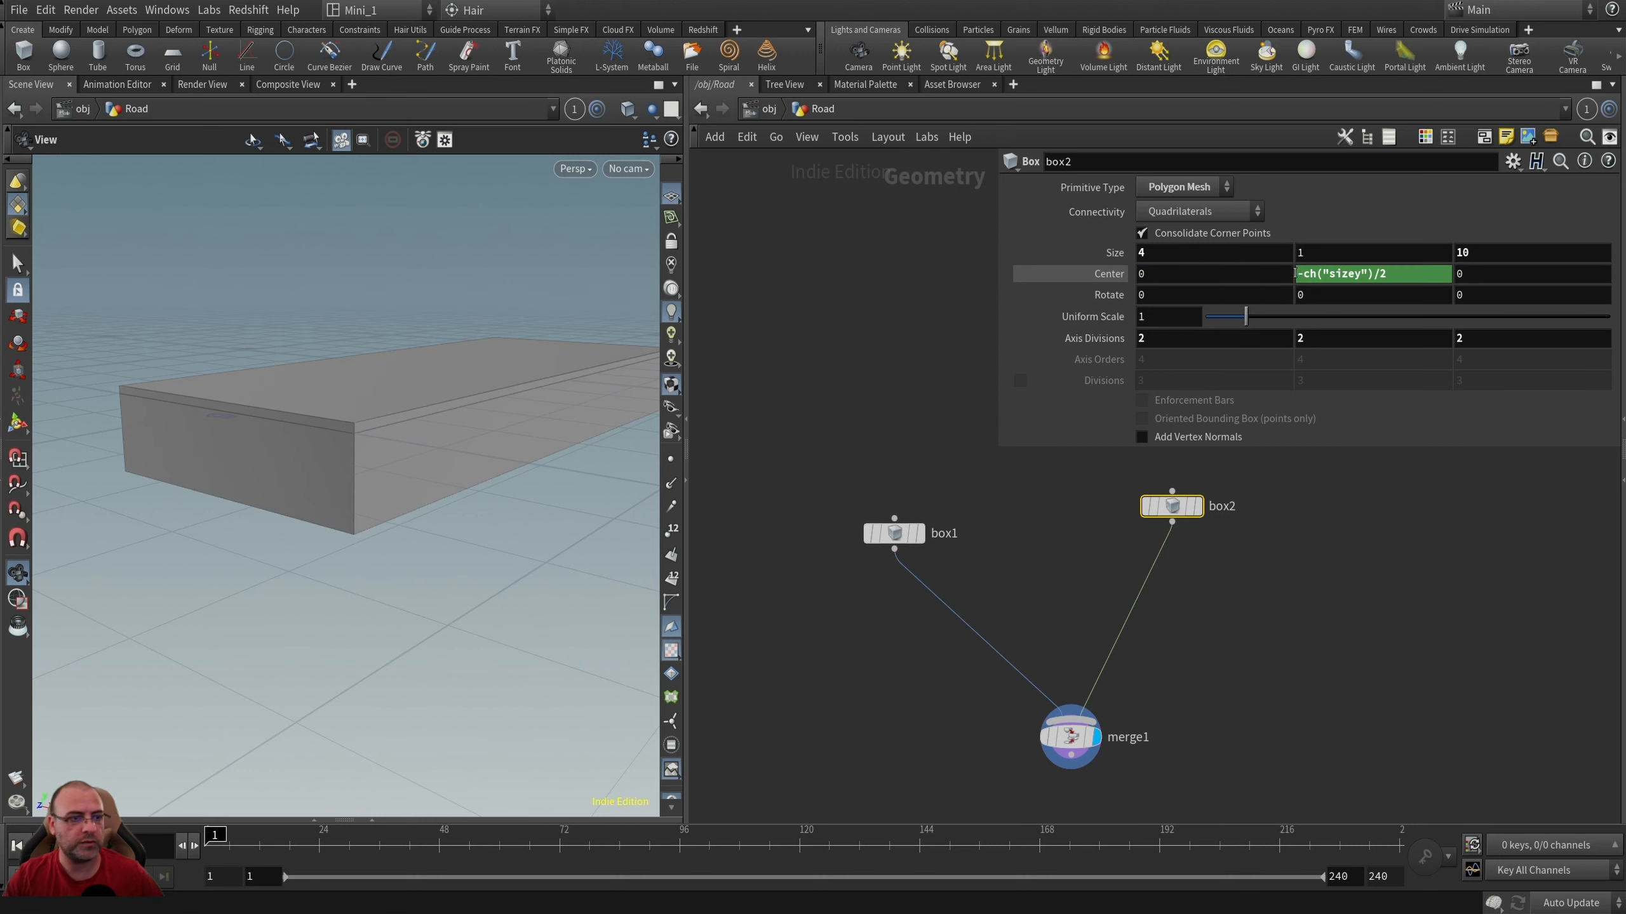
mouse_move(203, 417)
mouse_down()
mouse_move(232, 409)
mouse_move(210, 401)
mouse_up()
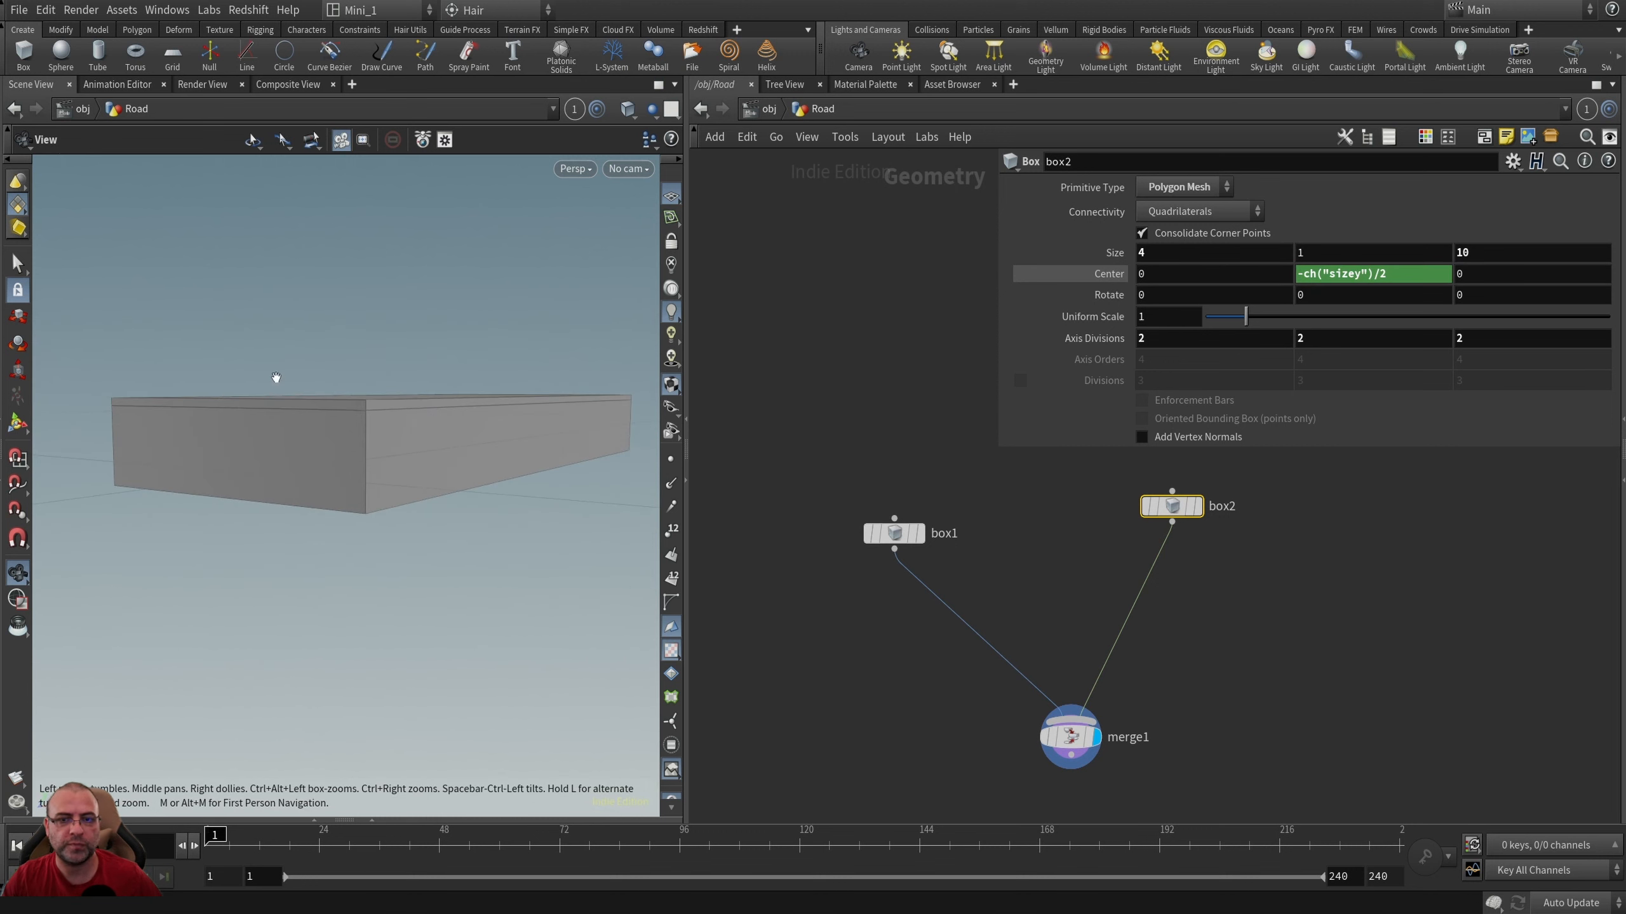
Increase the thickness of box2 by setting its Y size to 1.2.
mouse_move(1325, 249)
middle_down()
mouse_move(1395, 254)
mouse_move(1338, 254)
middle_up()
middle_drag(1488, 253, 1358, 256)
drag(207, 542, 183, 485)
right_drag(345, 413, 437, 405)
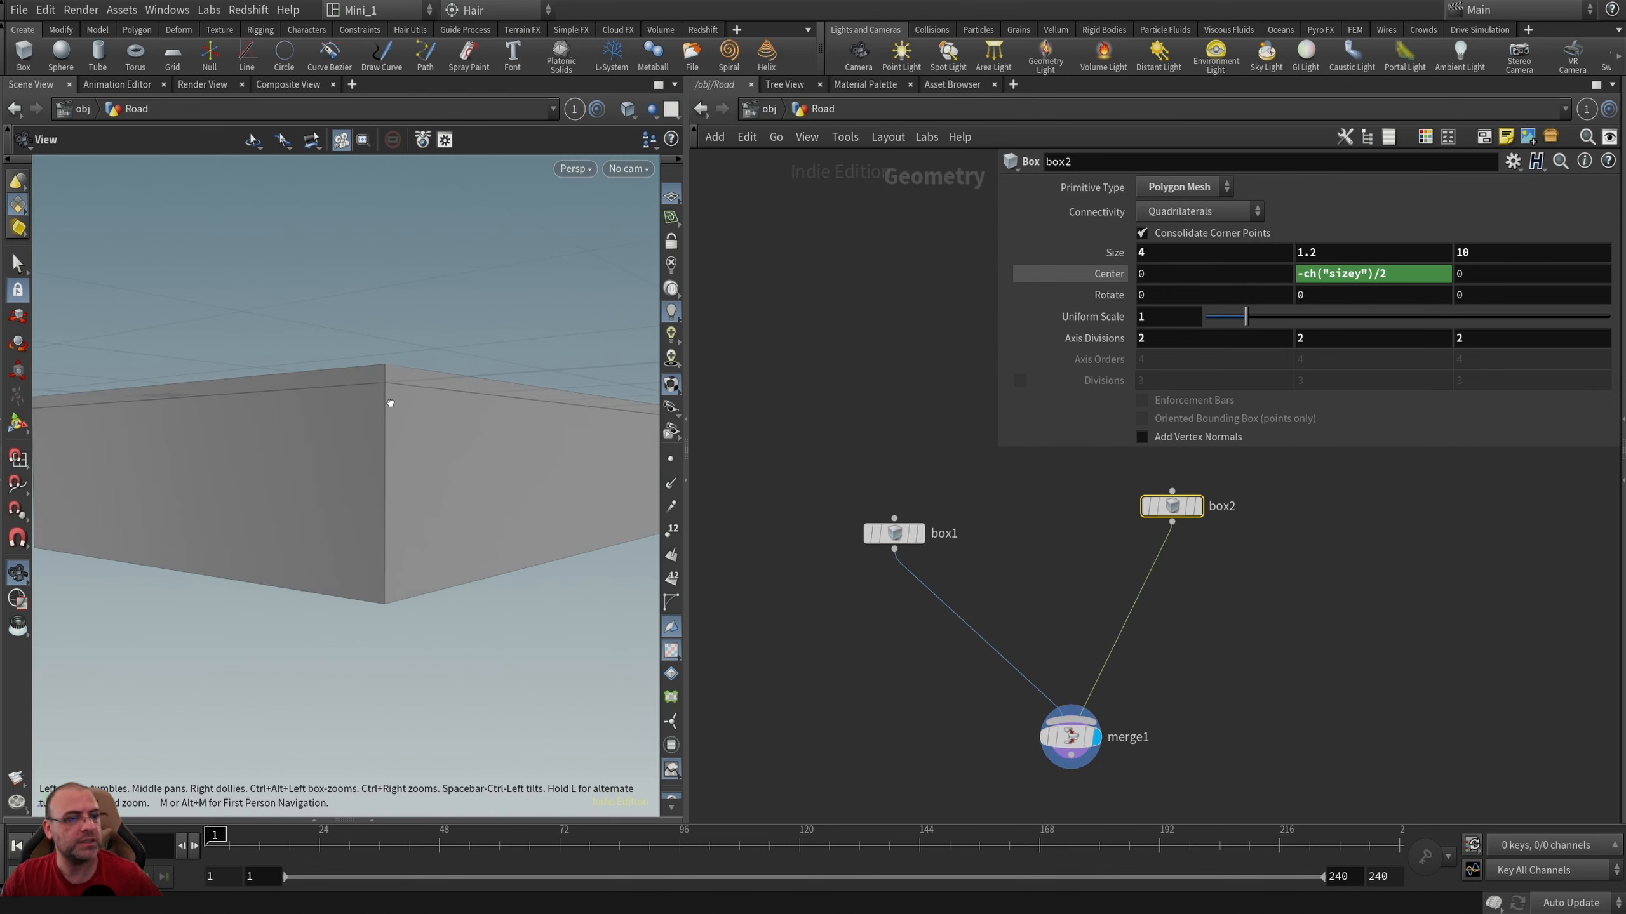
Extend box2's Y center expression to -ch("sizey")/2 - .01 to leave a small gap beneath the road slab.
drag(390, 400, 378, 371)
right_drag(378, 371, 435, 367)
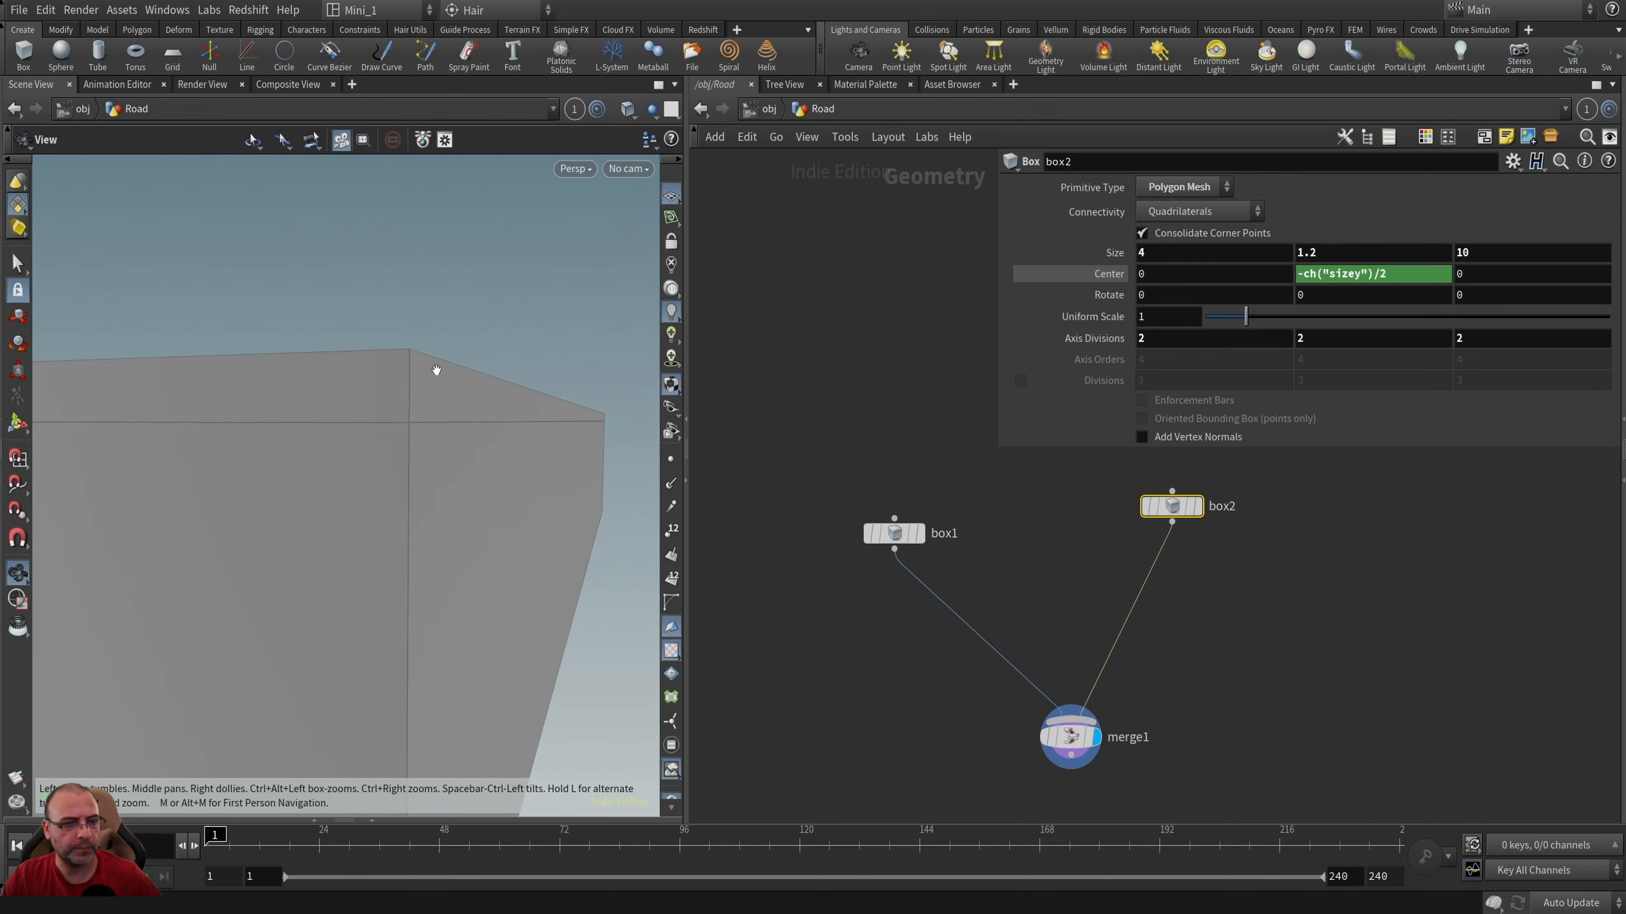
drag(439, 417, 421, 417)
right_drag(421, 417, 380, 408)
mouse_move(381, 409)
mouse_down()
mouse_move(247, 410)
mouse_move(382, 413)
mouse_up()
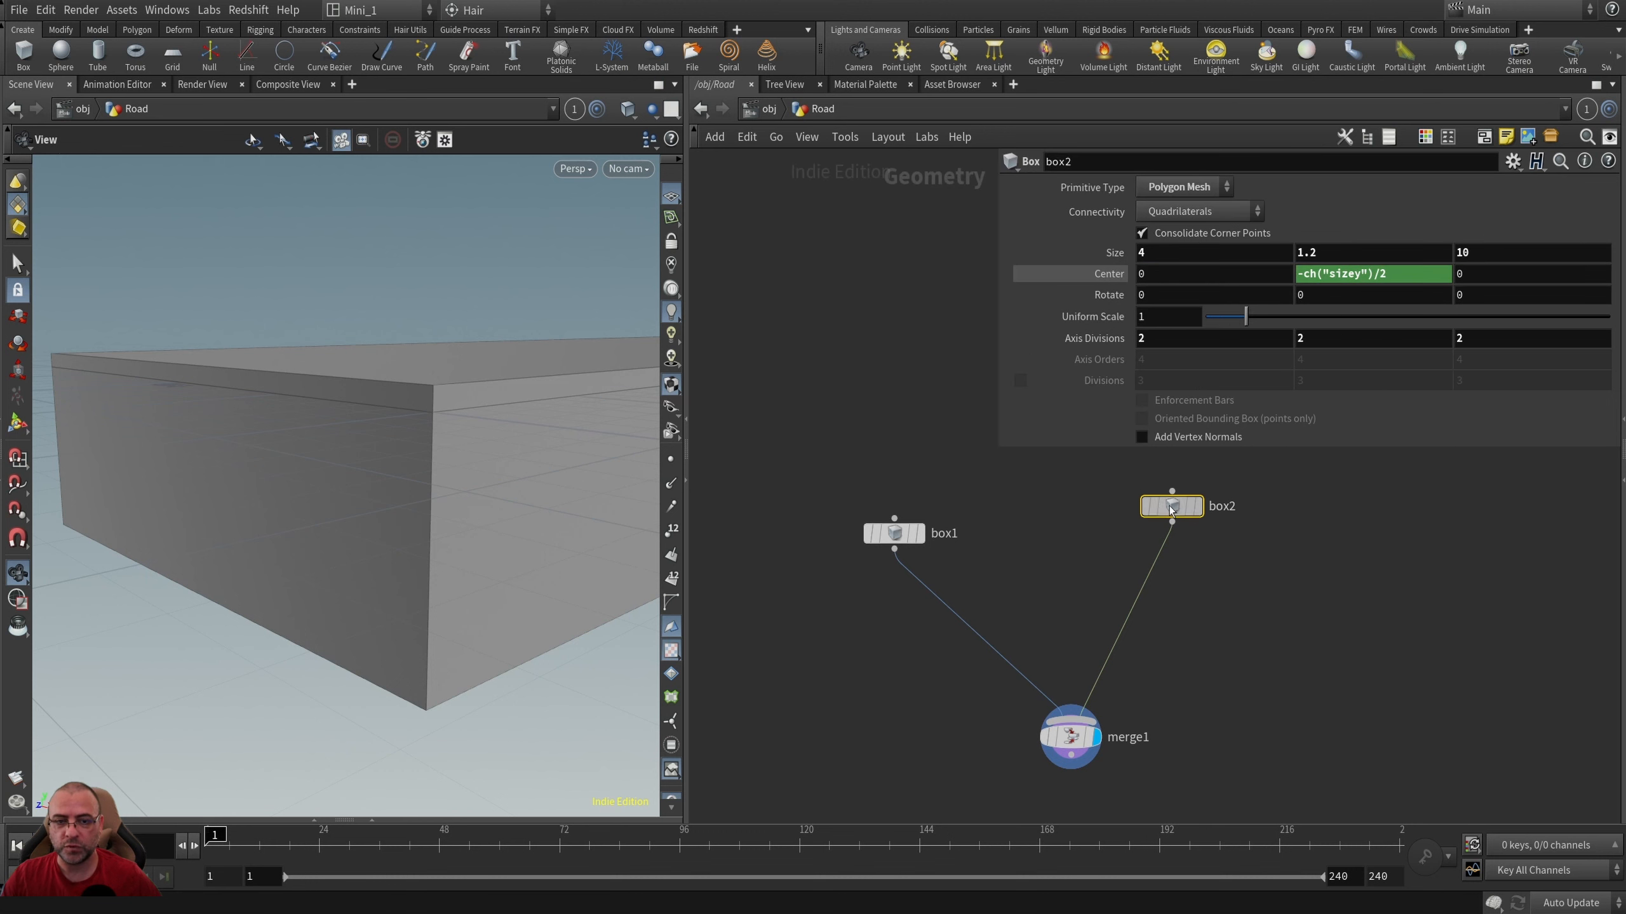
click(1410, 278)
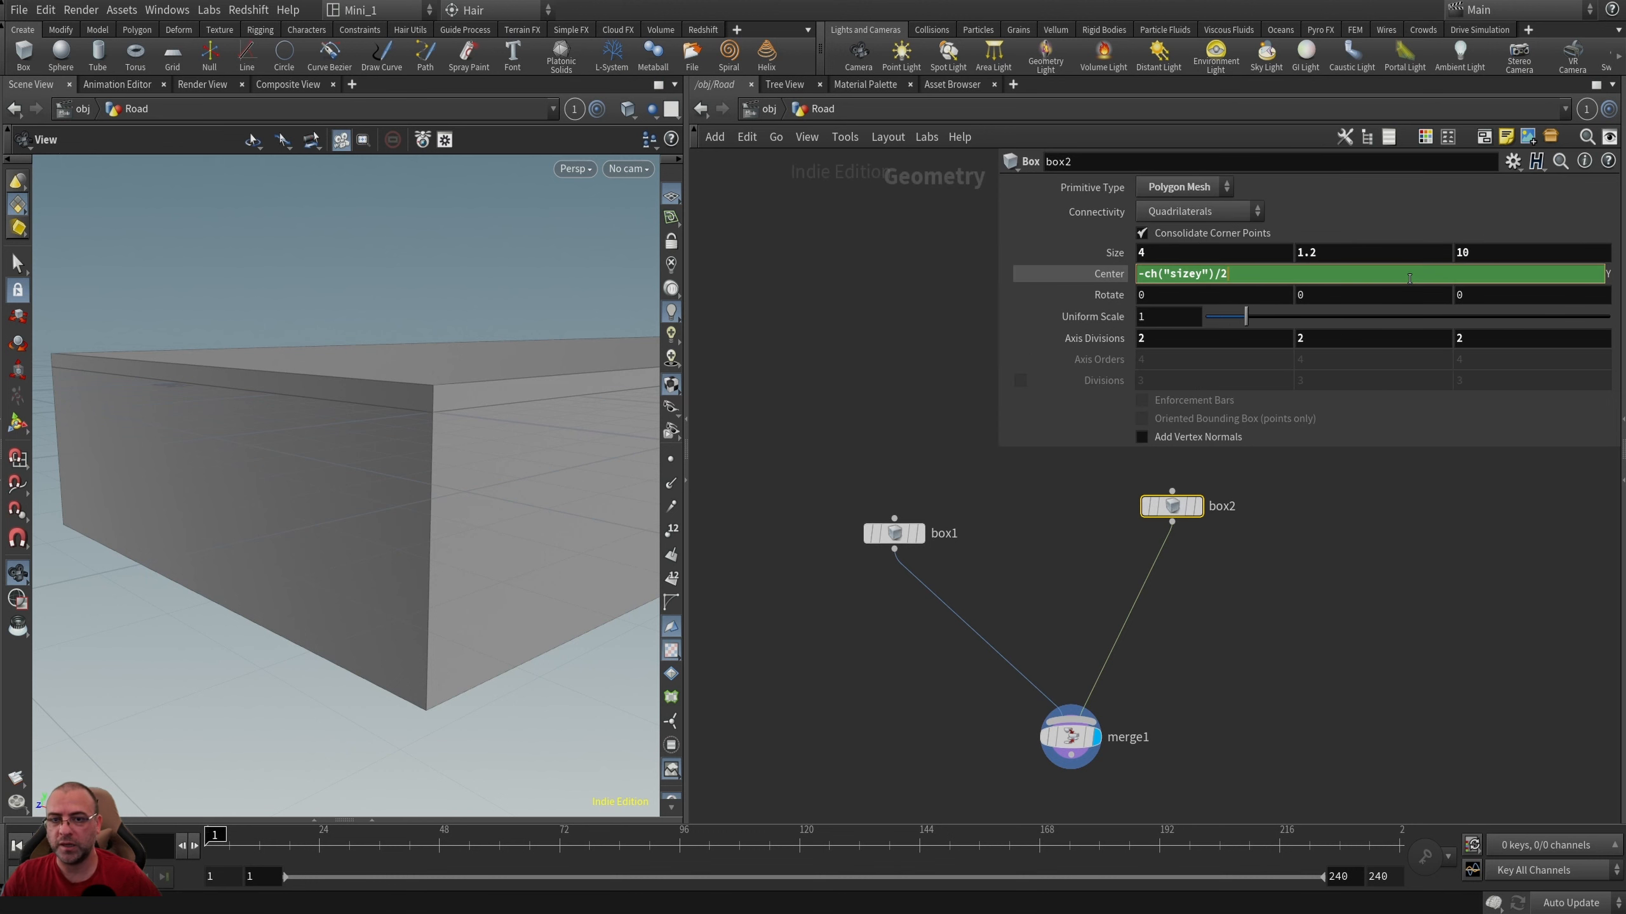
key(Return)
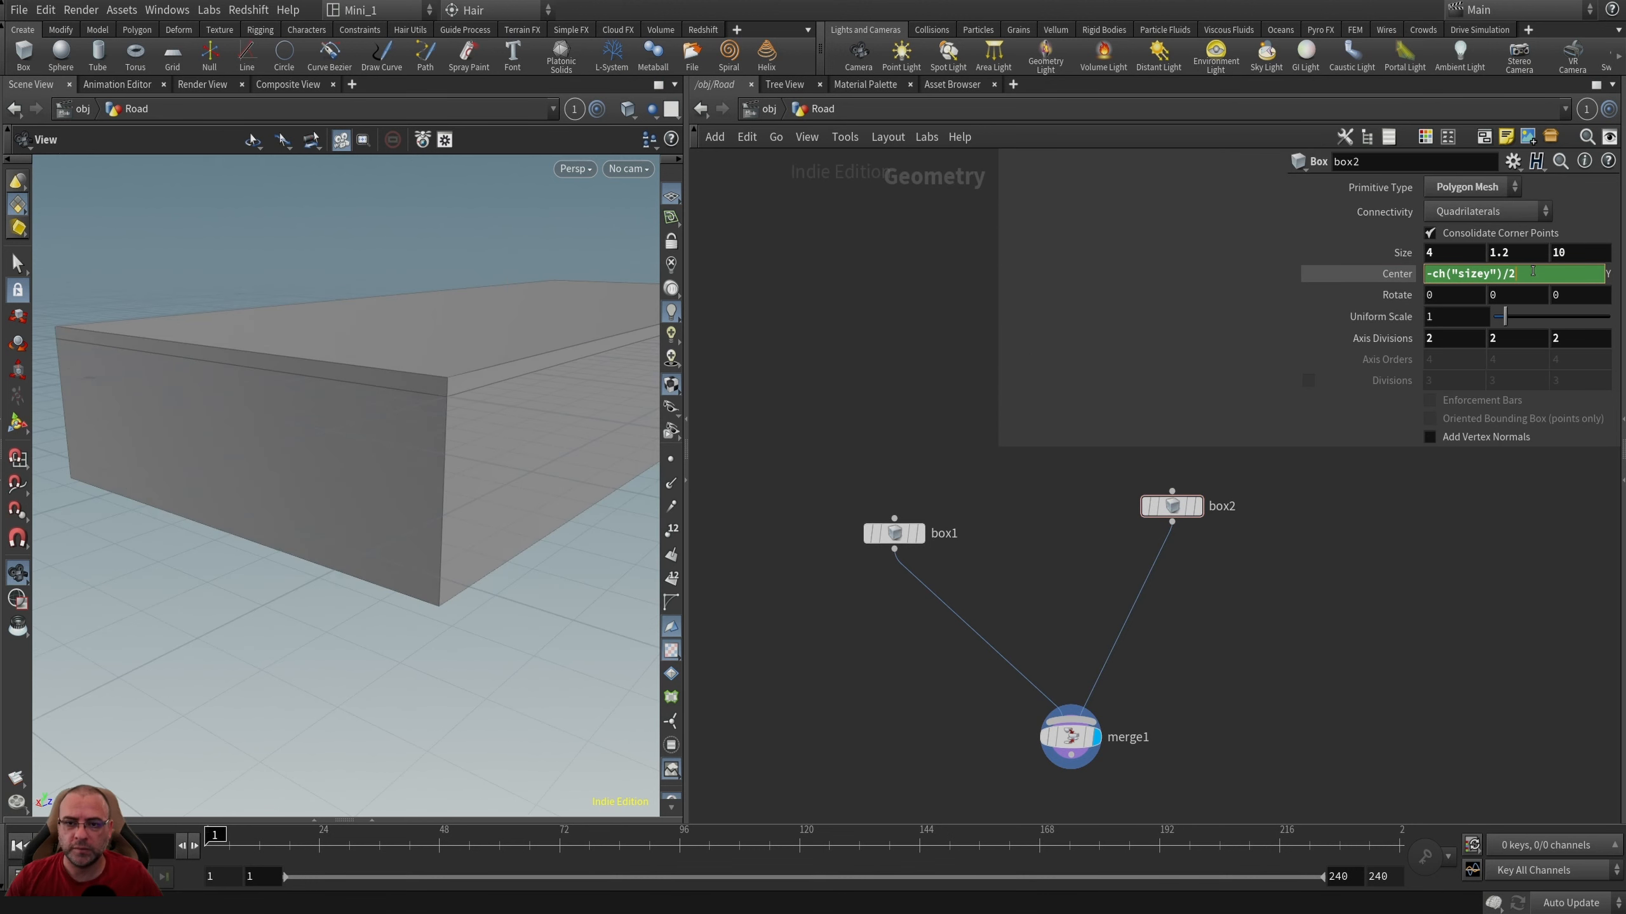
text(- .01)
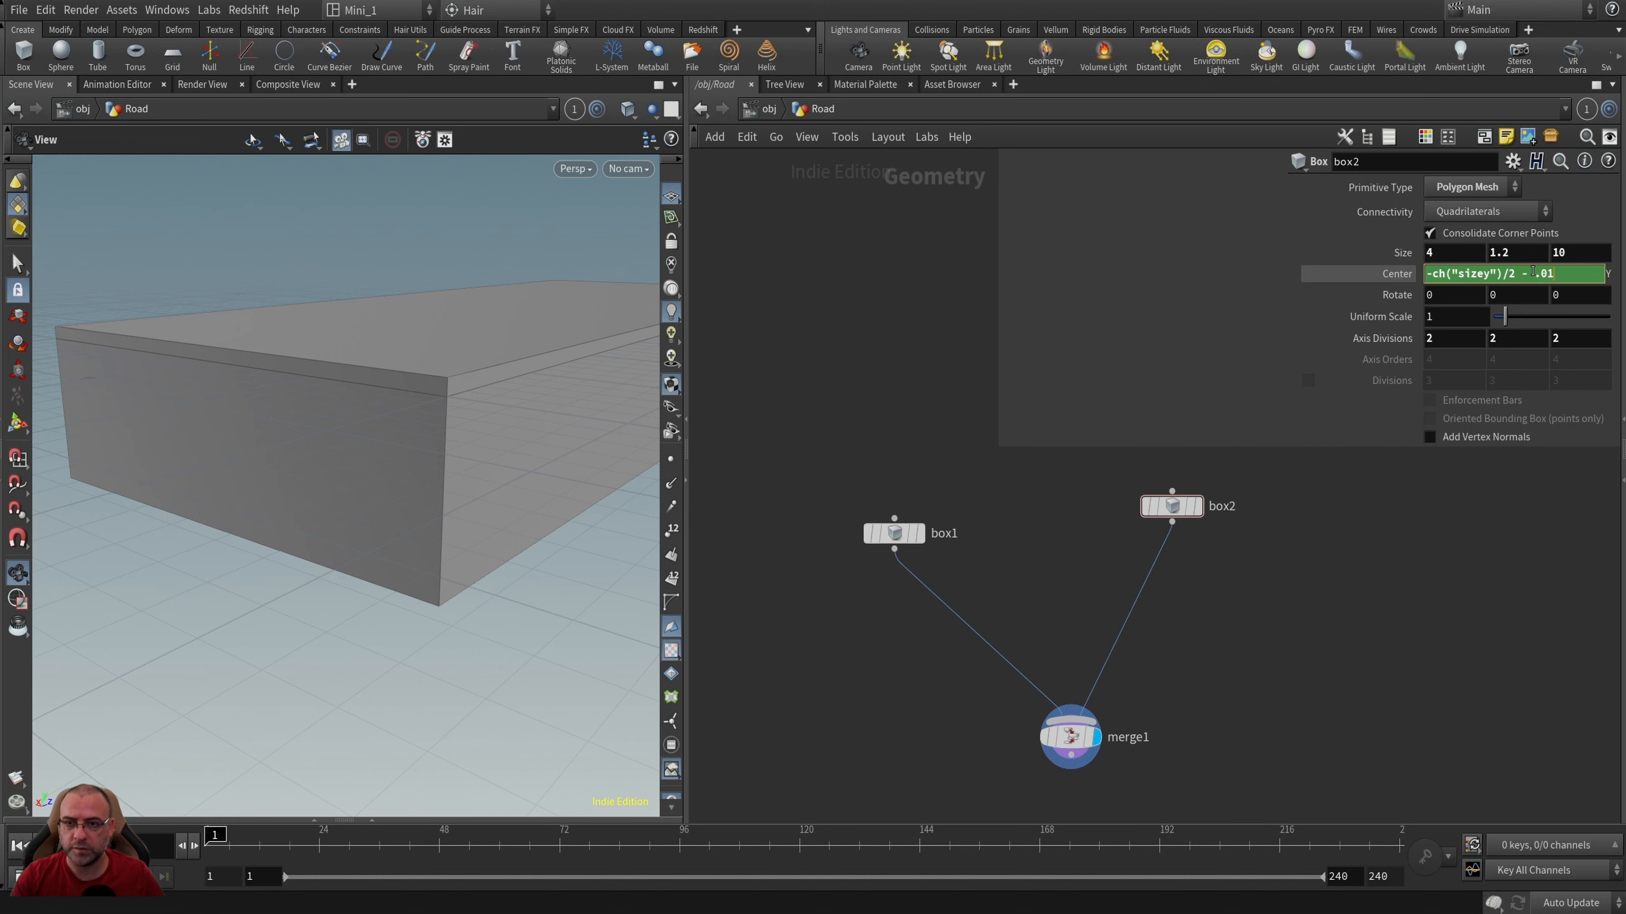
key(Return)
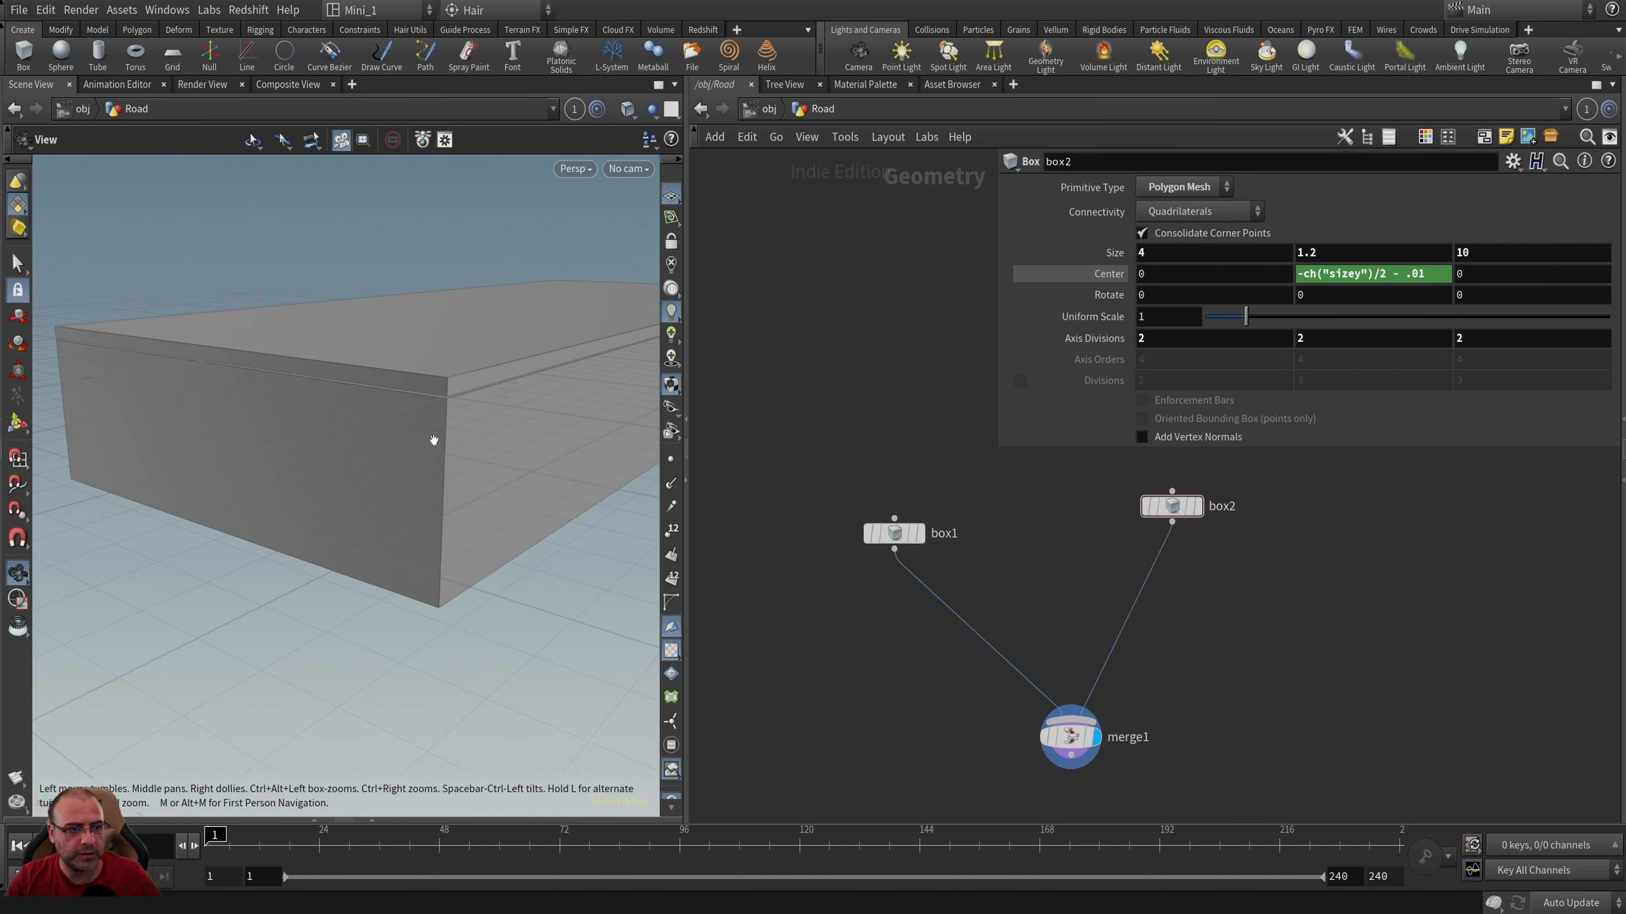
Examine the gap between the road slab and the ground box close up and in the top, front and perspective views.
scroll(580, 374, up, 6)
drag(428, 359, 357, 357)
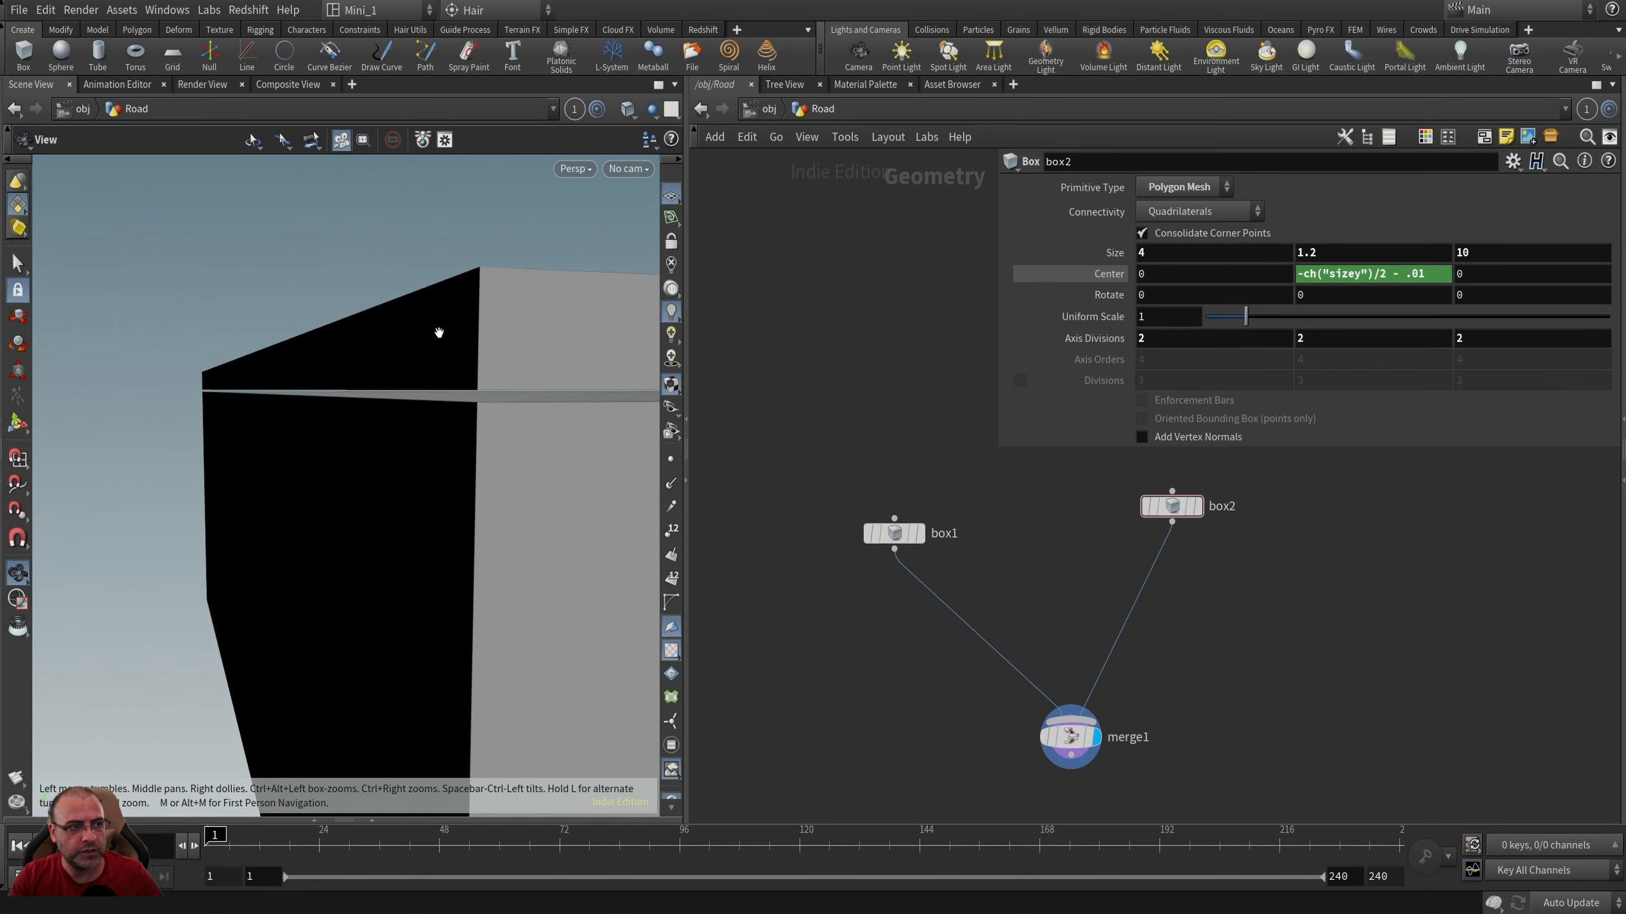
key(space+2)
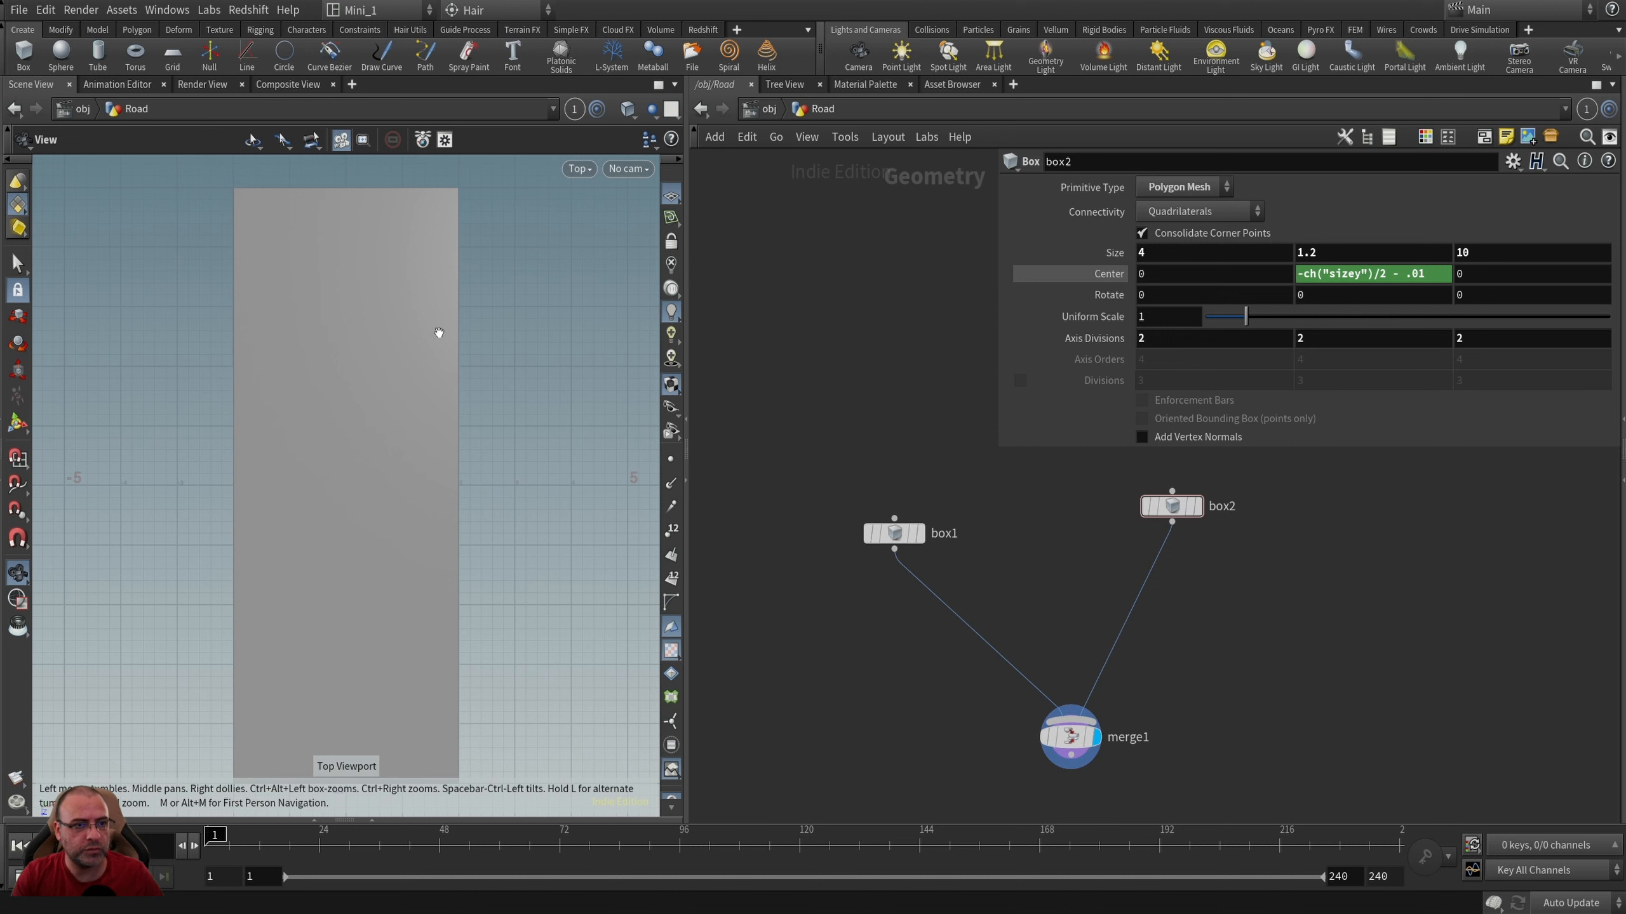
key(space+3)
right_drag(344, 380, 902, 383)
right_drag(397, 433, 138, 457)
right_drag(298, 443, 217, 444)
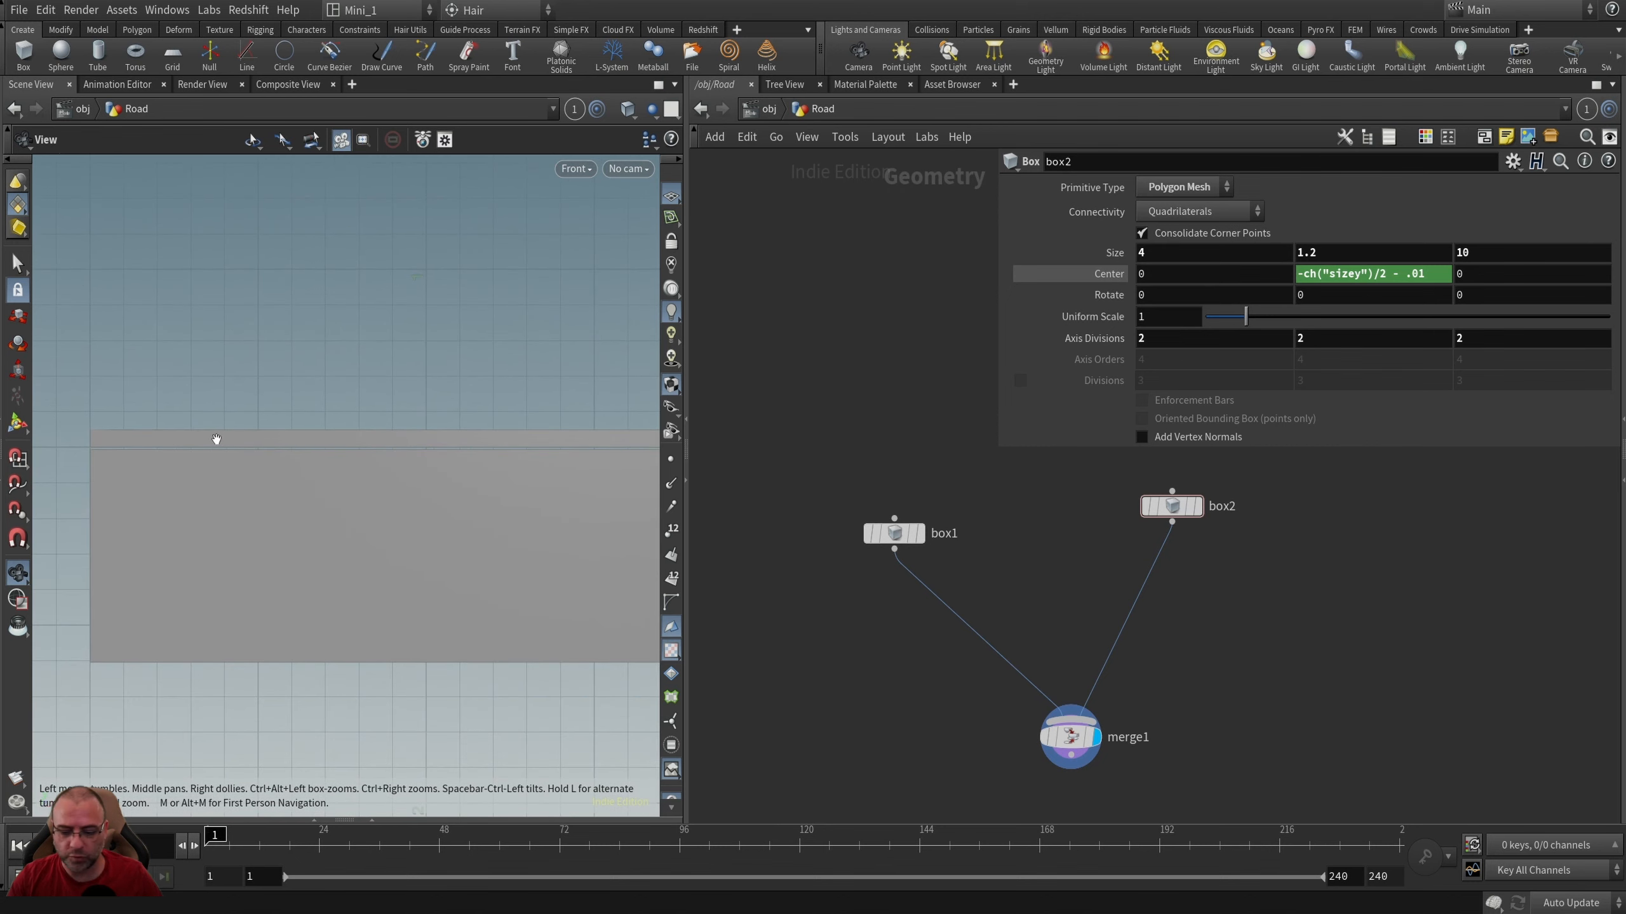
drag(217, 439, 218, 439)
drag(320, 381, 418, 416)
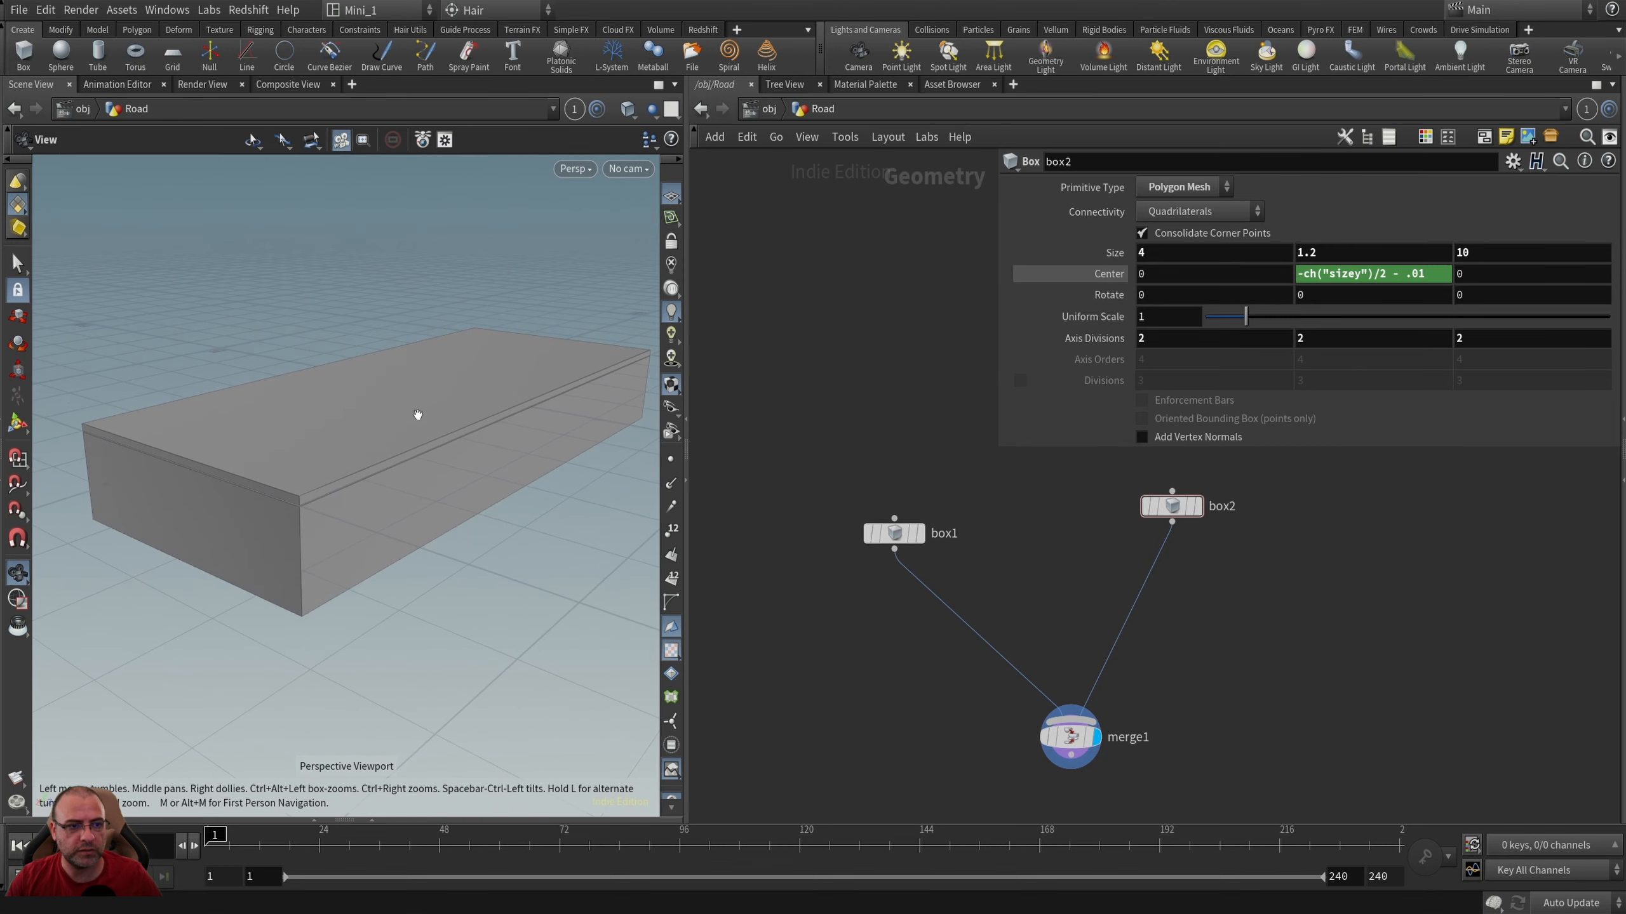
Review the viewport choices available for setting the view and leave the perspective view active.
click(587, 170)
mouse_move(582, 209)
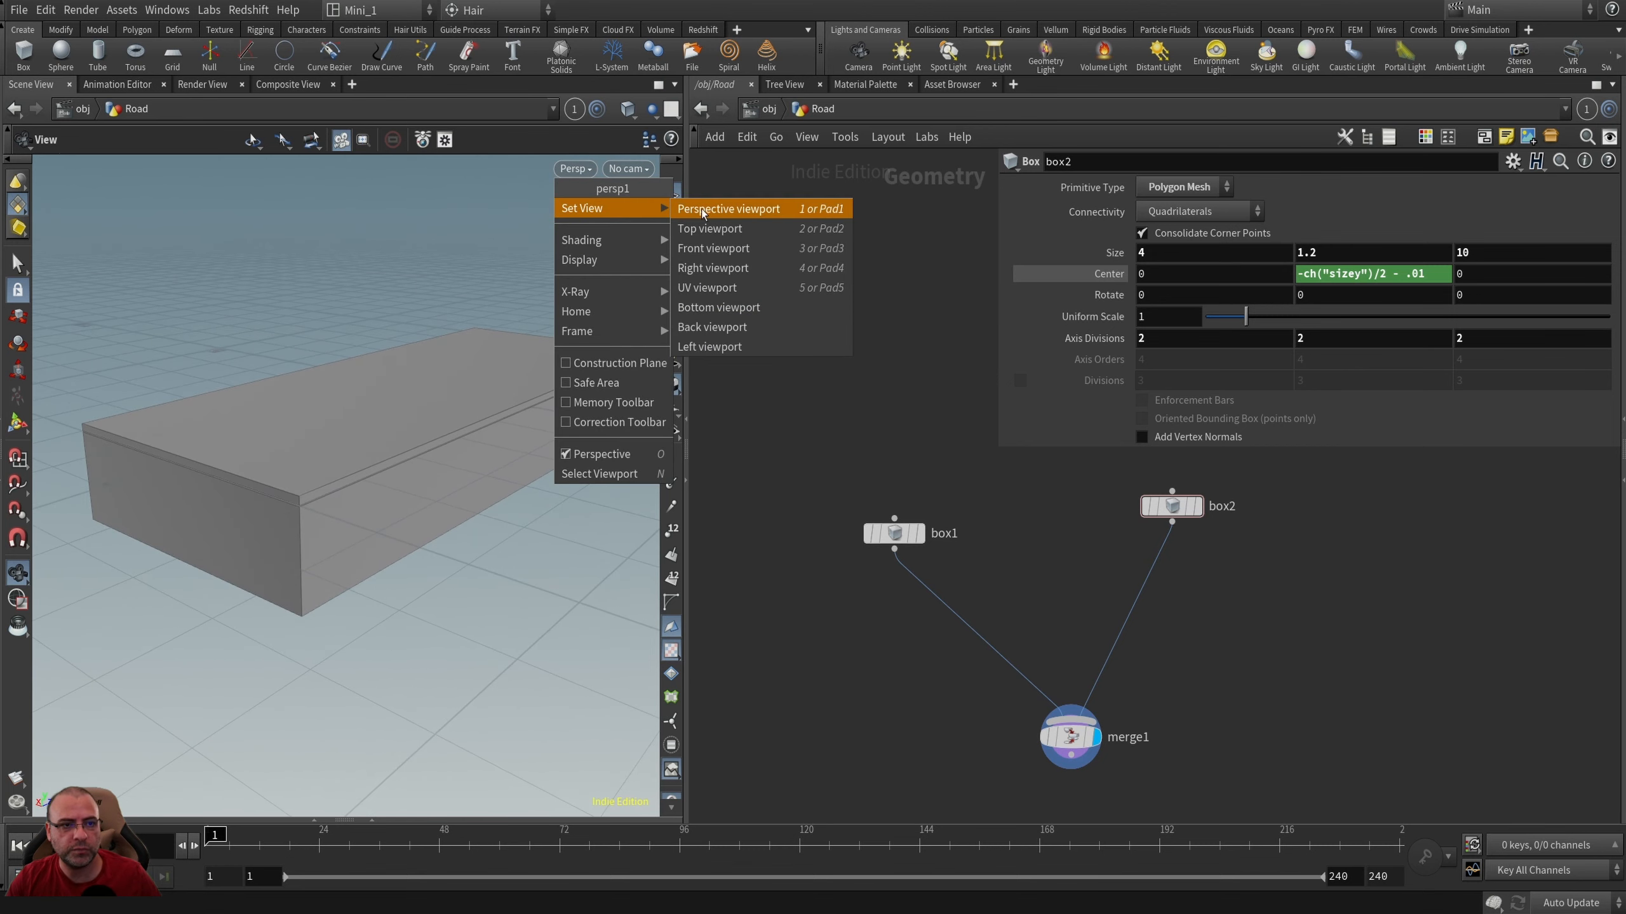
click(482, 211)
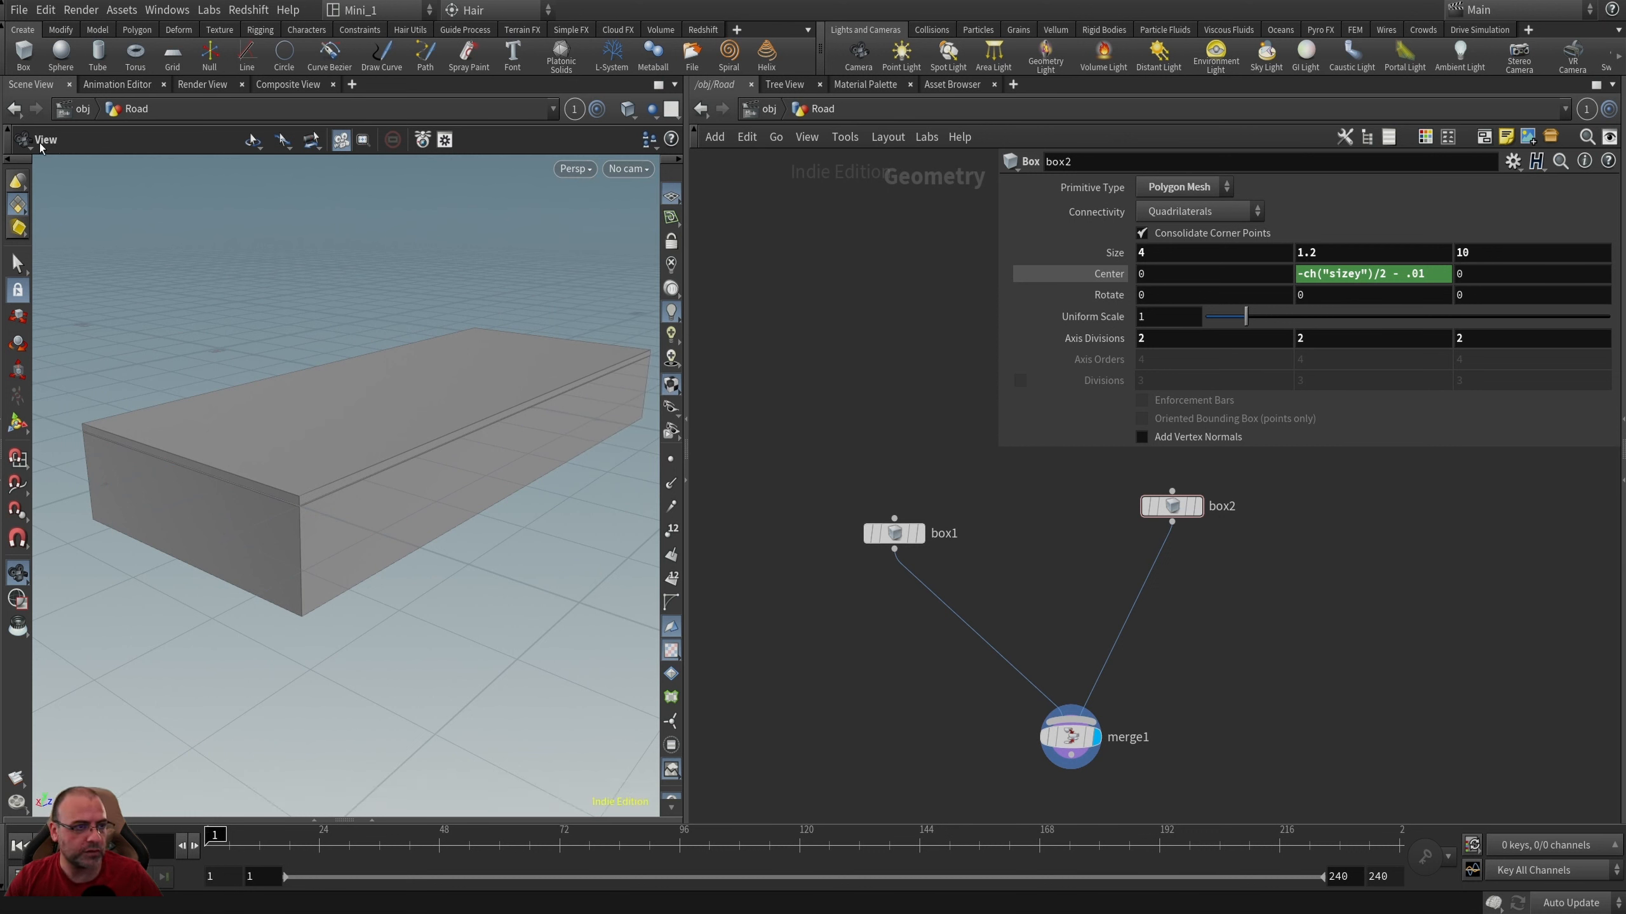
Select box1 and compare its viewport handles with the plain view mode in the perspective and top views.
click(891, 534)
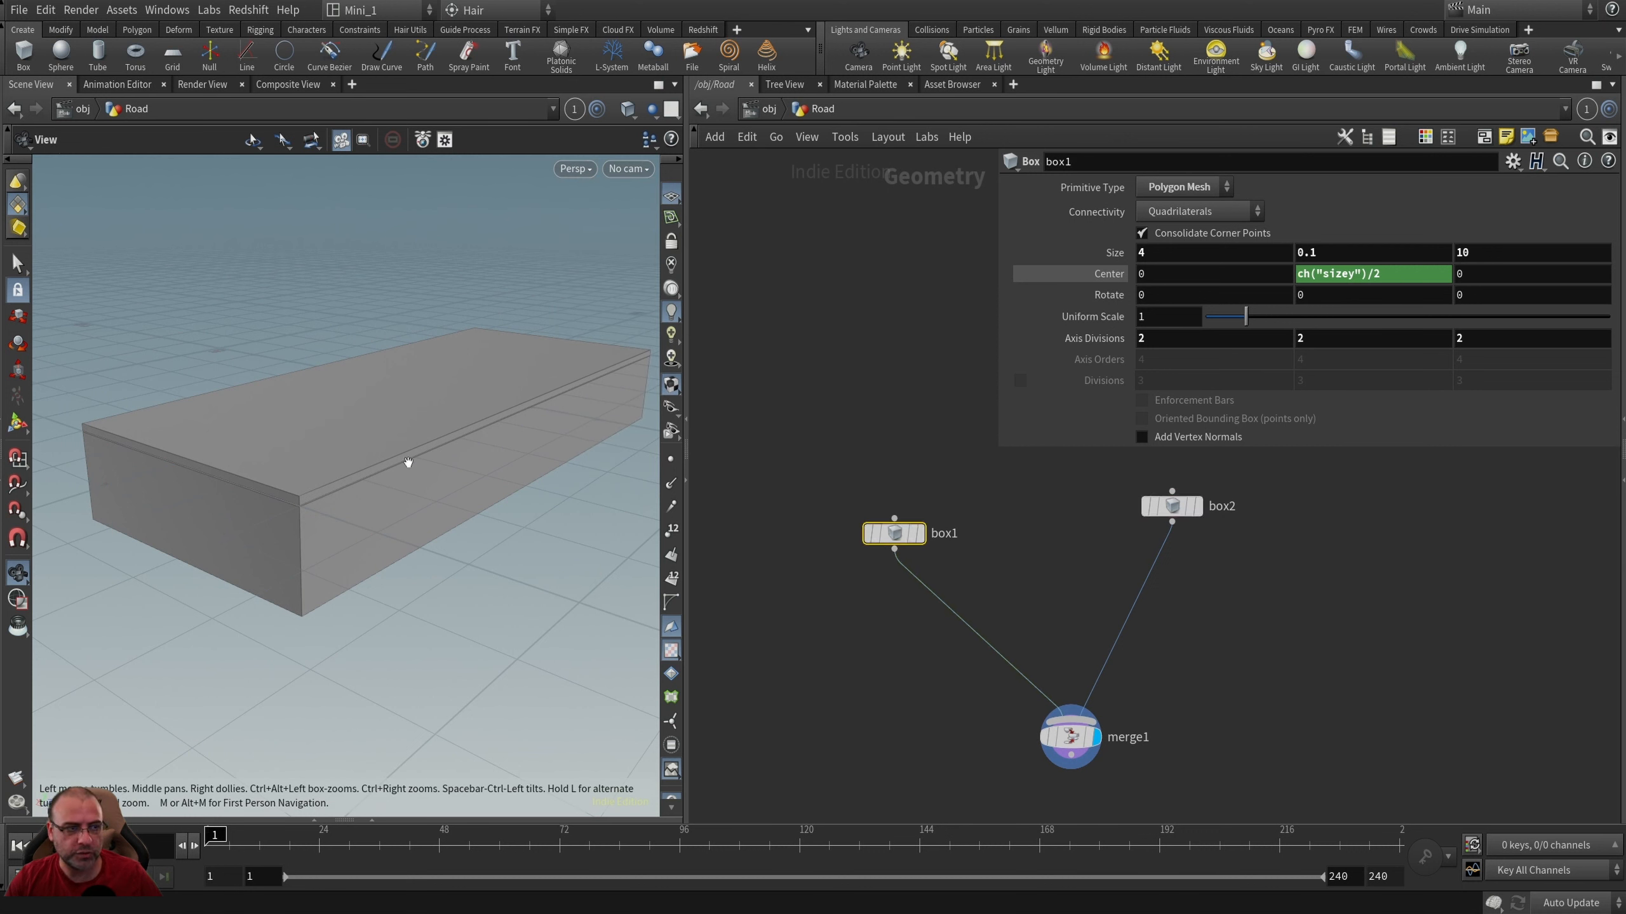
key(Return)
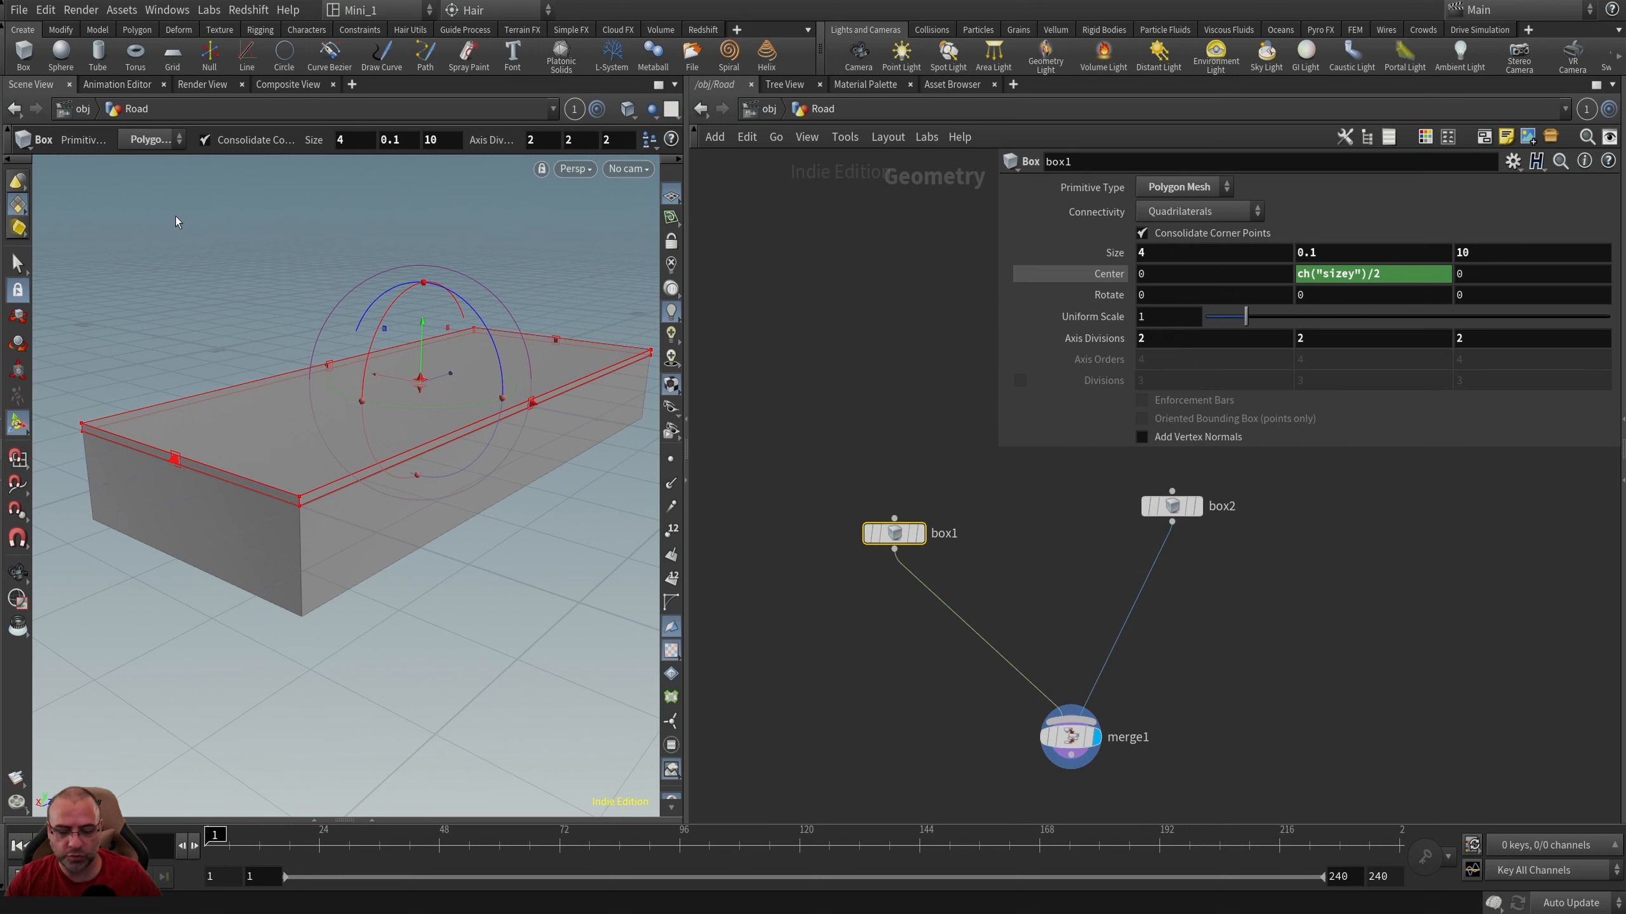
key(space+2)
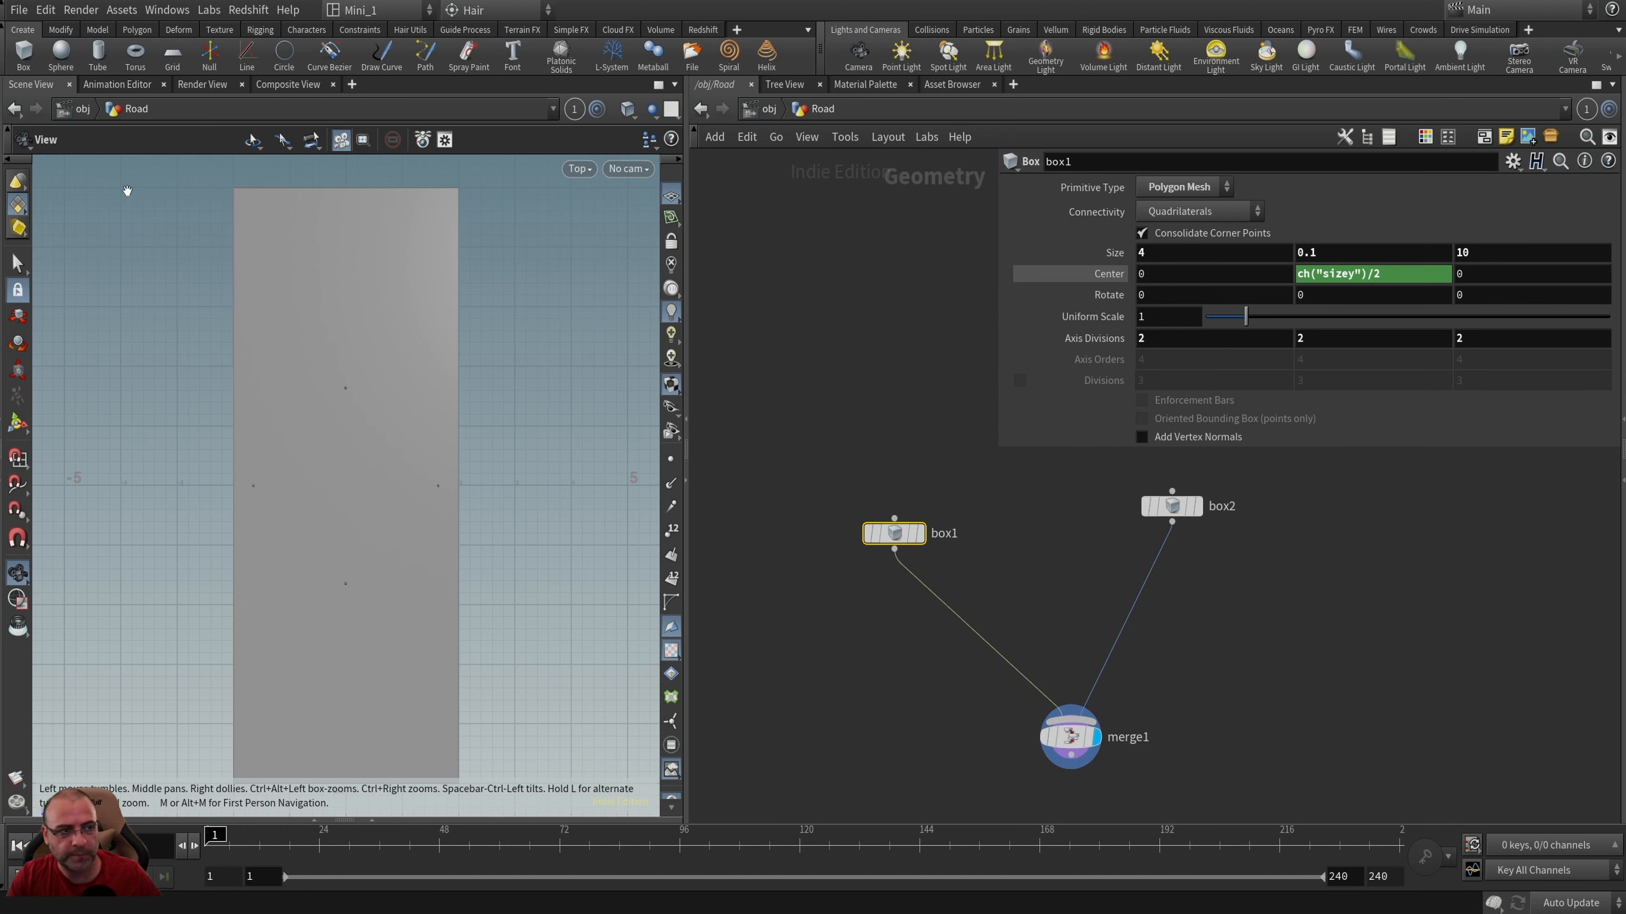
key(Return)
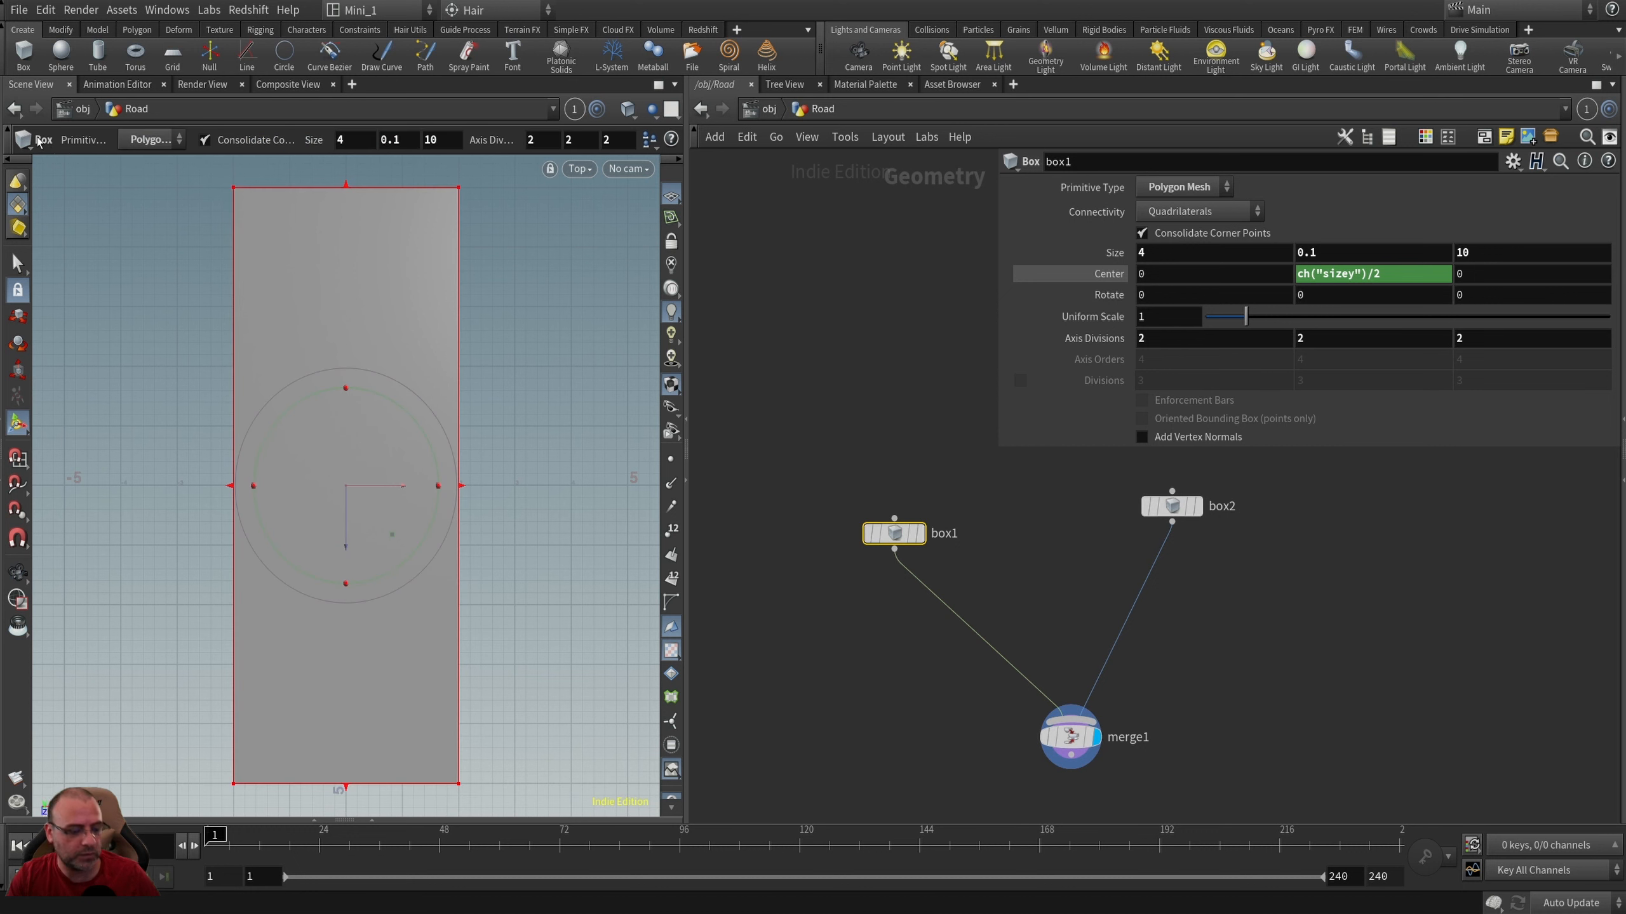
key(Escape)
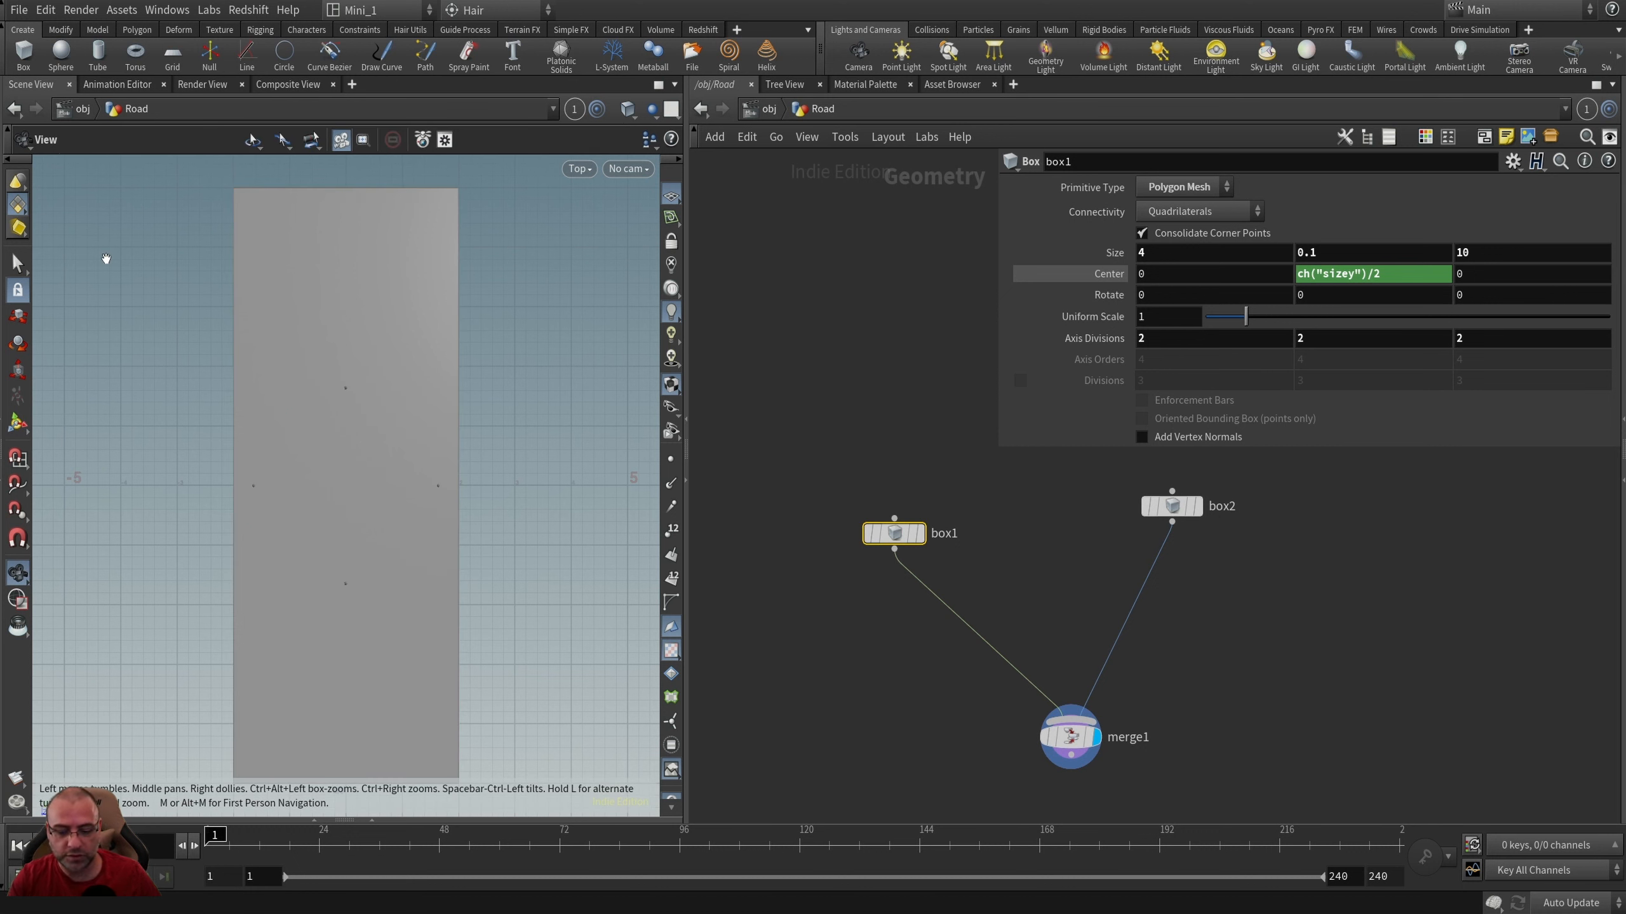
Replace the scene view with a network view and restore the layout by reloading the current desktop.
key(alt+2)
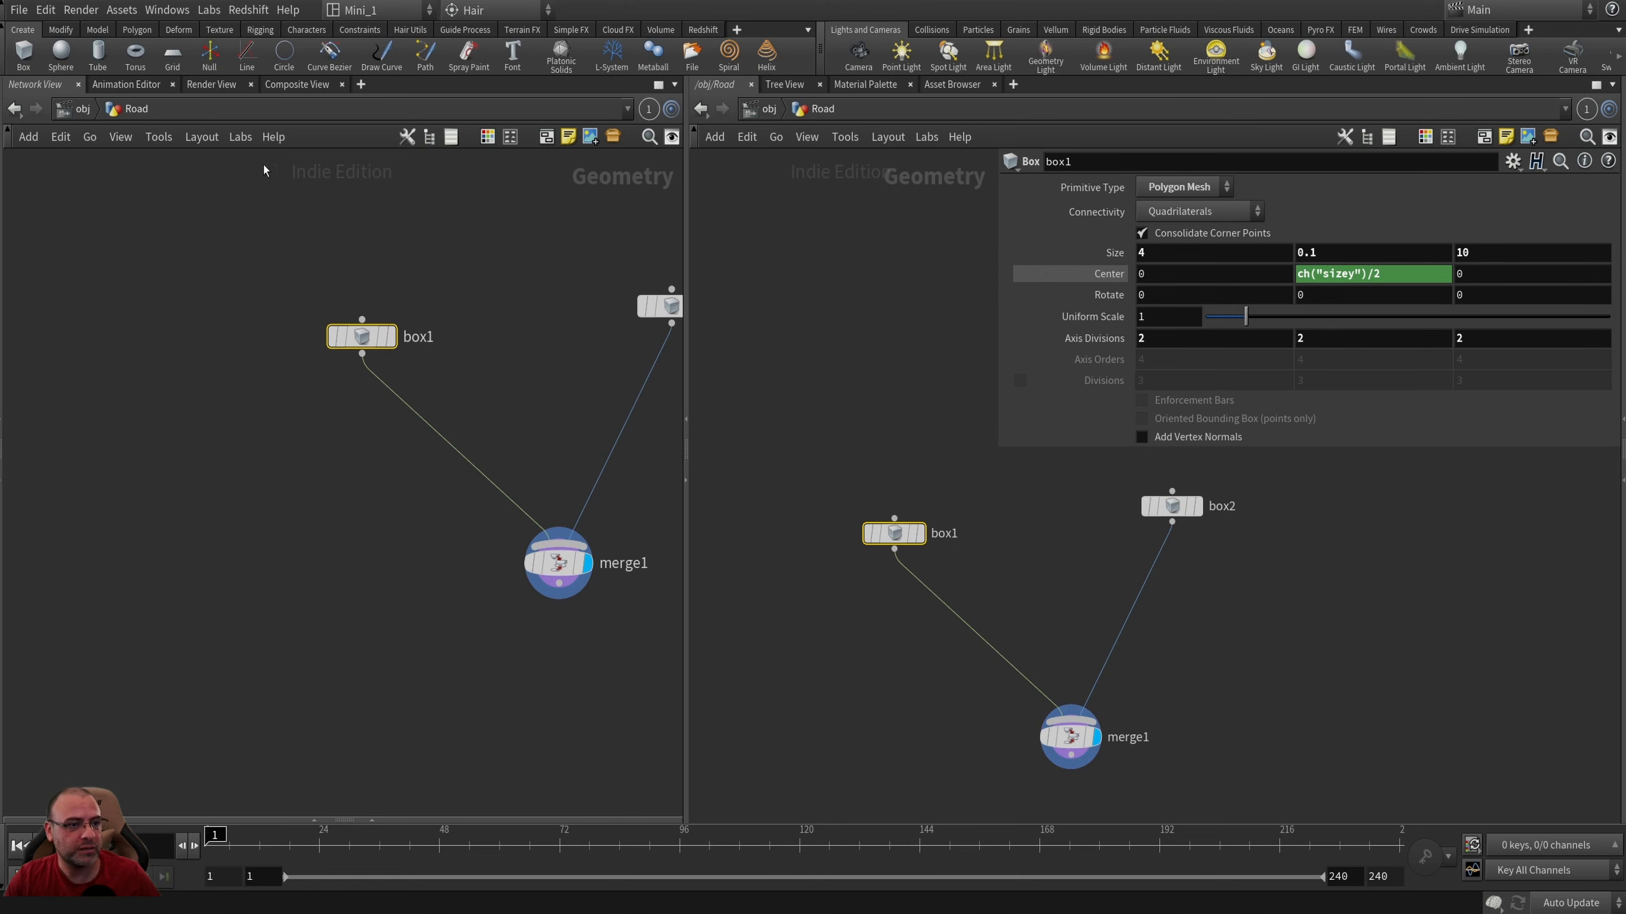
click(305, 200)
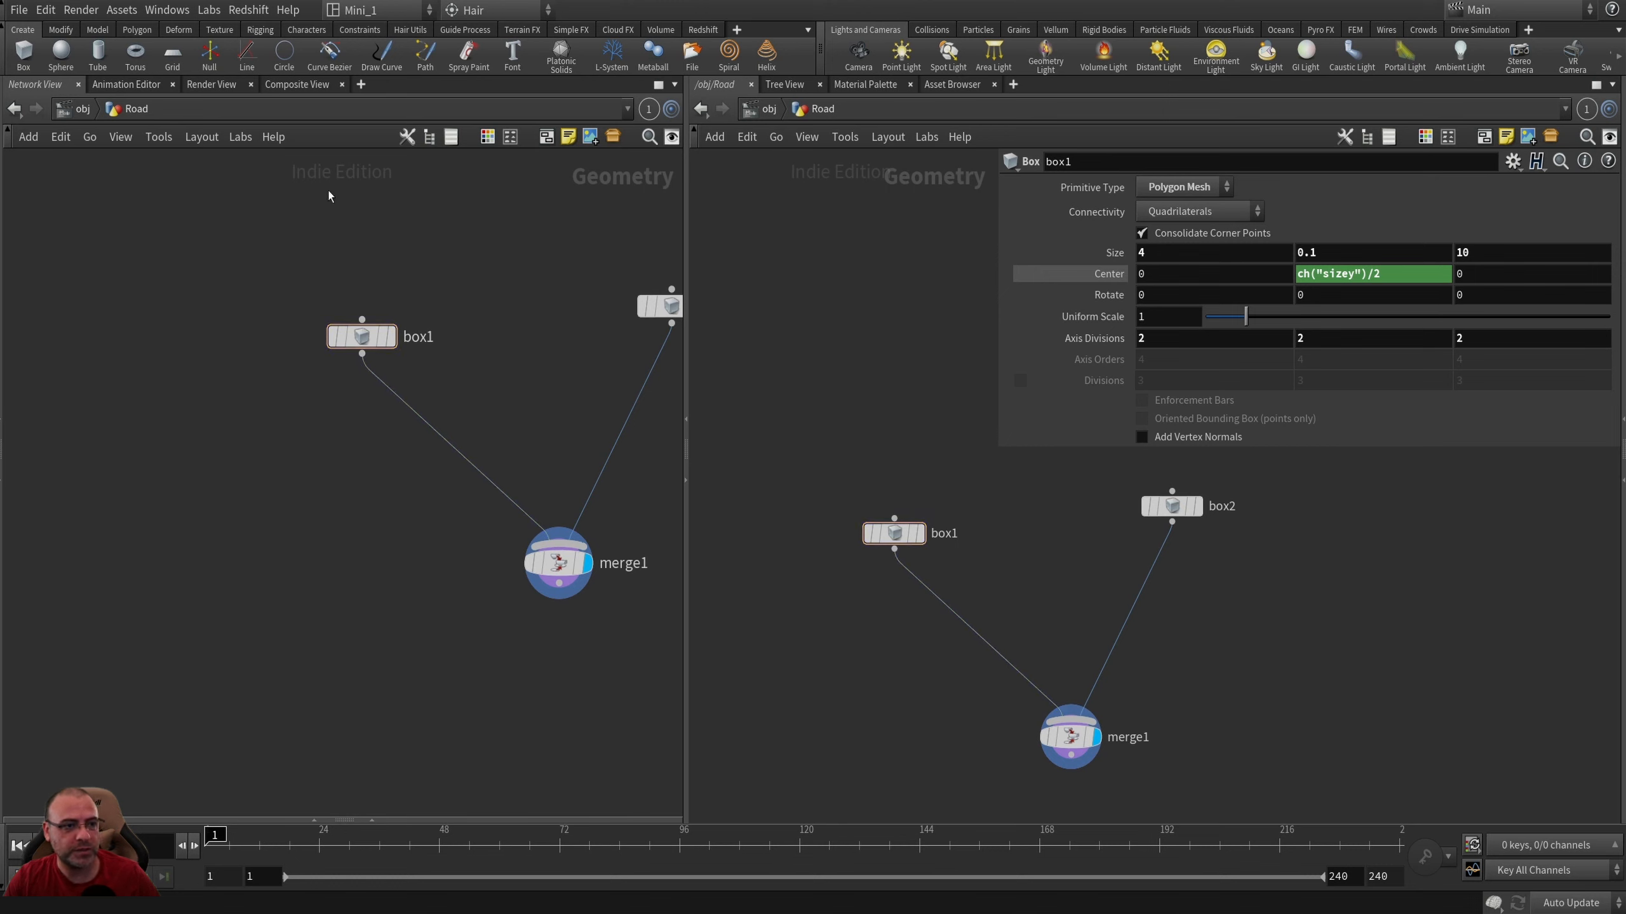
click(383, 10)
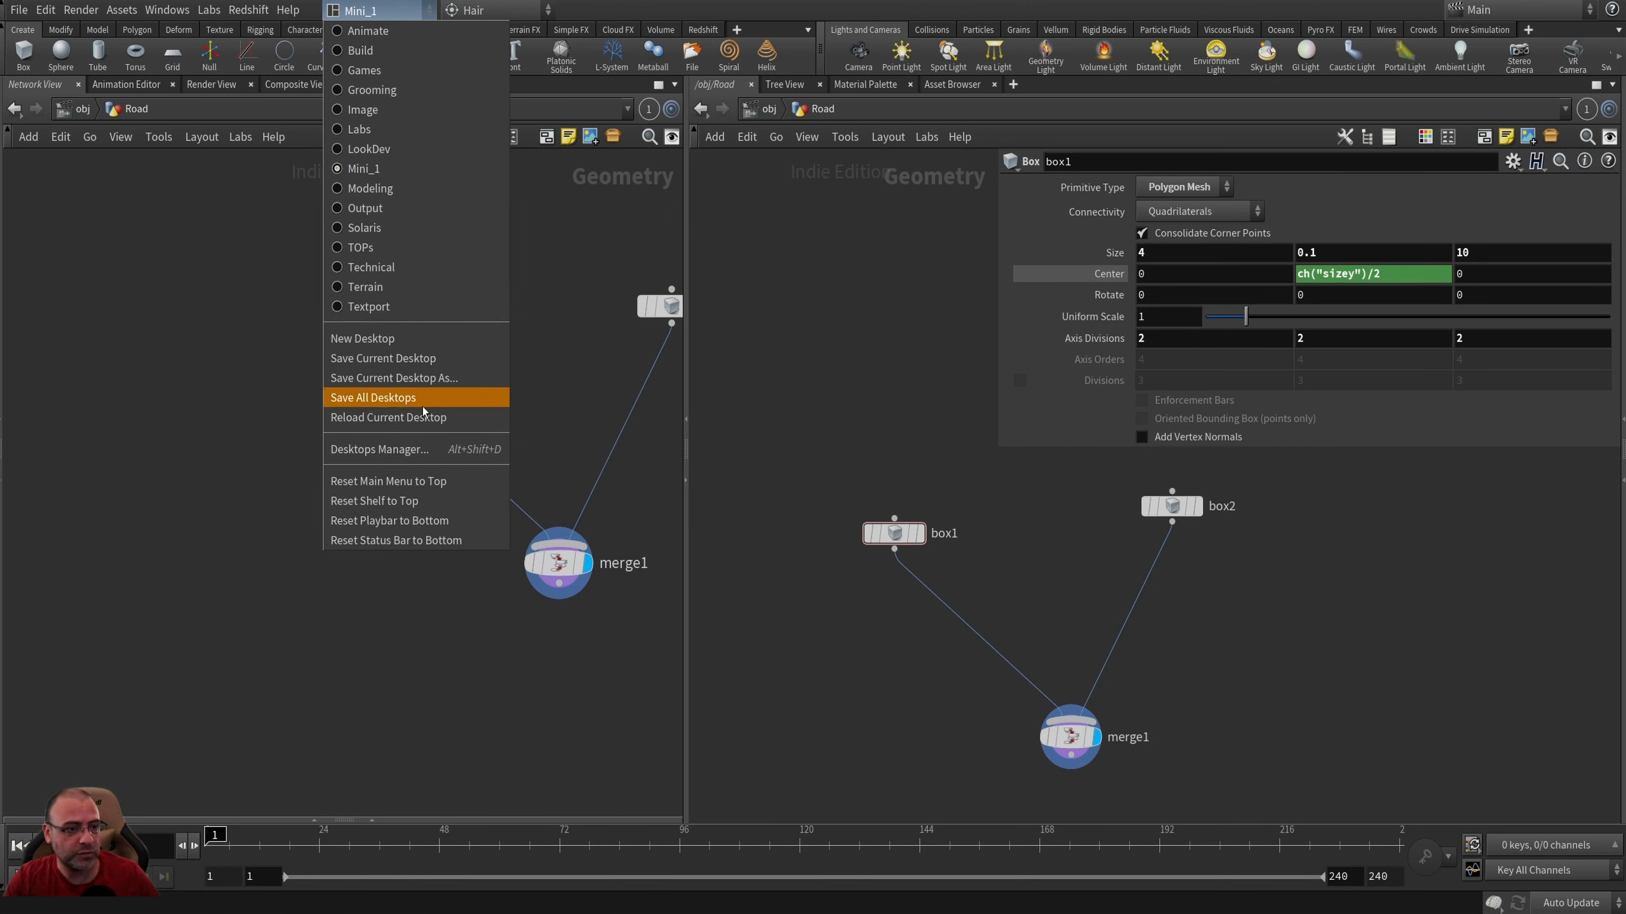
click(388, 417)
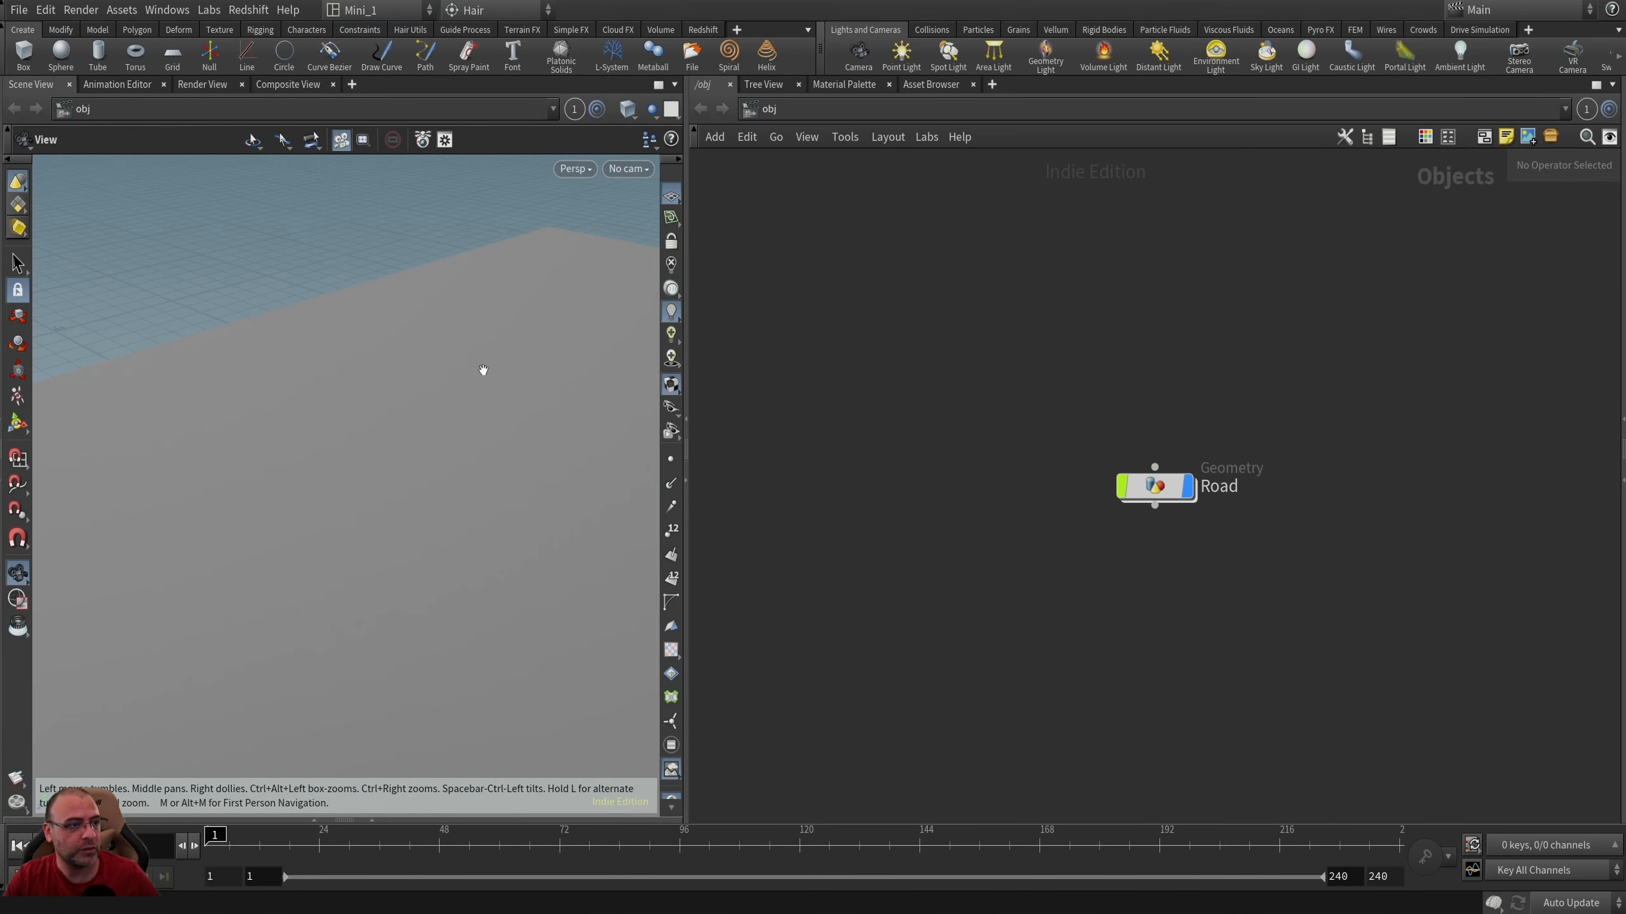
Frame the whole slab in the perspective view and enter the Road geometry's network.
right_drag(483, 370, 327, 432)
drag(327, 433, 327, 431)
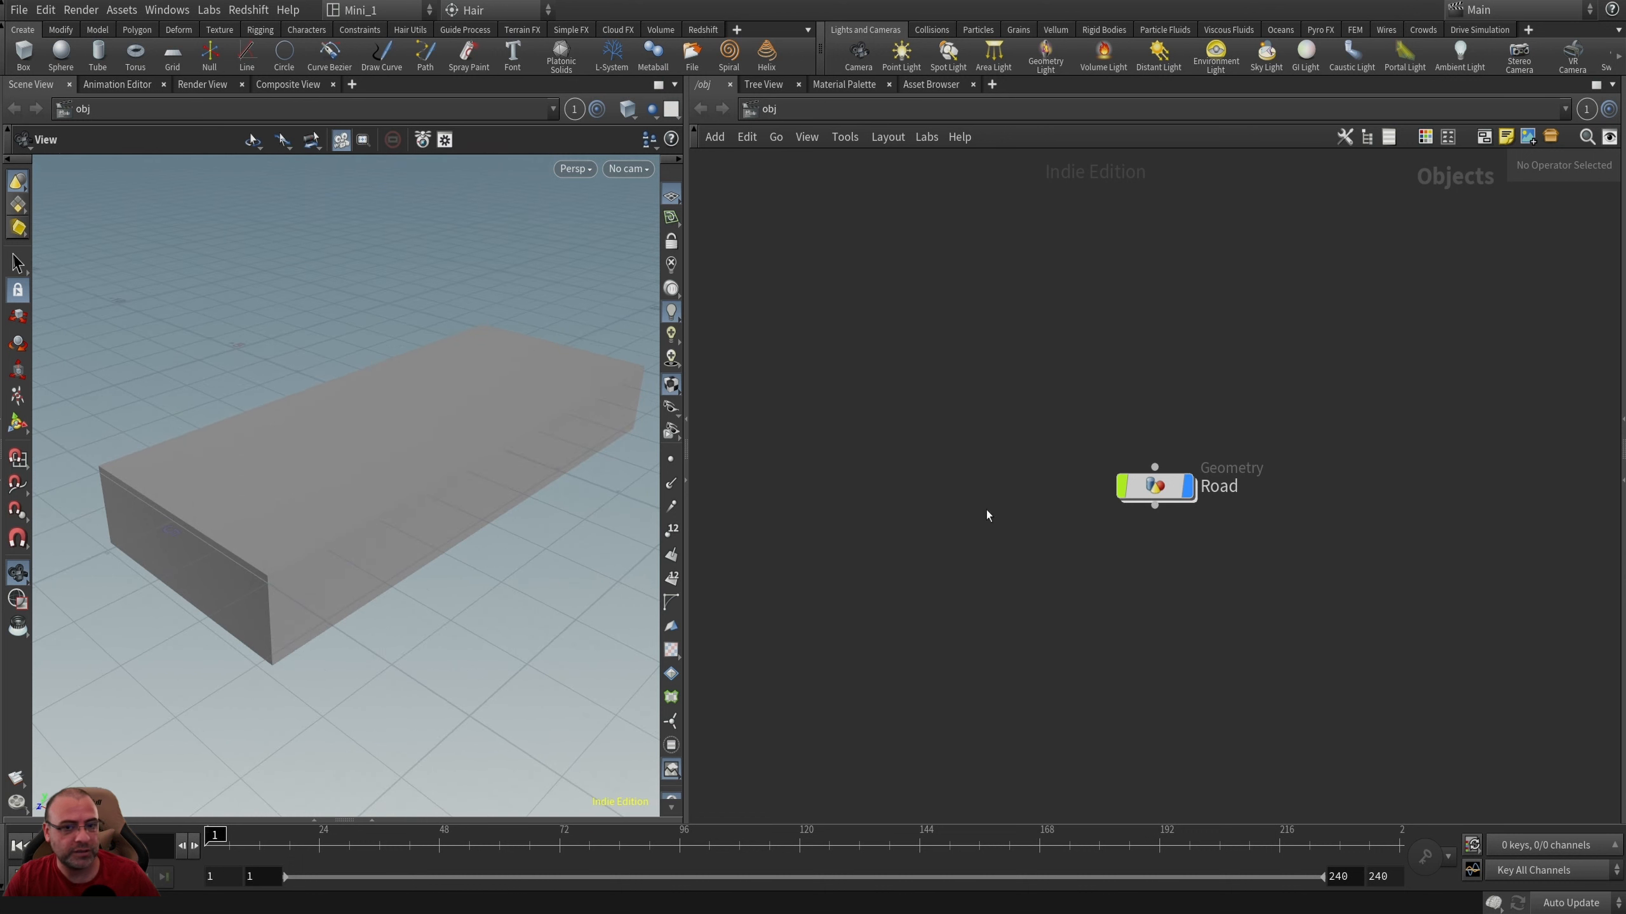
click(1132, 486)
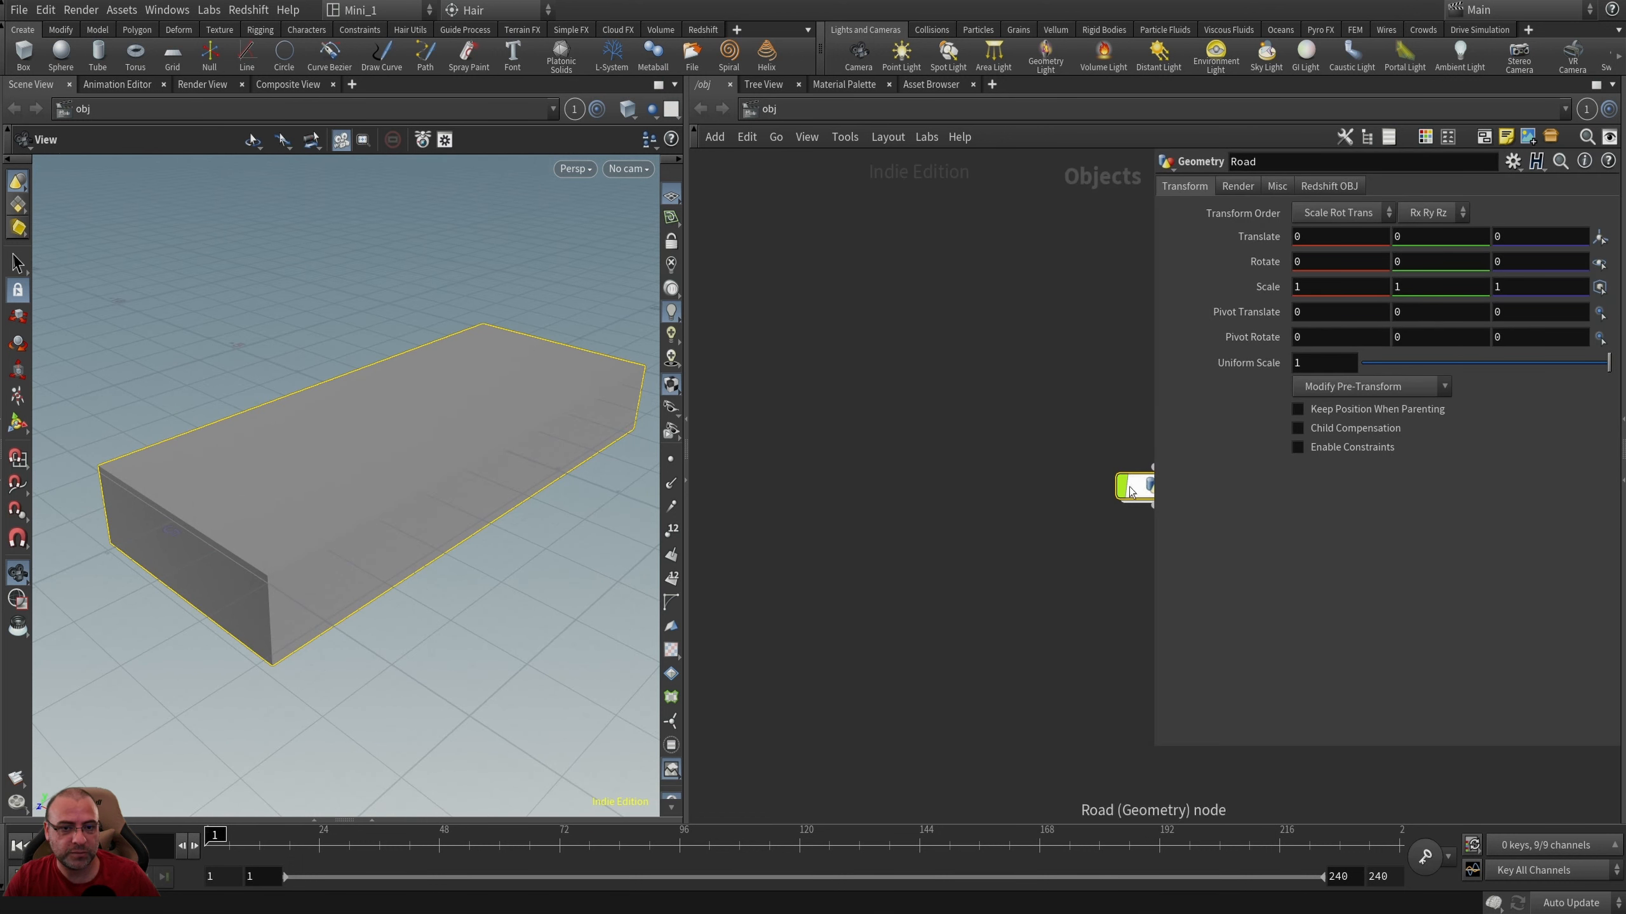
middle_drag(1085, 483, 819, 474)
double_click(879, 471)
middle_drag(934, 505, 785, 605)
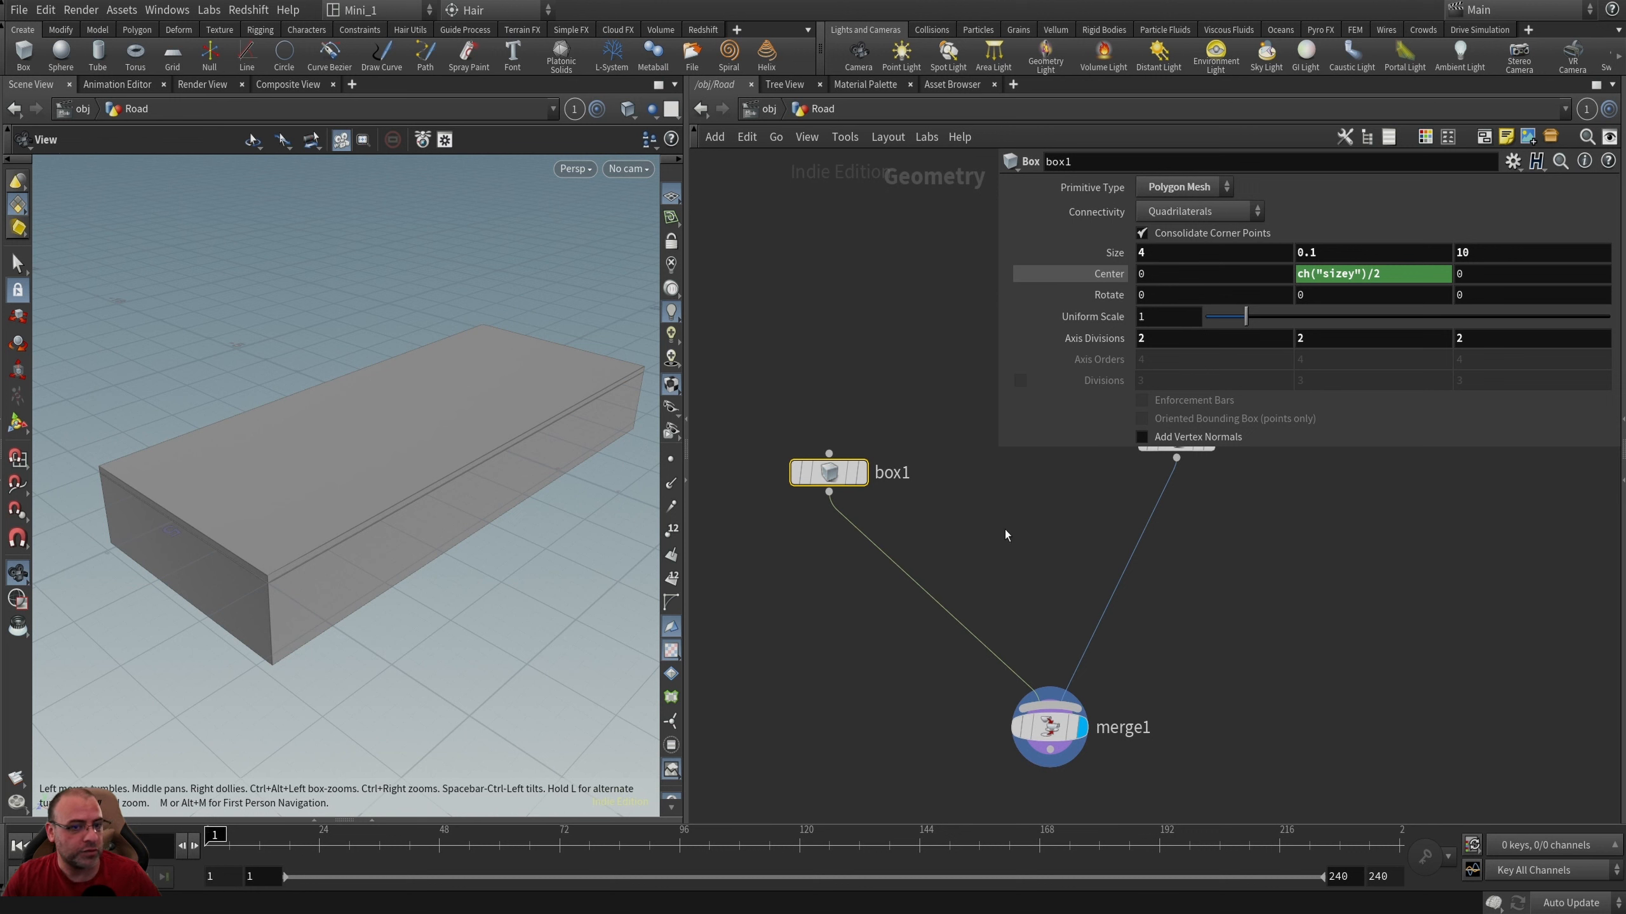
Show box1's handles in the viewport and look at the slab in the front and right views.
click(830, 453)
key(Escape)
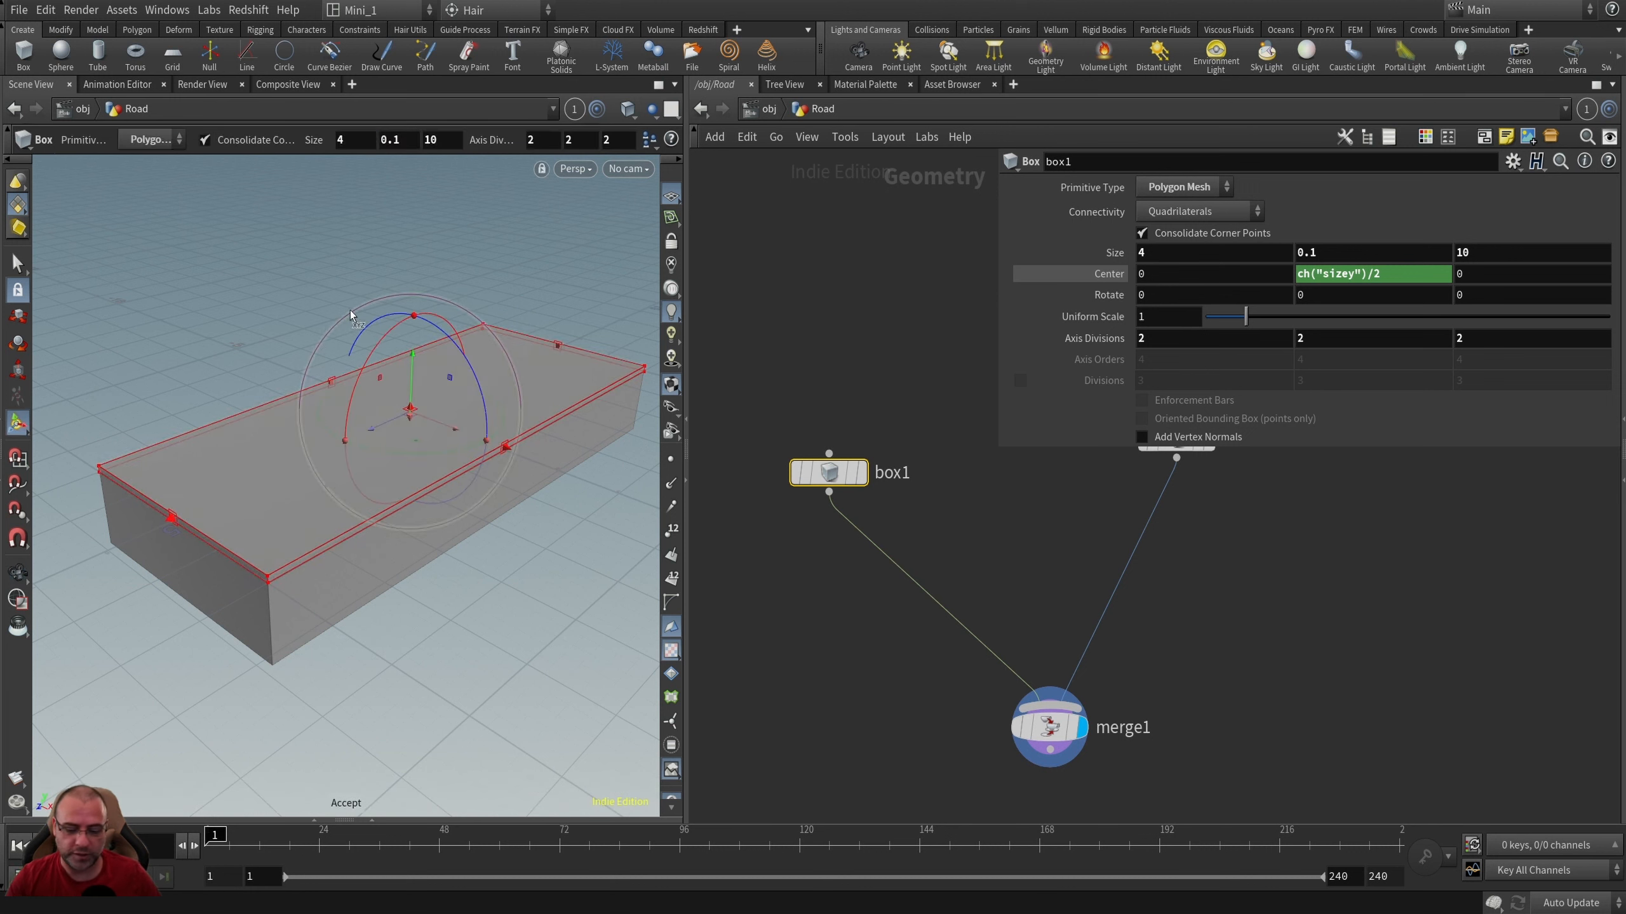
key(space+3)
key(space+4)
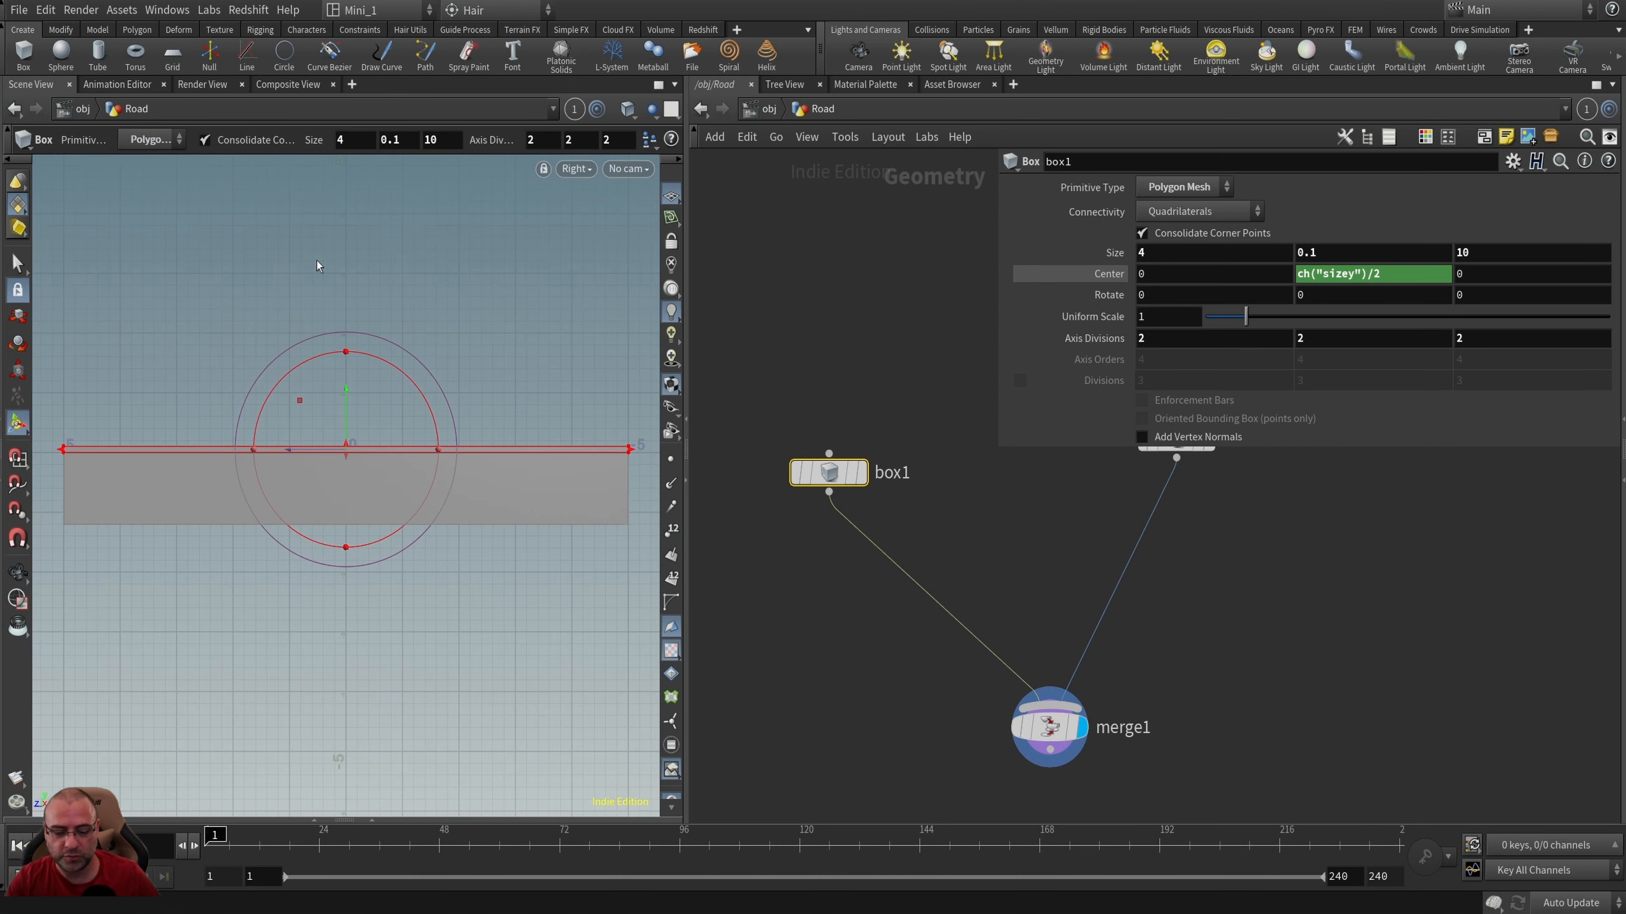
Change the scene view pane to a network view again and open the desktop options for restoring the layout.
key(space)
key(alt+2)
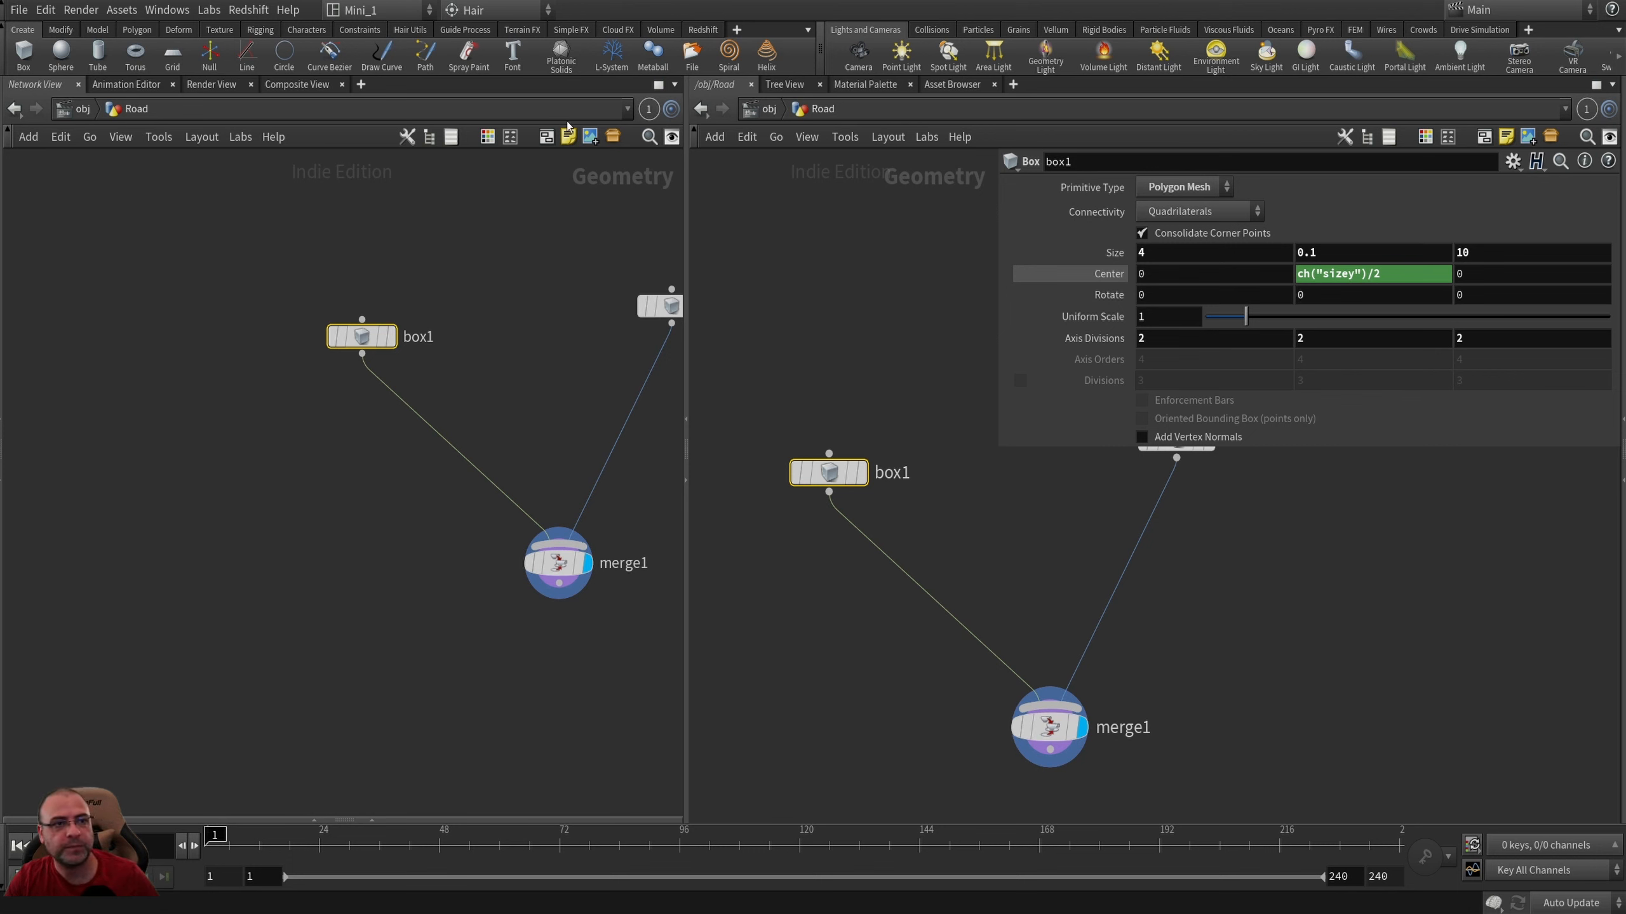
click(352, 16)
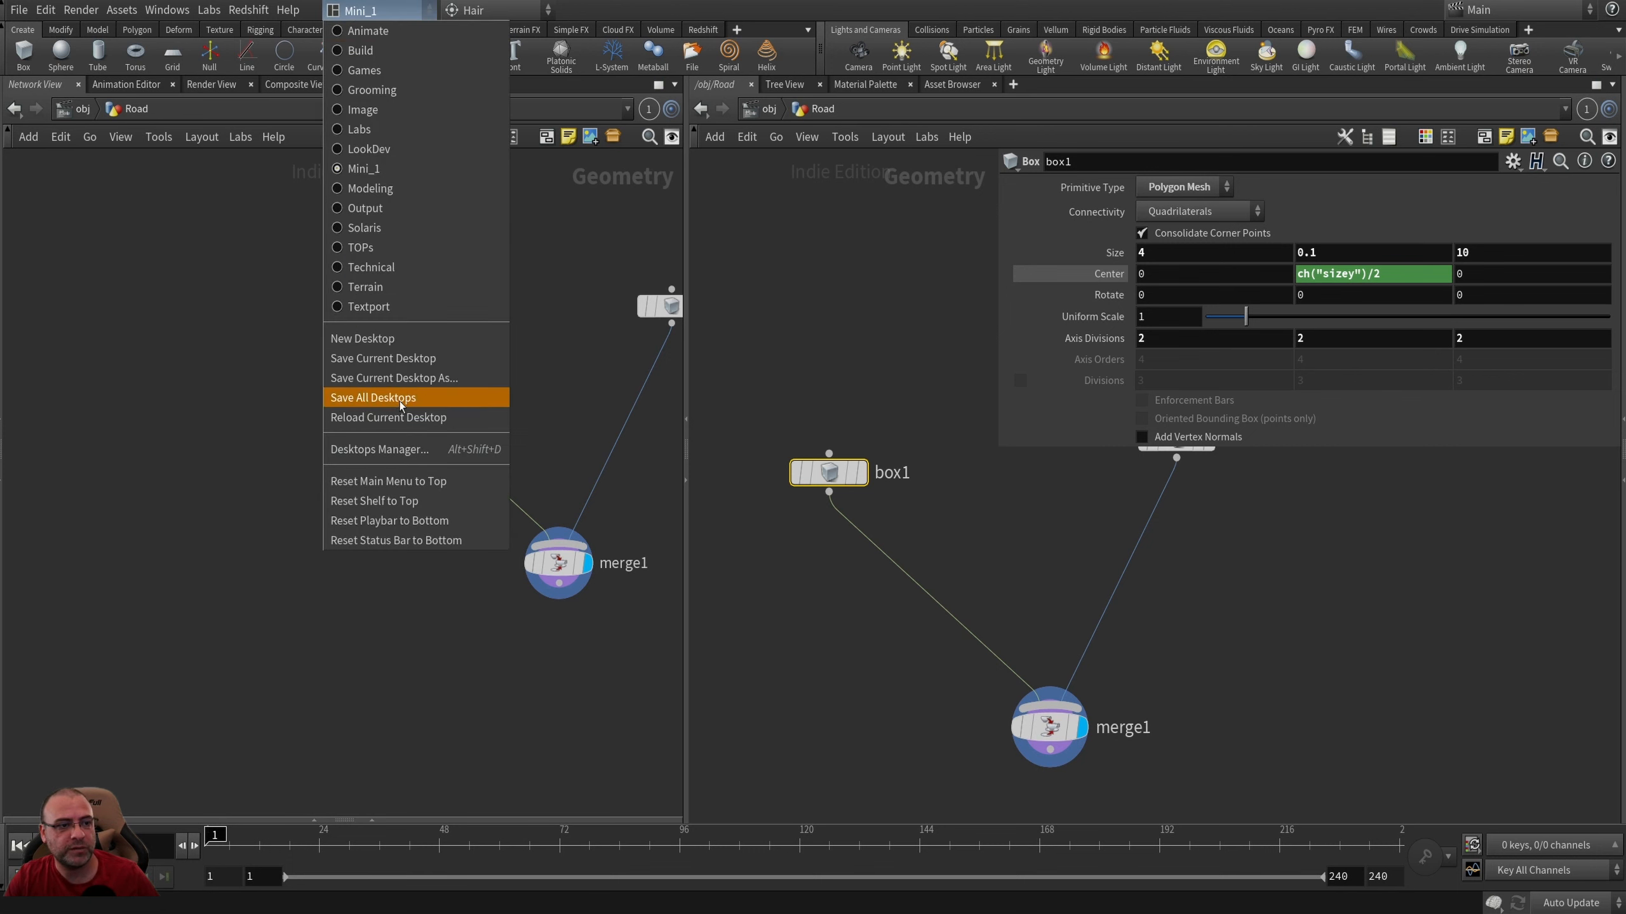